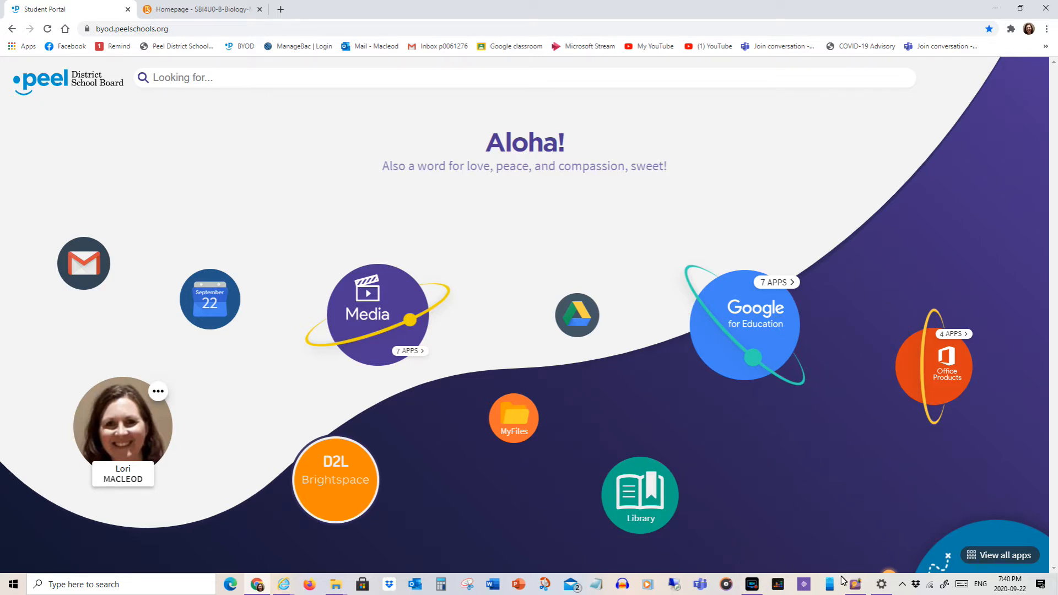
- Switch to ExamView, export the open test in WebCT CE 6/Vista 4 format as "Mult choice", and open the Practice with Examview folder
{"action": "left_click", "coordinate": [861, 591]}
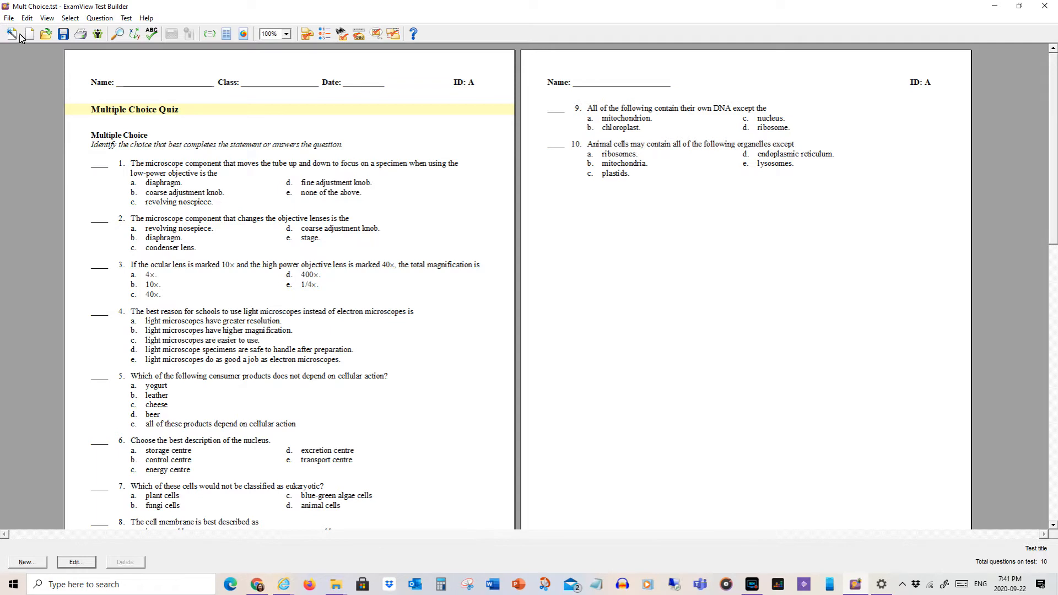
{"action": "left_click", "coordinate": [10, 18]}
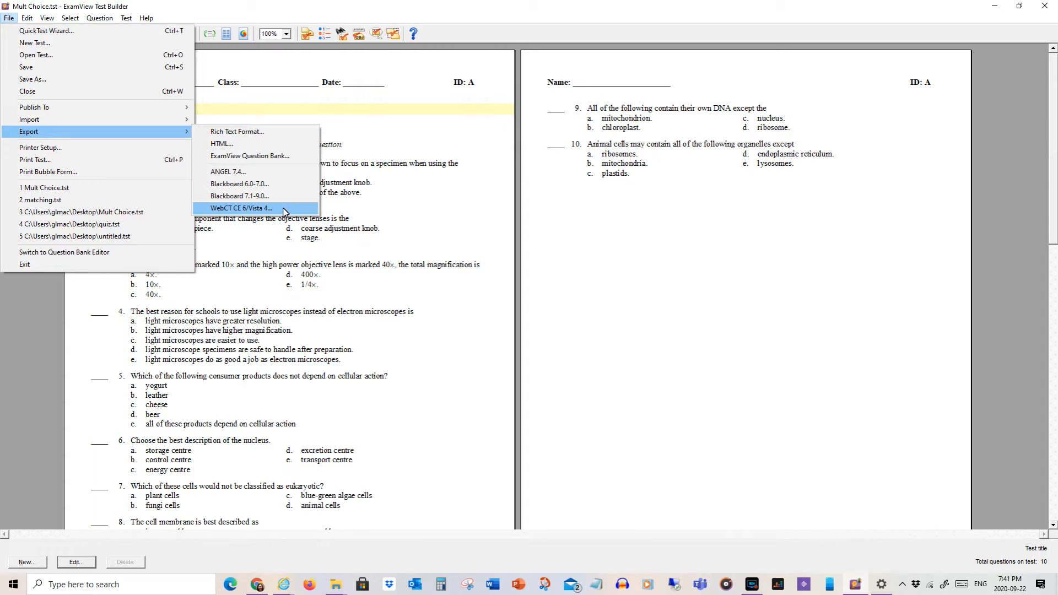
{"action": "left_click", "coordinate": [287, 213]}
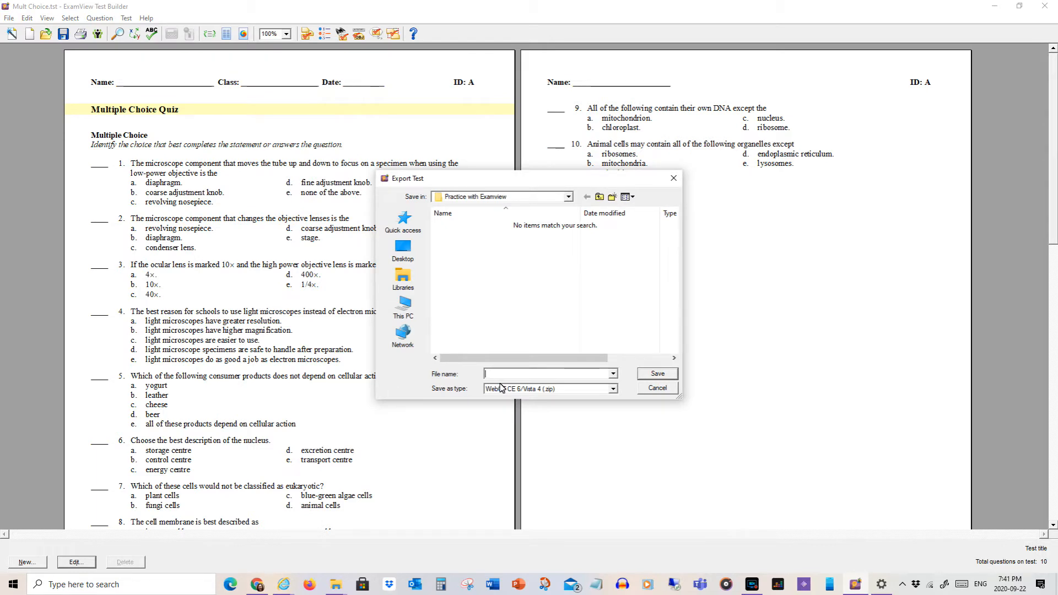
{"action": "type", "text": "Mu"}
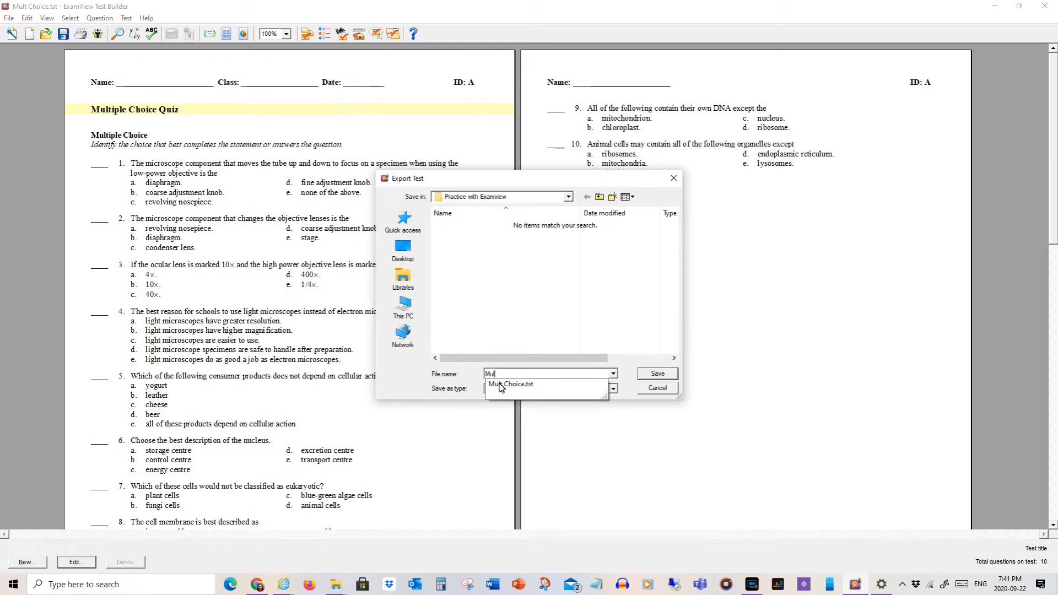
{"action": "type", "text": "lt choice"}
{"action": "left_click", "coordinate": [659, 374]}
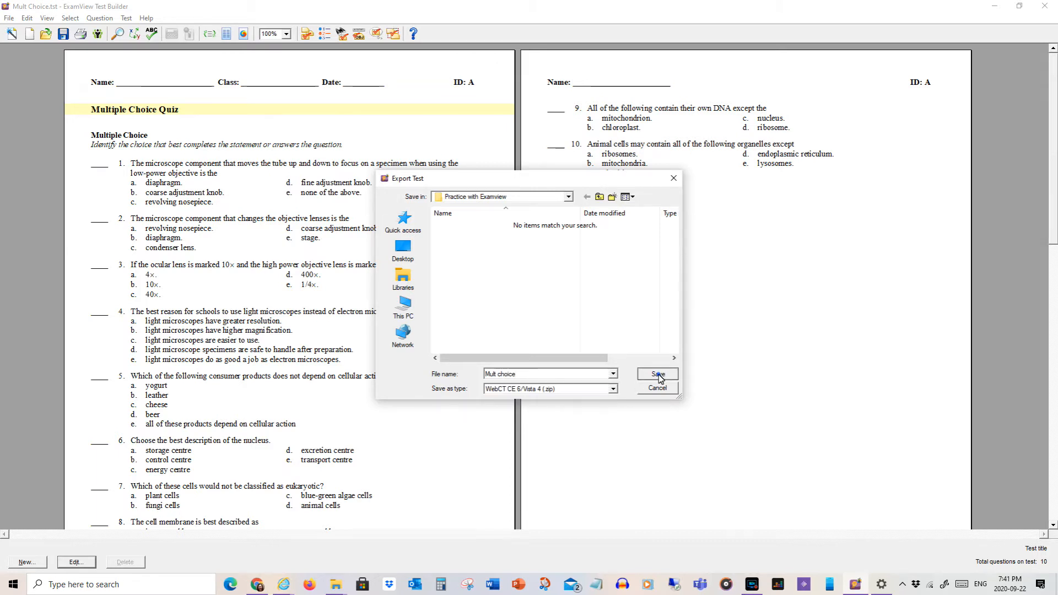
{"action": "left_click", "coordinate": [616, 369]}
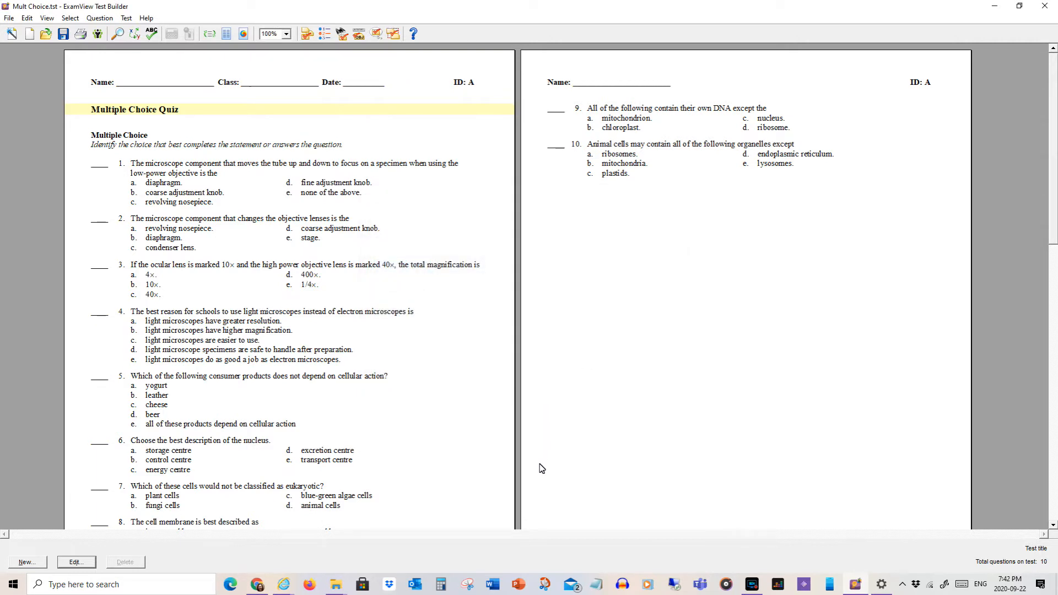
{"action": "mouse_move", "coordinate": [334, 588]}
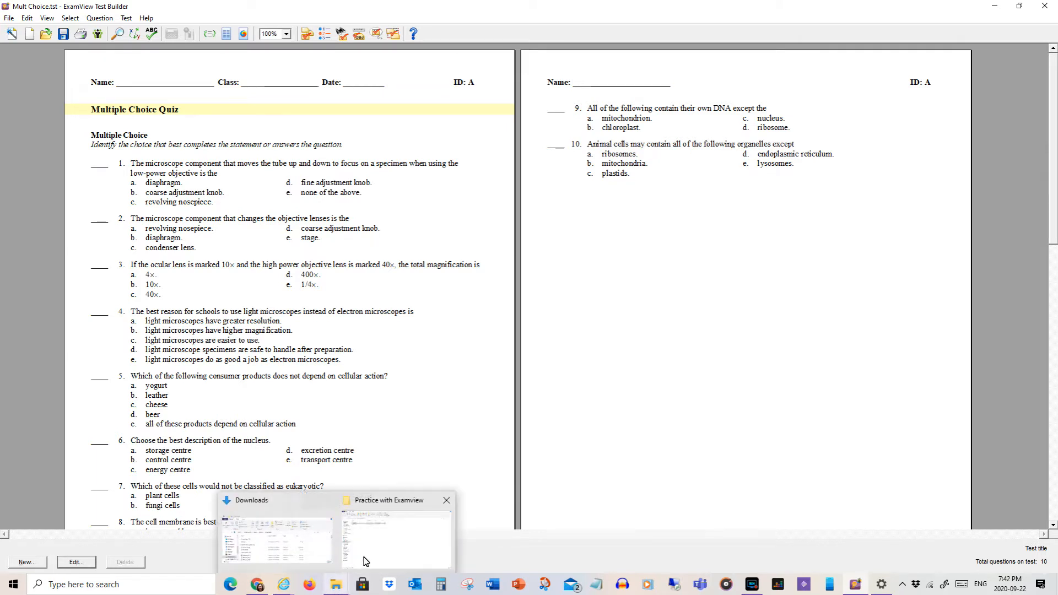
{"action": "left_click", "coordinate": [389, 543]}
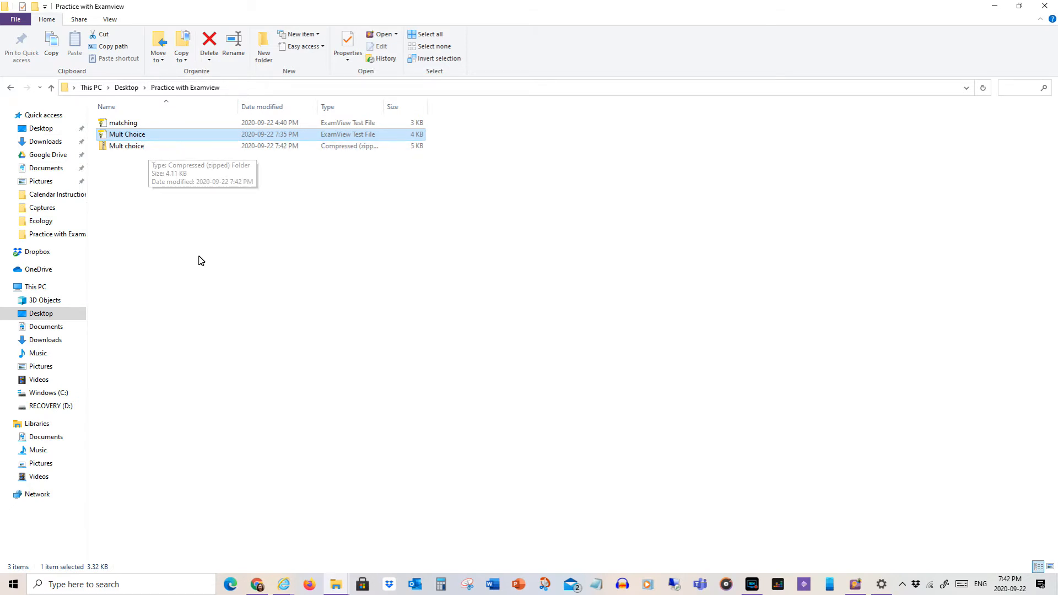
- Switch to Chrome and open the Question Library of the SBI4U0-B Biology course in Brightspace
{"action": "left_click", "coordinate": [257, 585]}
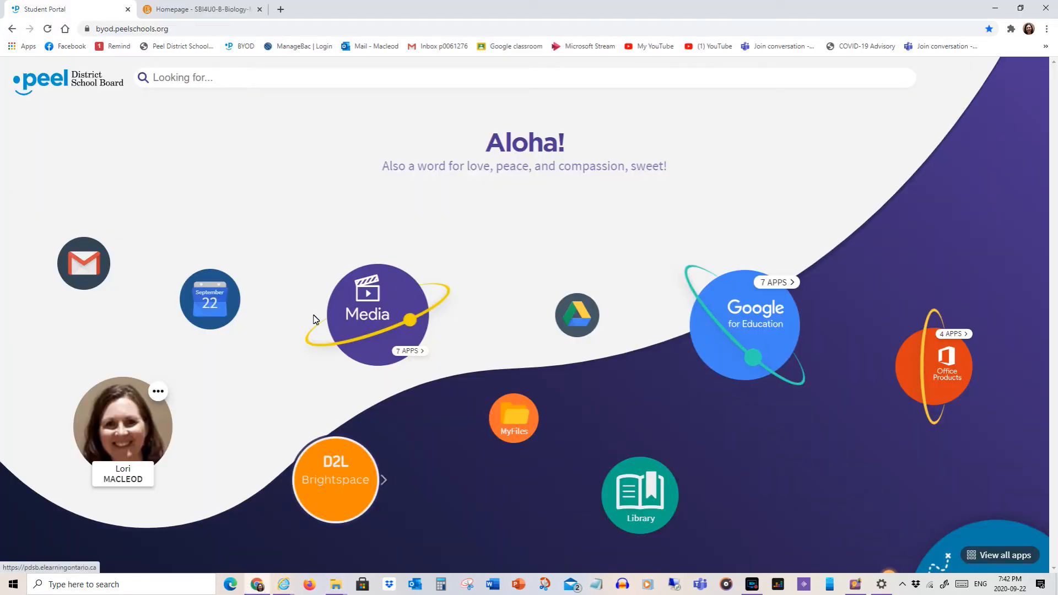
{"action": "left_click", "coordinate": [233, 14]}
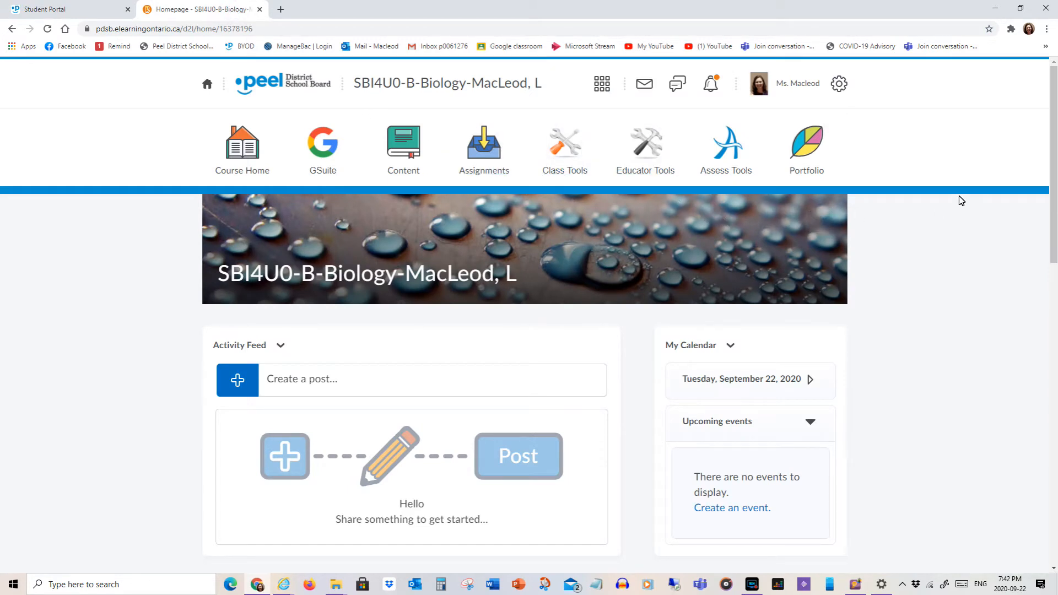
{"action": "left_click", "coordinate": [732, 164]}
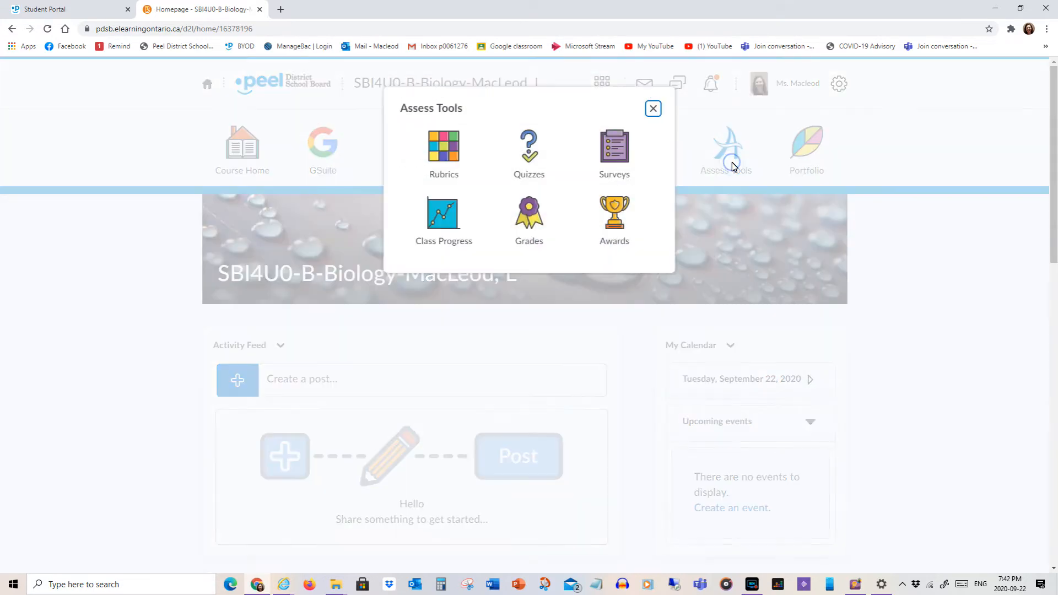
{"action": "left_click", "coordinate": [536, 175]}
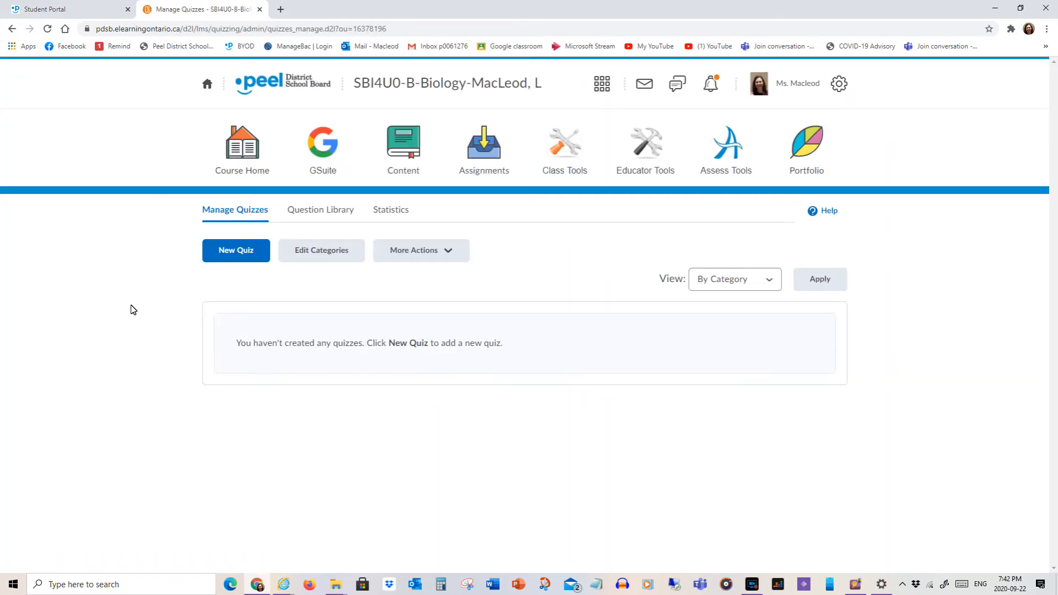
{"action": "left_click", "coordinate": [318, 213]}
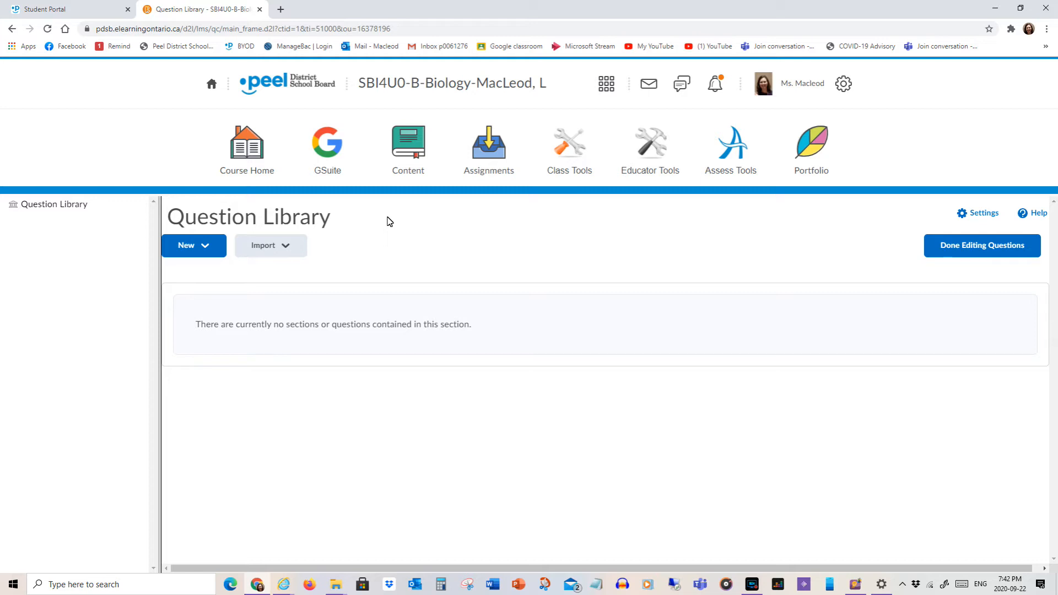
- Upload Mult choice.zip from the Practice with Examview folder to the Question Library and import all its questions
{"action": "left_click", "coordinate": [292, 246]}
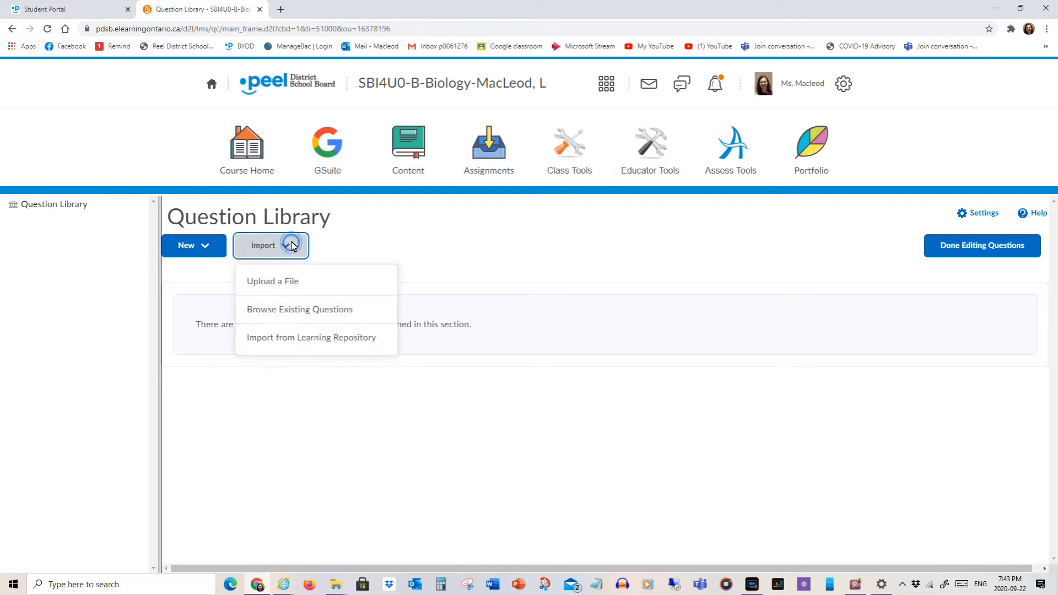
{"action": "left_click", "coordinate": [292, 282]}
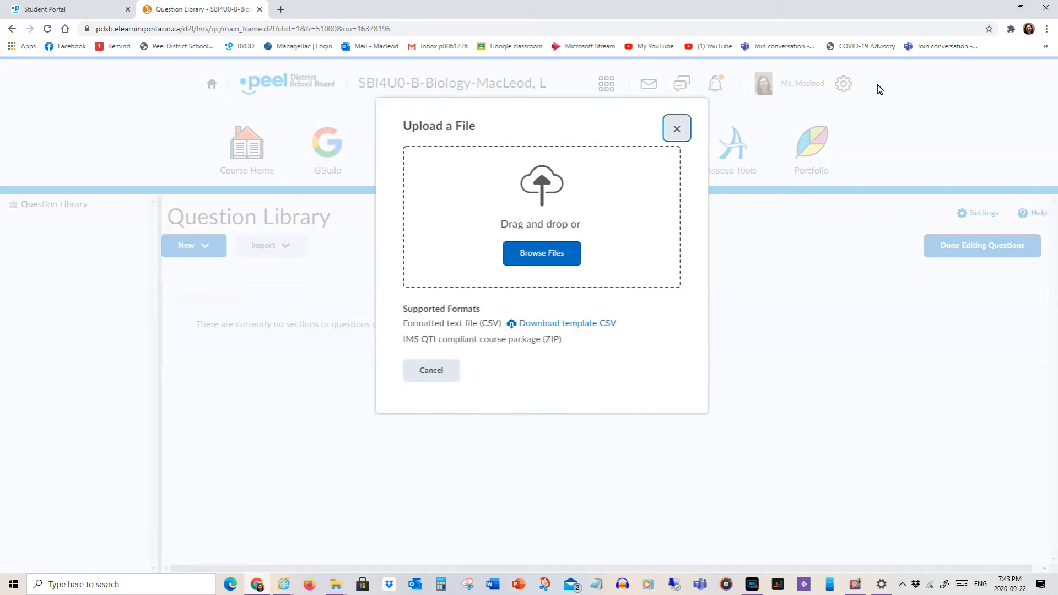
{"action": "left_click", "coordinate": [1021, 9]}
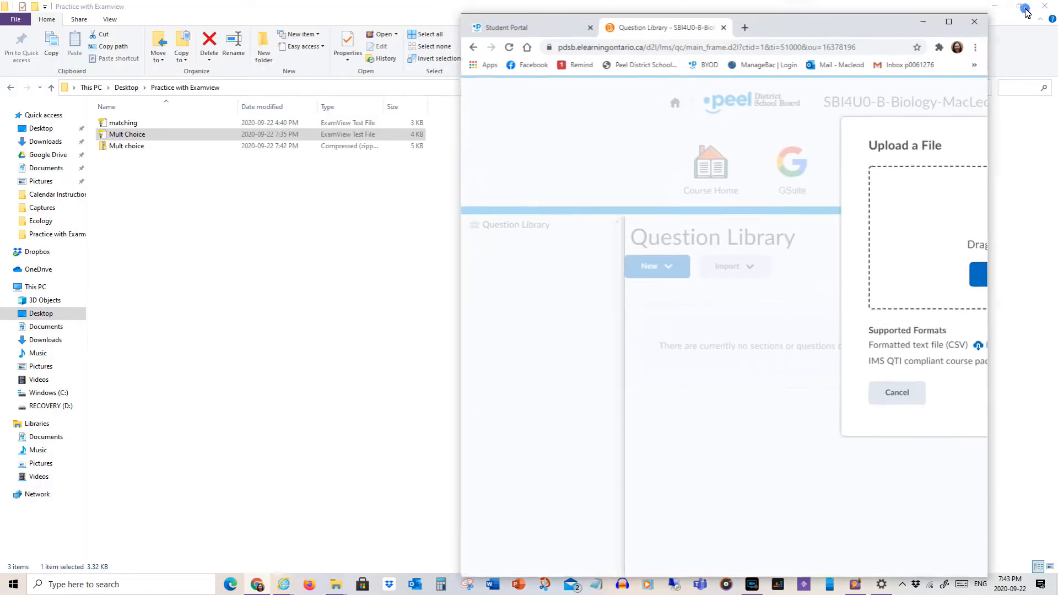
{"action": "left_click", "coordinate": [147, 137]}
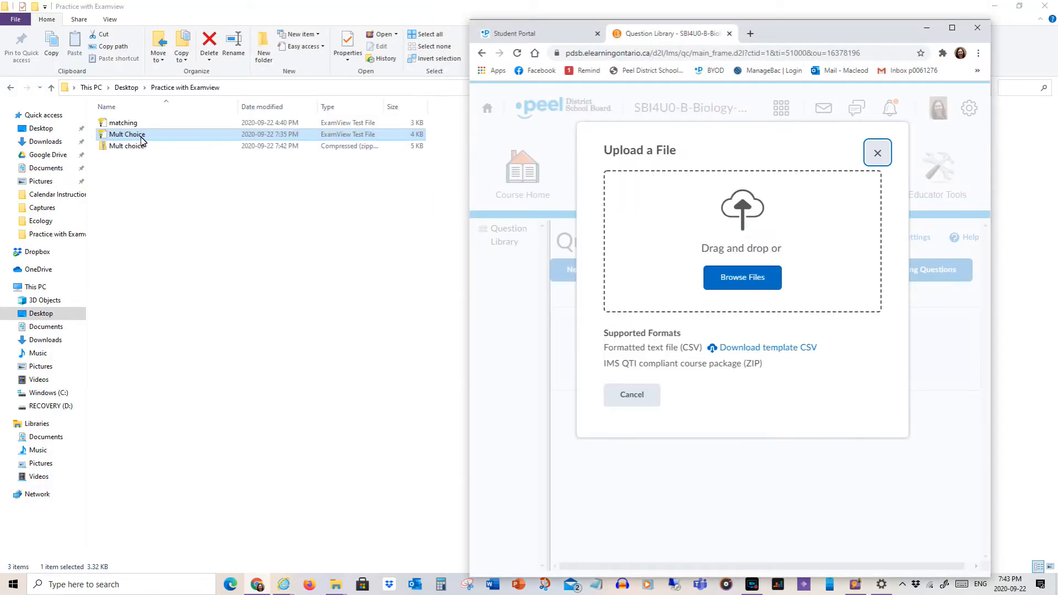
{"action": "left_click_drag", "start_coordinate": [131, 149], "coordinate": [766, 278]}
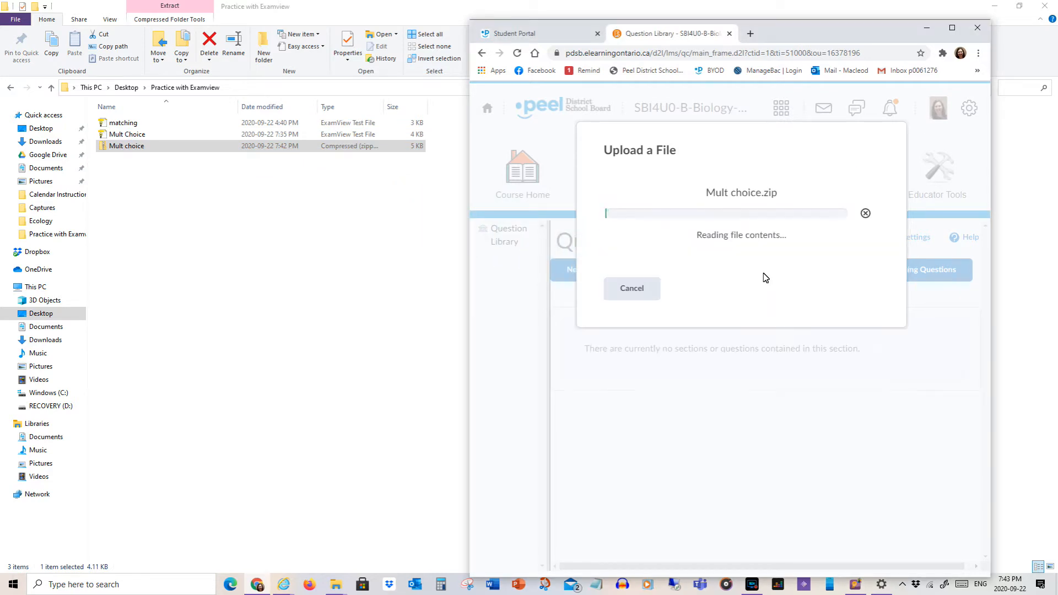
{"action": "left_click", "coordinate": [952, 28]}
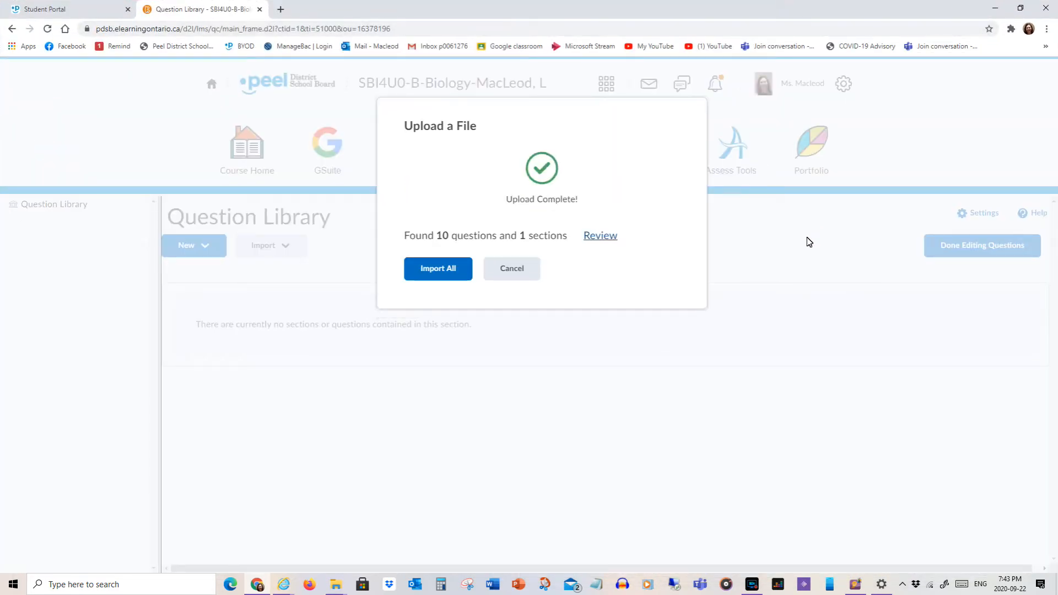
{"action": "left_click", "coordinate": [449, 269]}
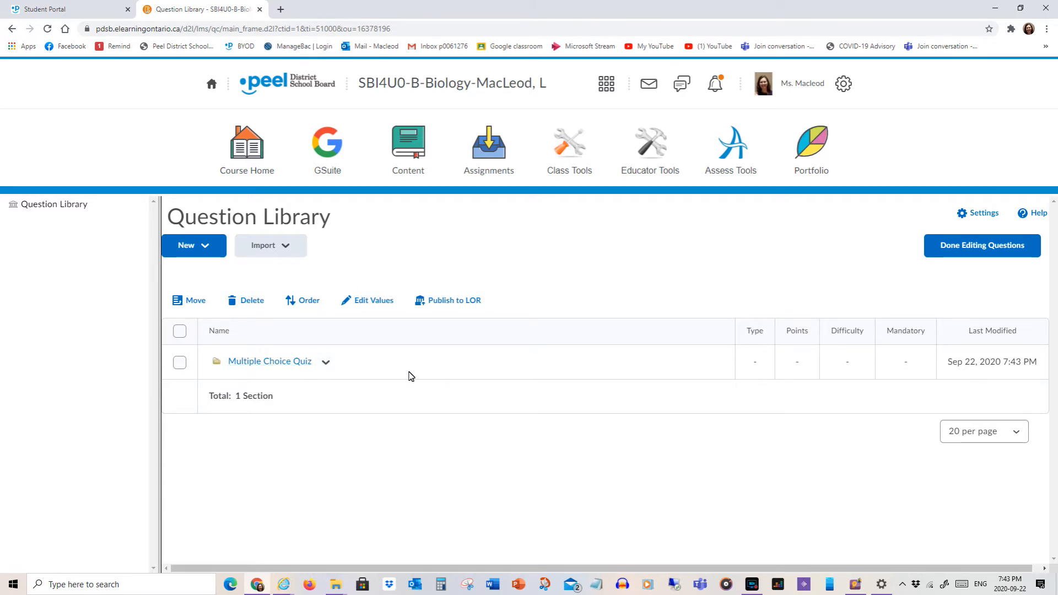
- Finish editing the library questions and start a new quiz named "Multiple Choice"
{"action": "left_click", "coordinate": [955, 247]}
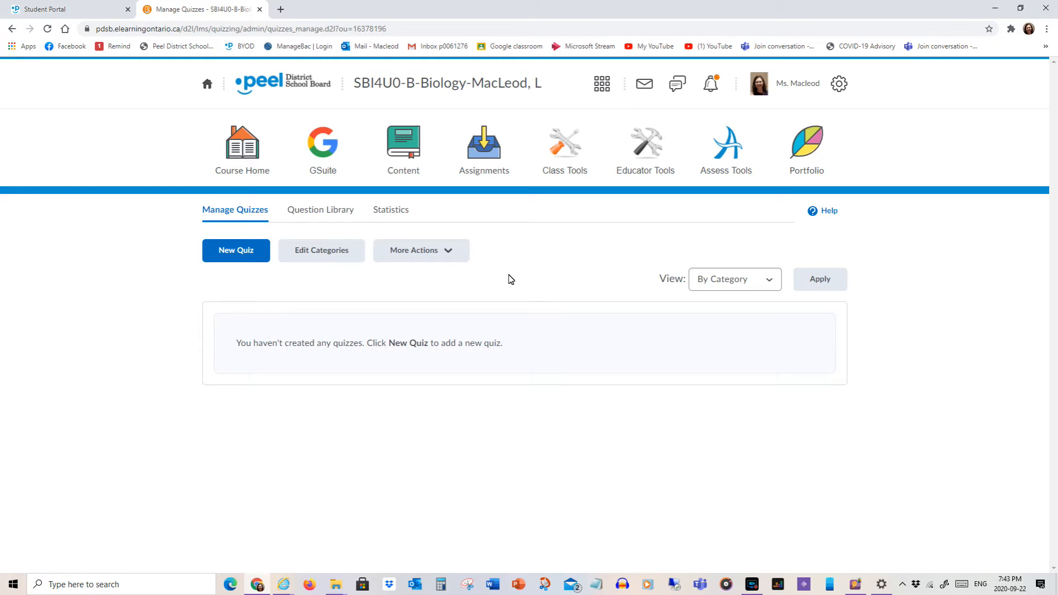
{"action": "left_click", "coordinate": [229, 251]}
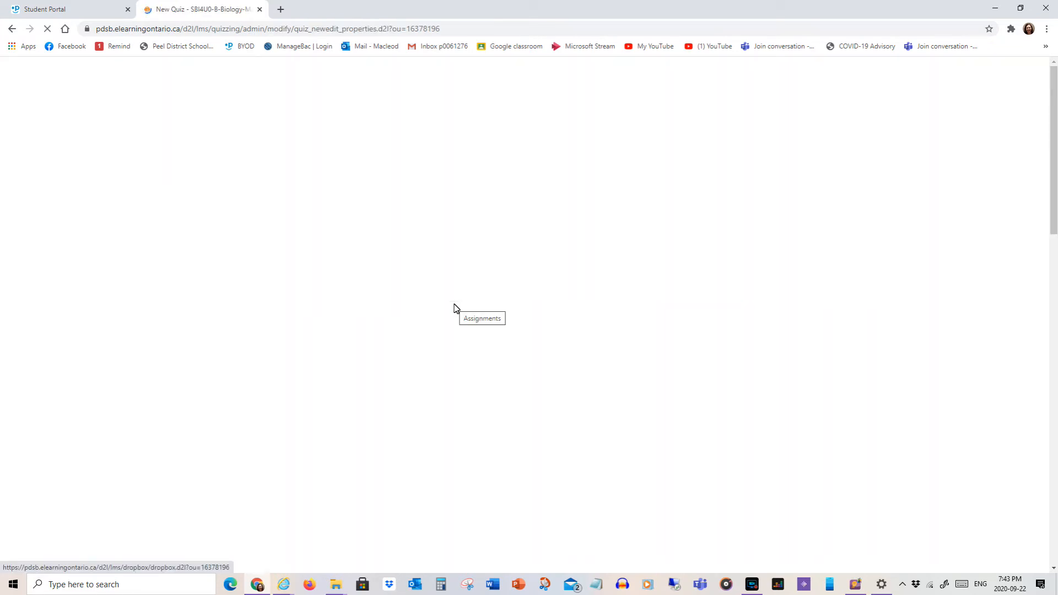
{"action": "left_click", "coordinate": [265, 359]}
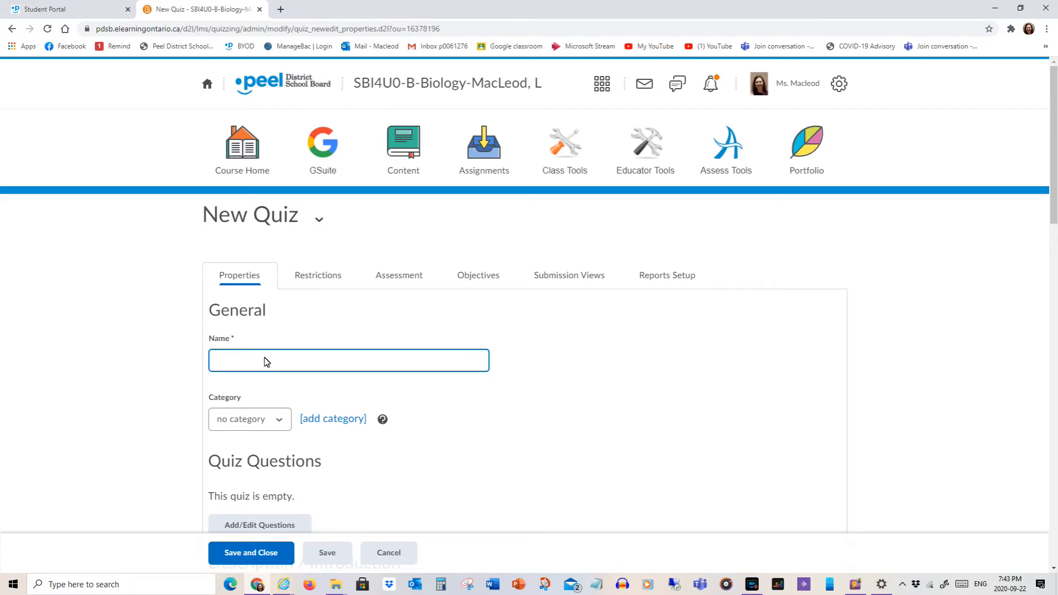
{"action": "type", "text": "Multiple Choi"}
- Open the question editor for the Multiple Choice quiz and add a question pool
{"action": "scroll", "coordinate": [265, 361], "scroll_direction": "down", "scroll_amount": 3}
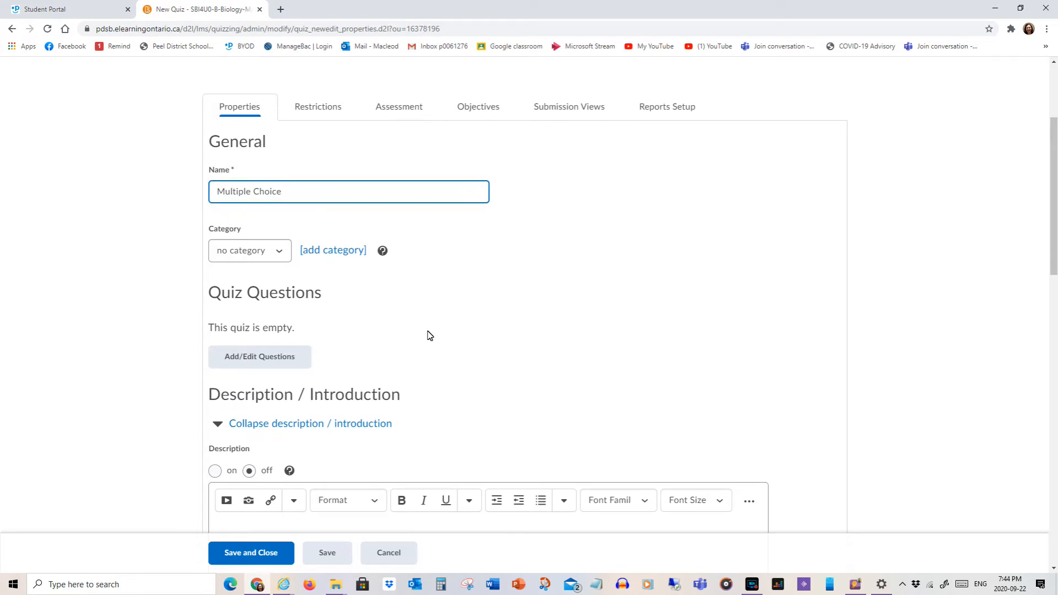
{"action": "scroll", "coordinate": [428, 333], "scroll_direction": "down", "scroll_amount": 1}
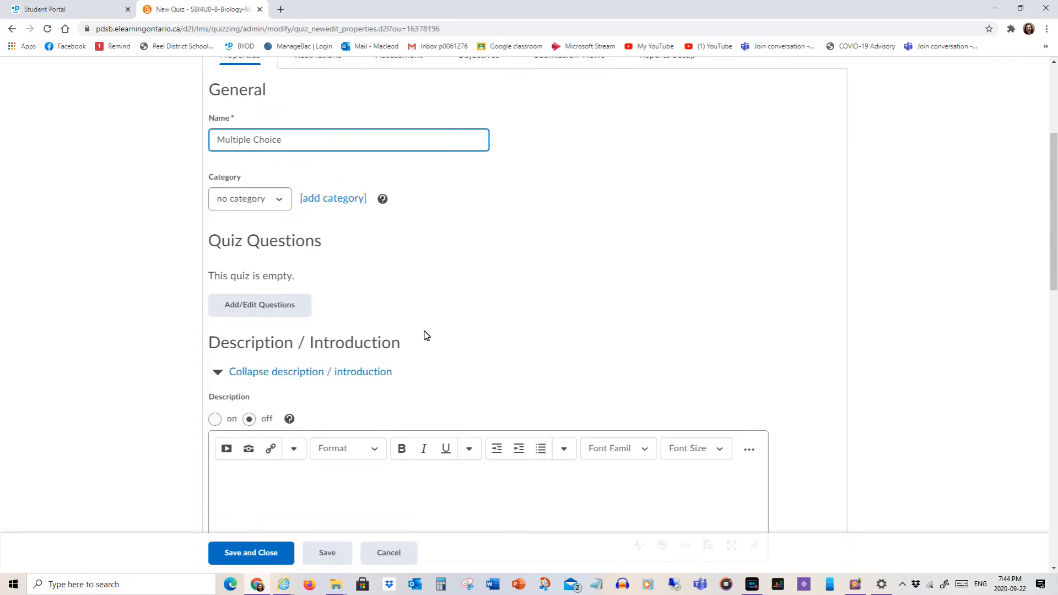
{"action": "left_click", "coordinate": [277, 306]}
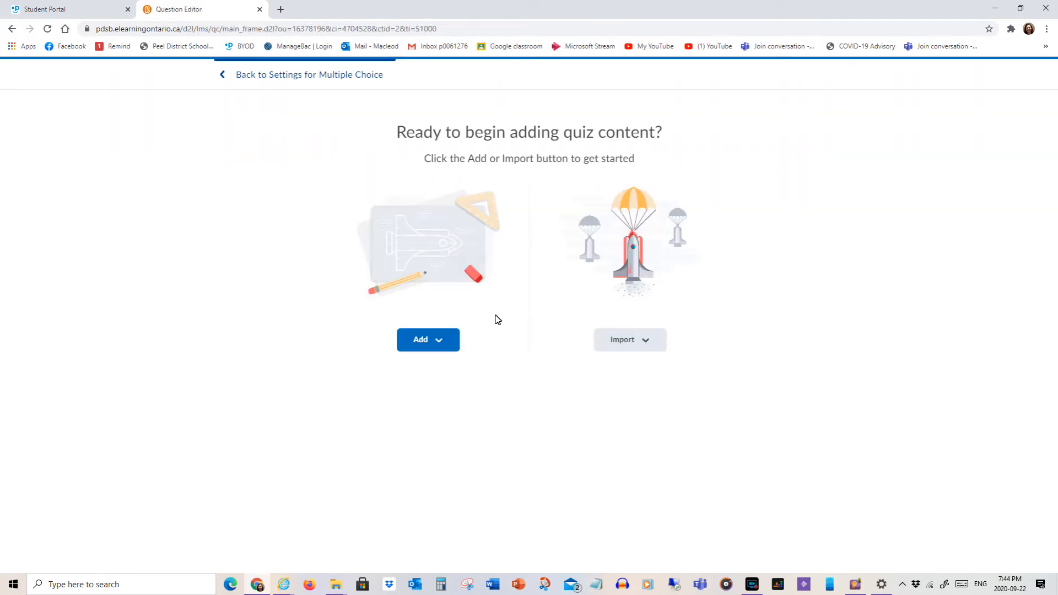
{"action": "left_click", "coordinate": [439, 341]}
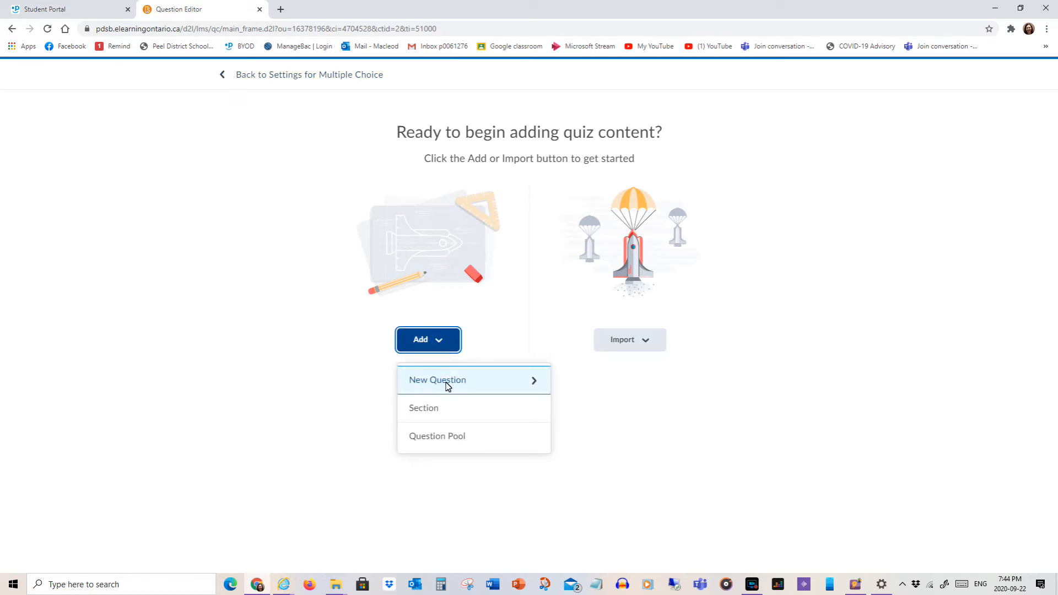
{"action": "left_click", "coordinate": [449, 386]}
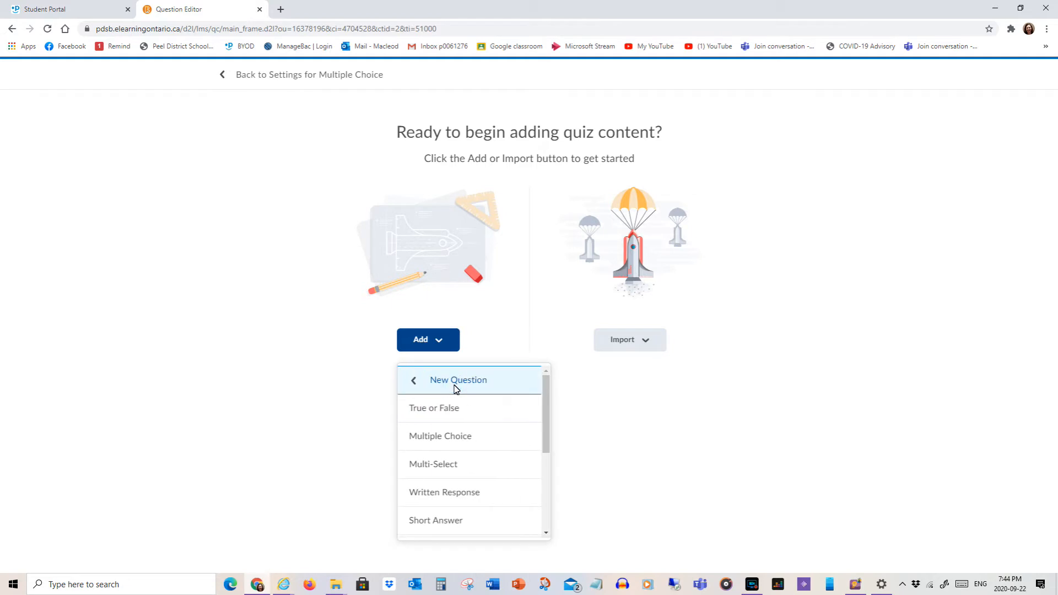
{"action": "left_click", "coordinate": [415, 381]}
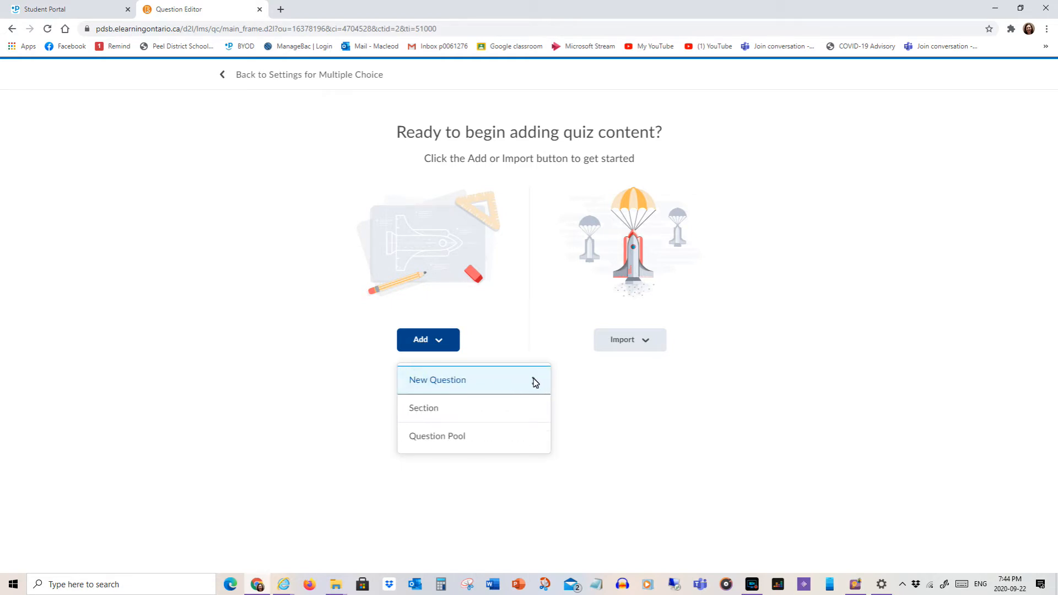
{"action": "left_click", "coordinate": [431, 438]}
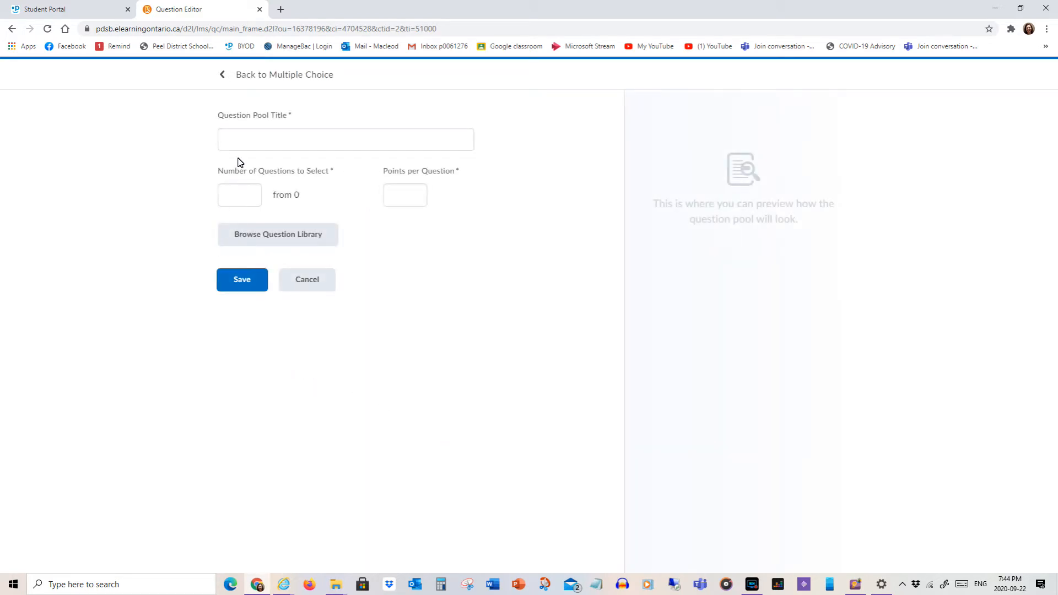
- Title the question pool "Cell Biology Questions" and set the number of questions to select to 5
{"action": "left_click", "coordinate": [253, 137]}
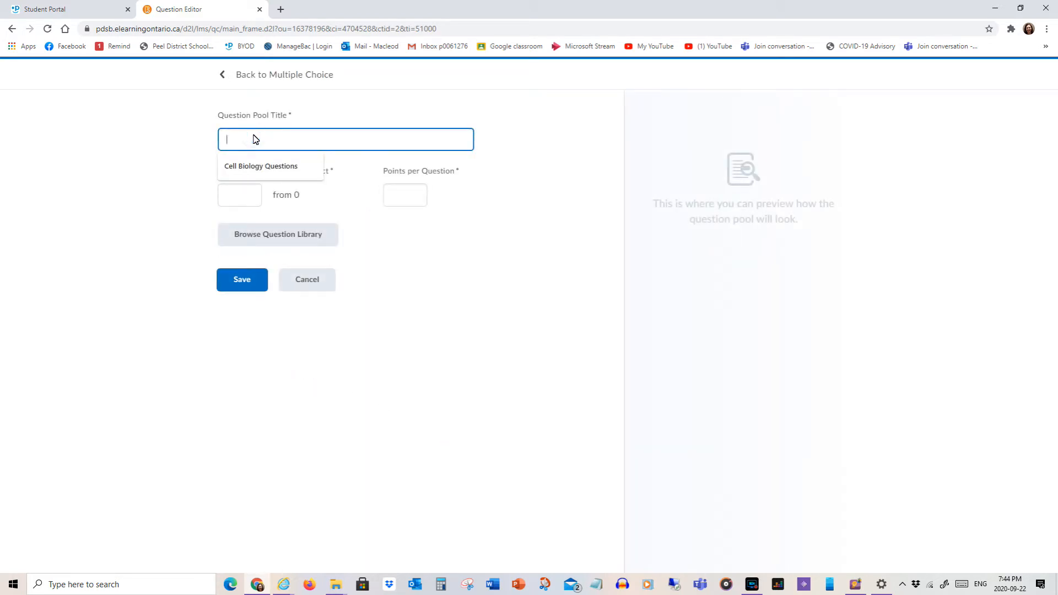
{"action": "left_click", "coordinate": [267, 166]}
{"action": "left_click", "coordinate": [239, 204]}
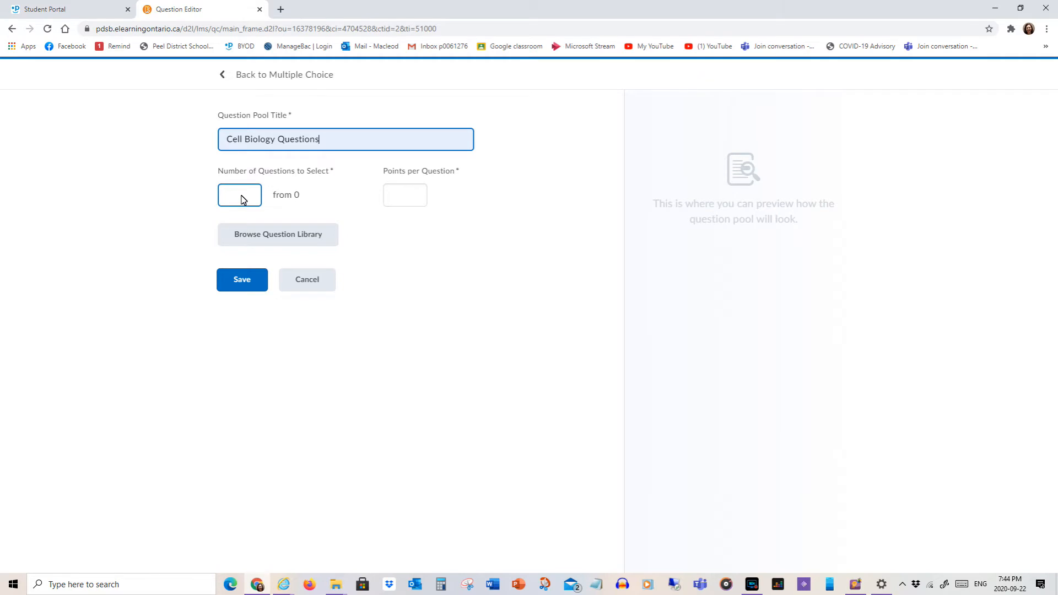
{"action": "left_click", "coordinate": [241, 199]}
{"action": "left_click", "coordinate": [251, 222]}
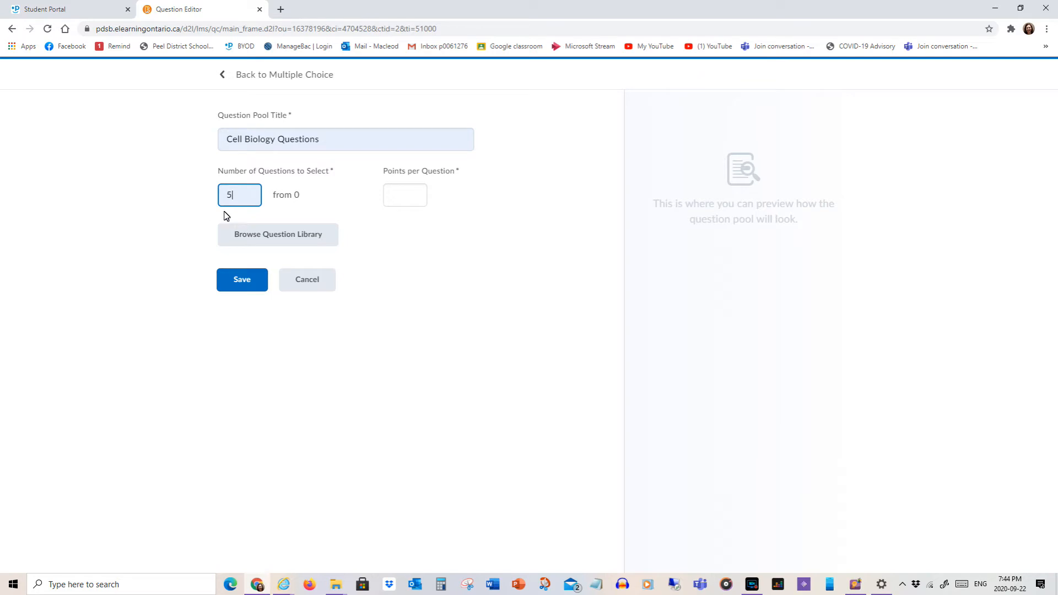
- Add the entire Multiple Choice Quiz section from the Question Library to the question pool and save the pool
{"action": "left_click", "coordinate": [278, 238]}
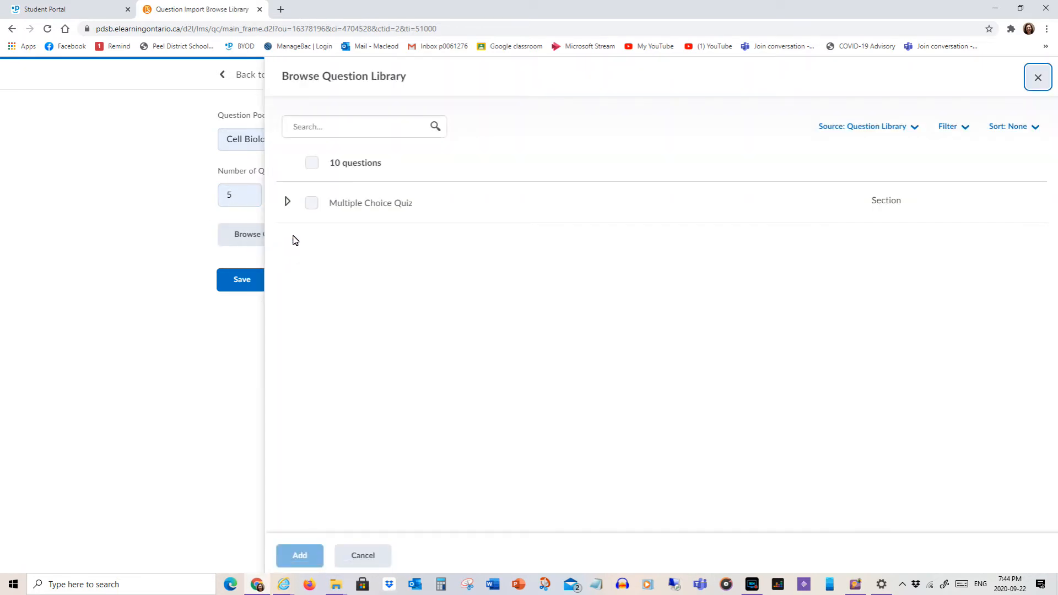
{"action": "left_click", "coordinate": [316, 207]}
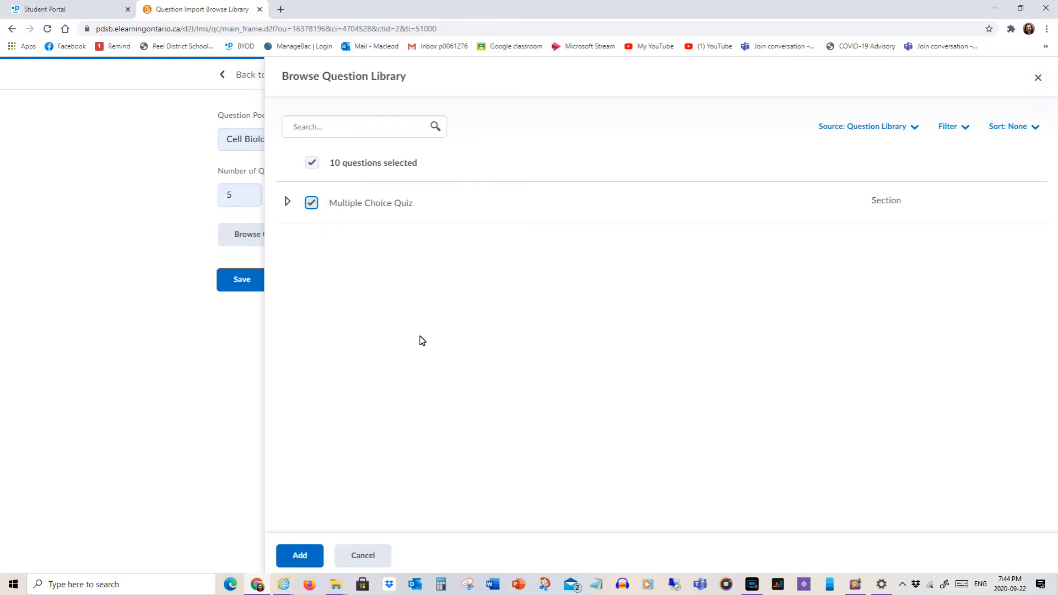
{"action": "left_click", "coordinate": [306, 555]}
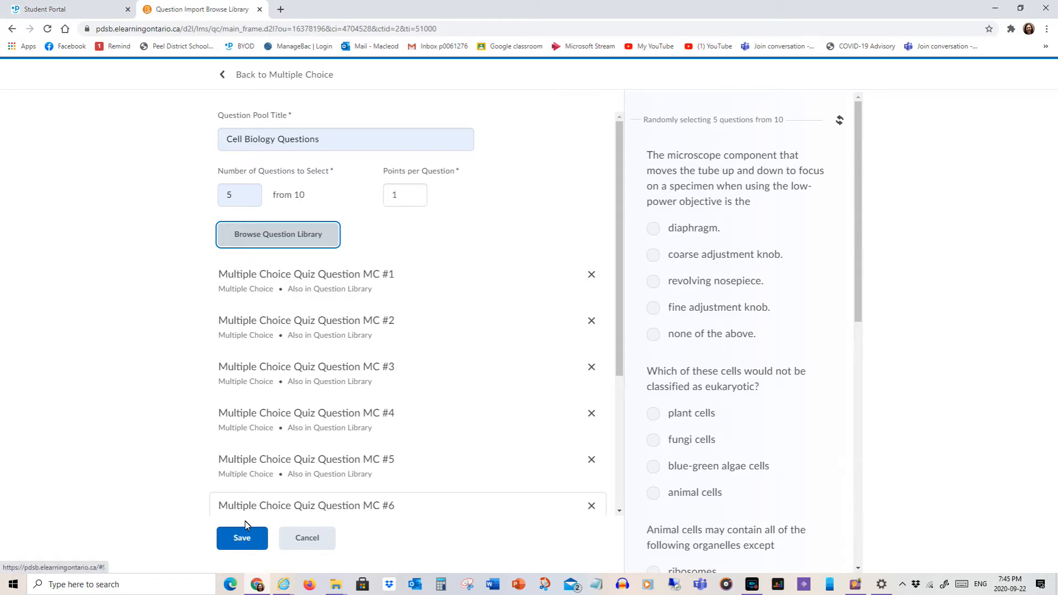
{"action": "left_click", "coordinate": [254, 540]}
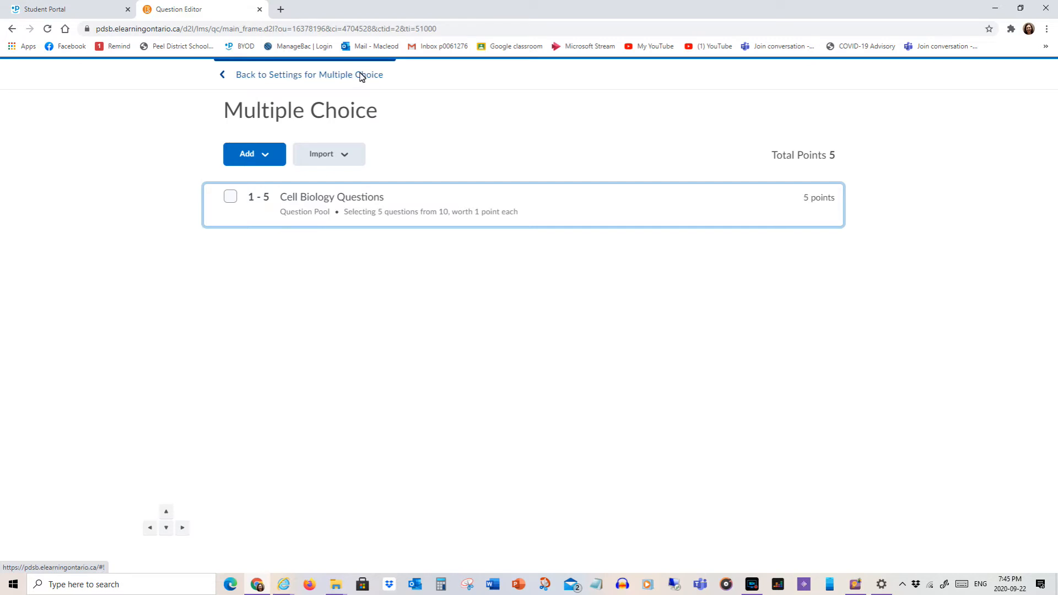
- Return to the Multiple Choice quiz settings and enable shuffling of questions at the quiz level
{"action": "left_click", "coordinate": [361, 75]}
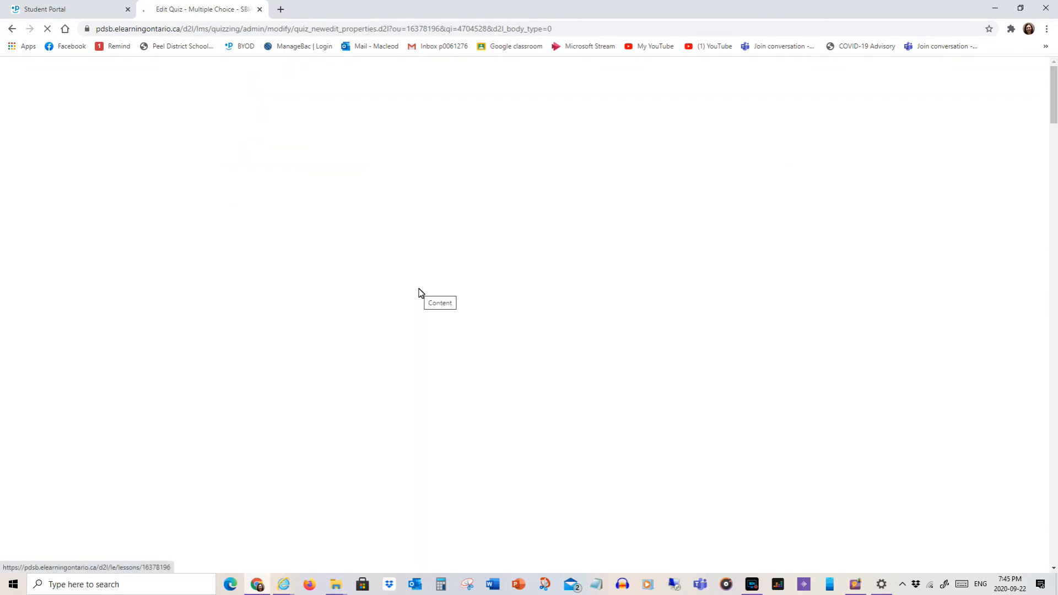
{"action": "scroll", "coordinate": [419, 292], "scroll_direction": "down", "scroll_amount": 4}
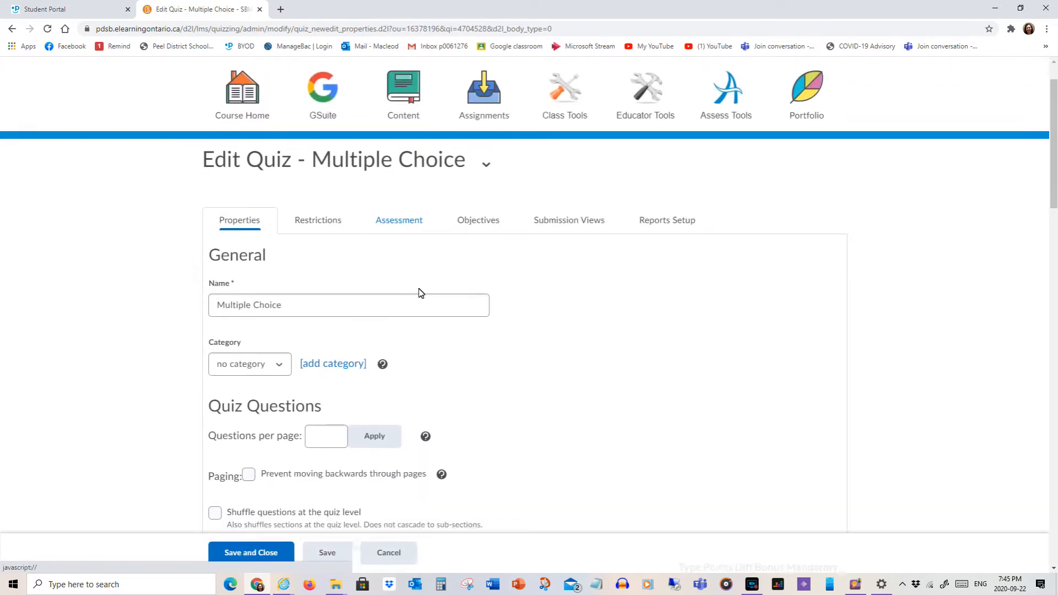
{"action": "scroll", "coordinate": [428, 275], "scroll_direction": "down", "scroll_amount": 2}
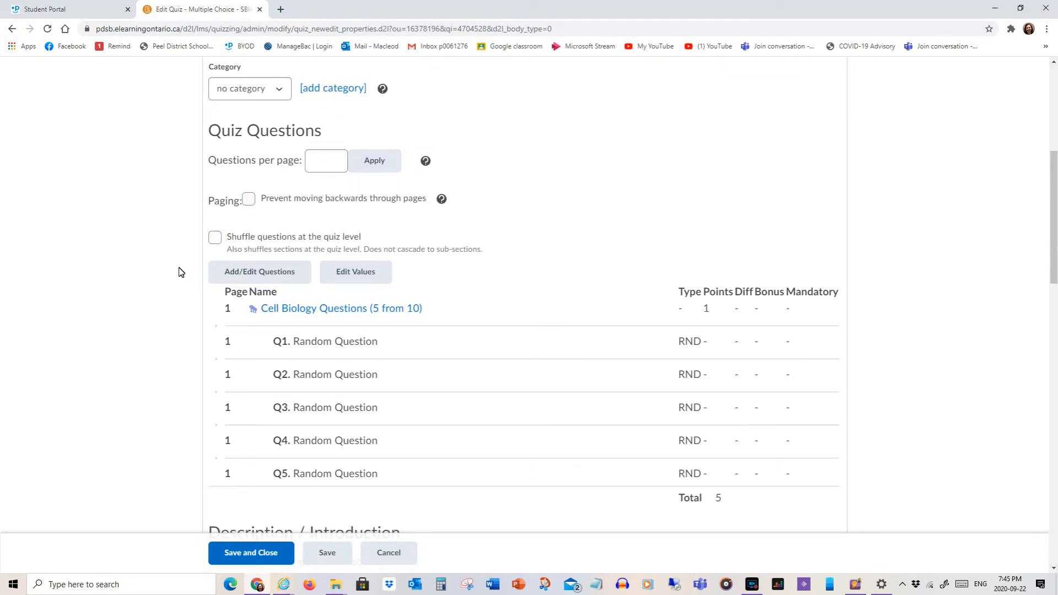
{"action": "left_click", "coordinate": [215, 238]}
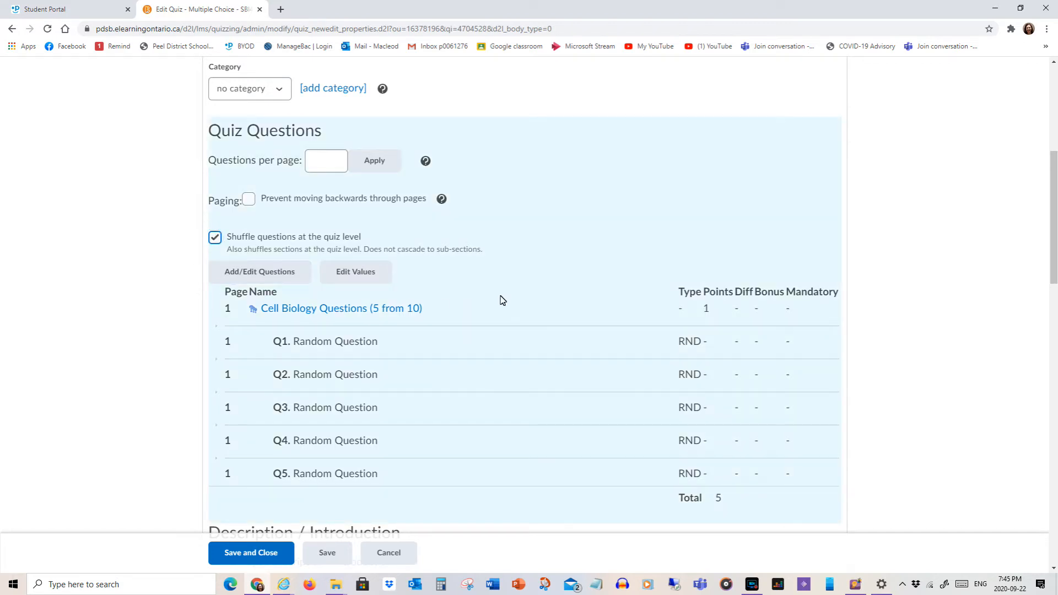
- Turn on the quiz description and enter "Remote Learning Quiz" as its text
{"action": "scroll", "coordinate": [502, 299], "scroll_direction": "down", "scroll_amount": 2}
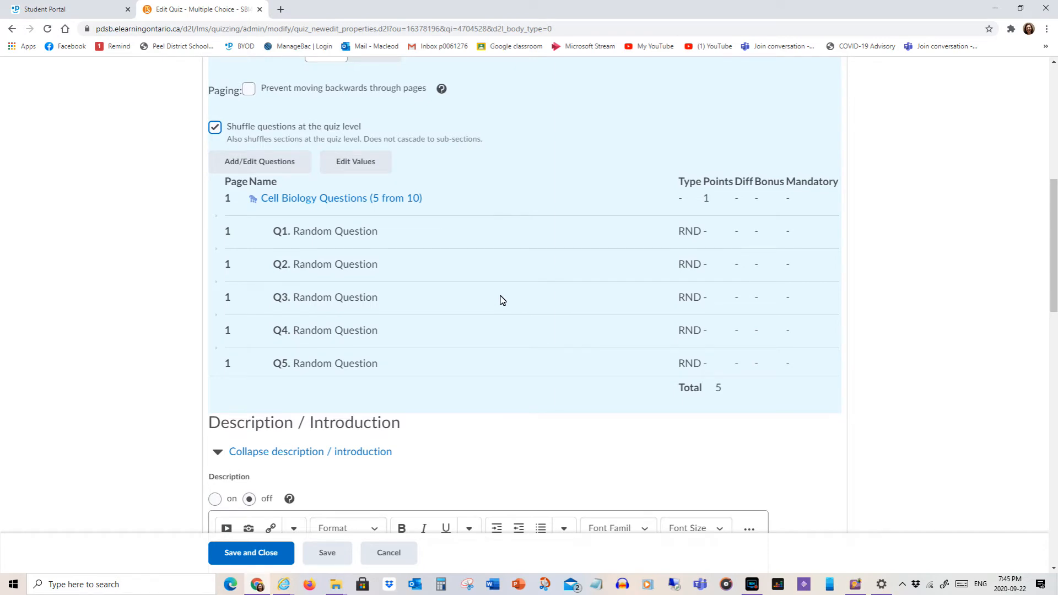
{"action": "scroll", "coordinate": [503, 300], "scroll_direction": "down", "scroll_amount": 3}
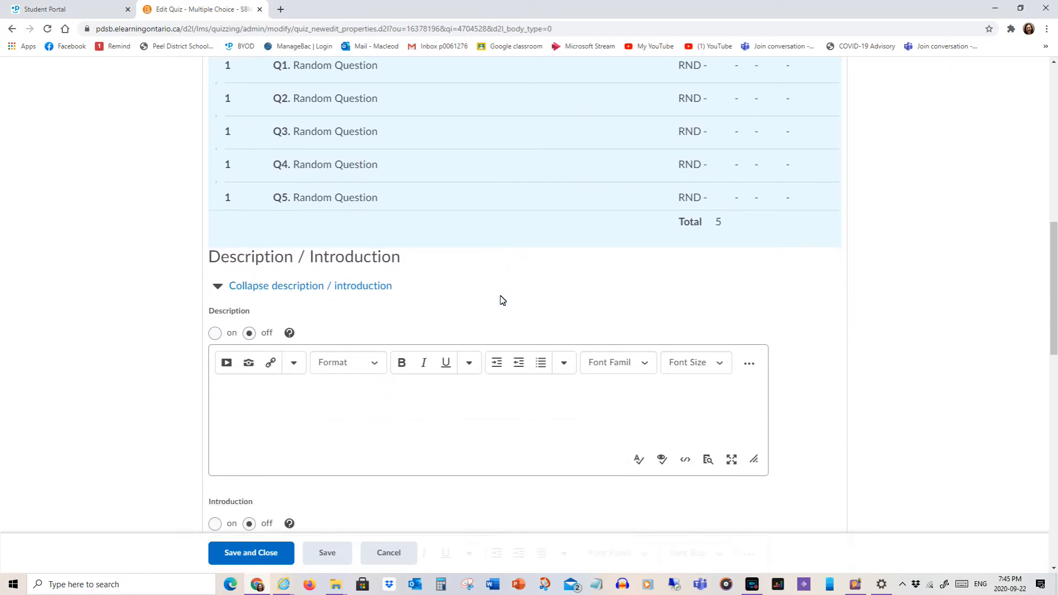
{"action": "scroll", "coordinate": [502, 300], "scroll_direction": "down", "scroll_amount": 1}
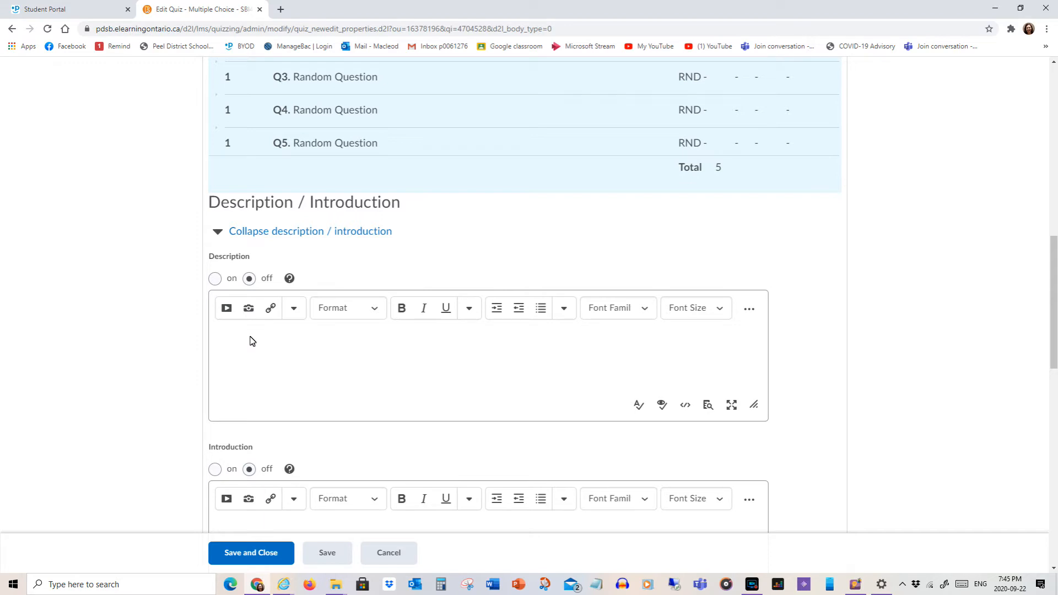
{"action": "left_click", "coordinate": [215, 278]}
{"action": "left_click", "coordinate": [231, 343]}
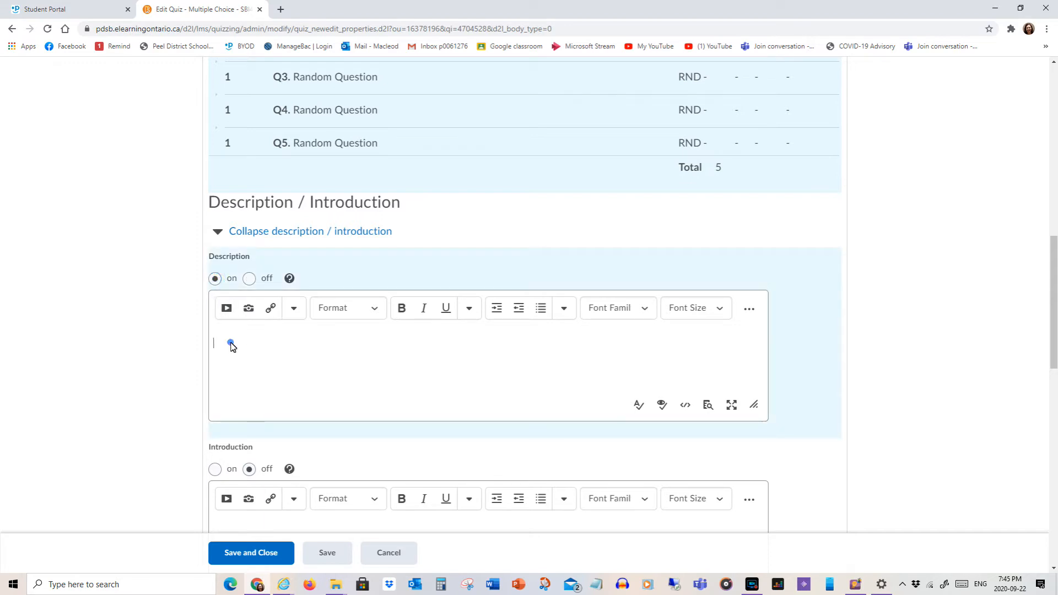
{"action": "type", "text": "R"}
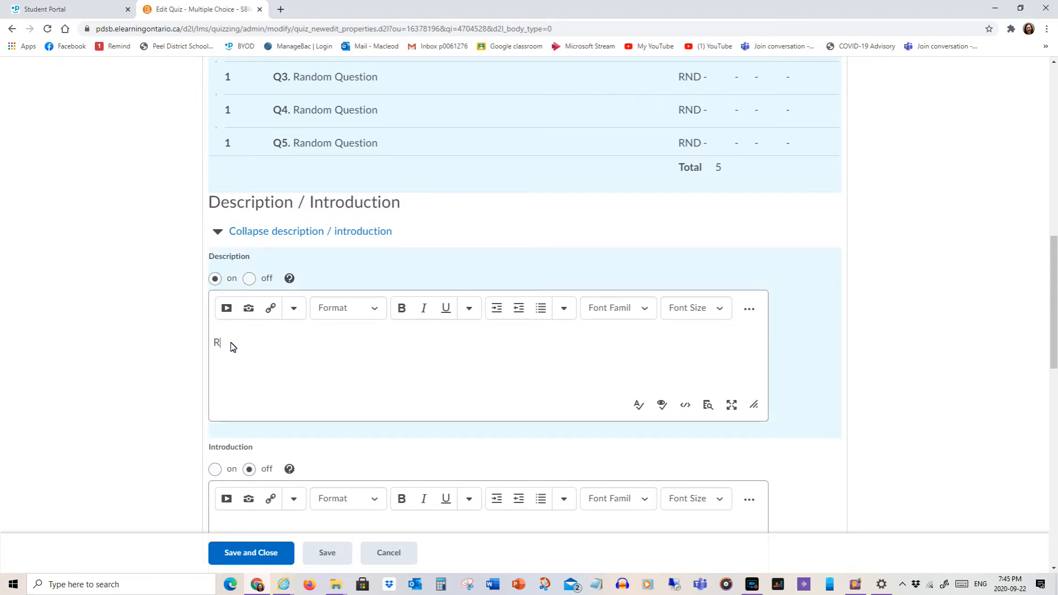
{"action": "type", "text": "emote Learning "}
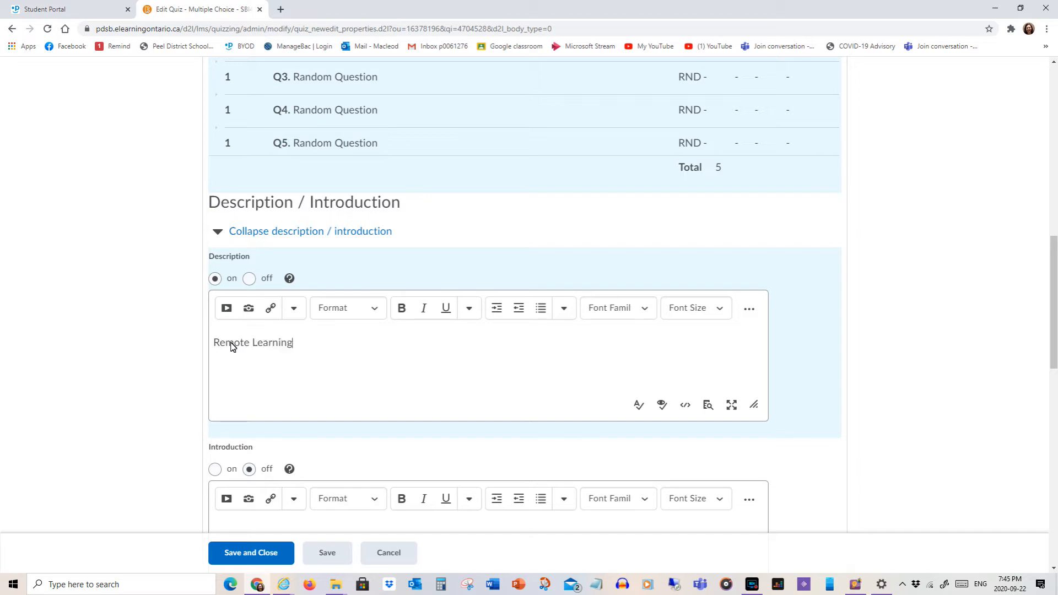
{"action": "type", "text": "QAU"}
{"action": "key", "text": "BackSpace"}
{"action": "key", "text": "BackSpace"}
- Turn on the page header and enter "You have 30 minutes to complete the quiz"
{"action": "scroll", "coordinate": [231, 346], "scroll_direction": "down", "scroll_amount": 3}
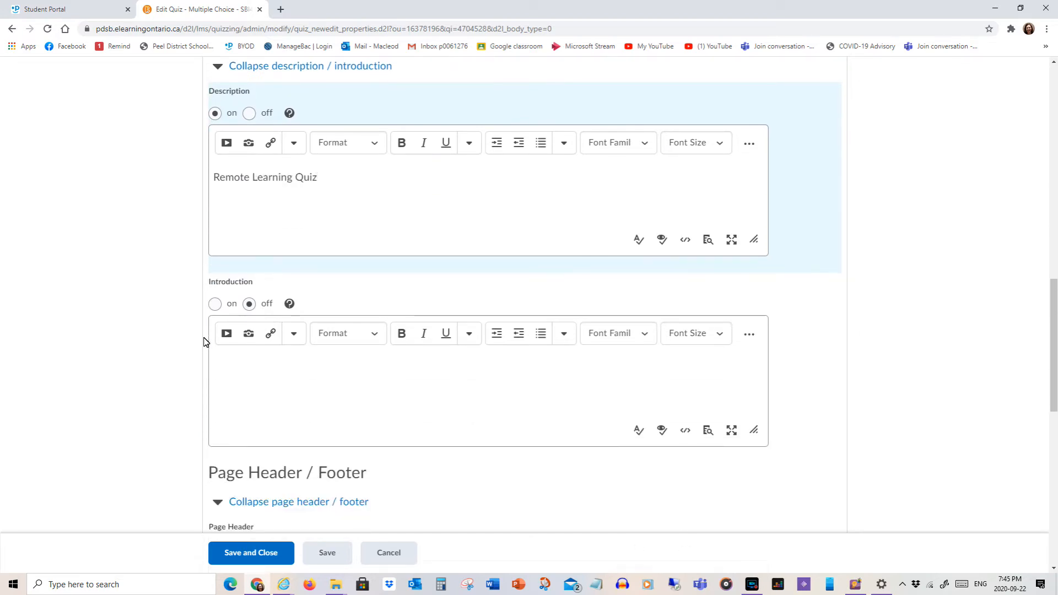
{"action": "scroll", "coordinate": [224, 342], "scroll_direction": "down", "scroll_amount": 4}
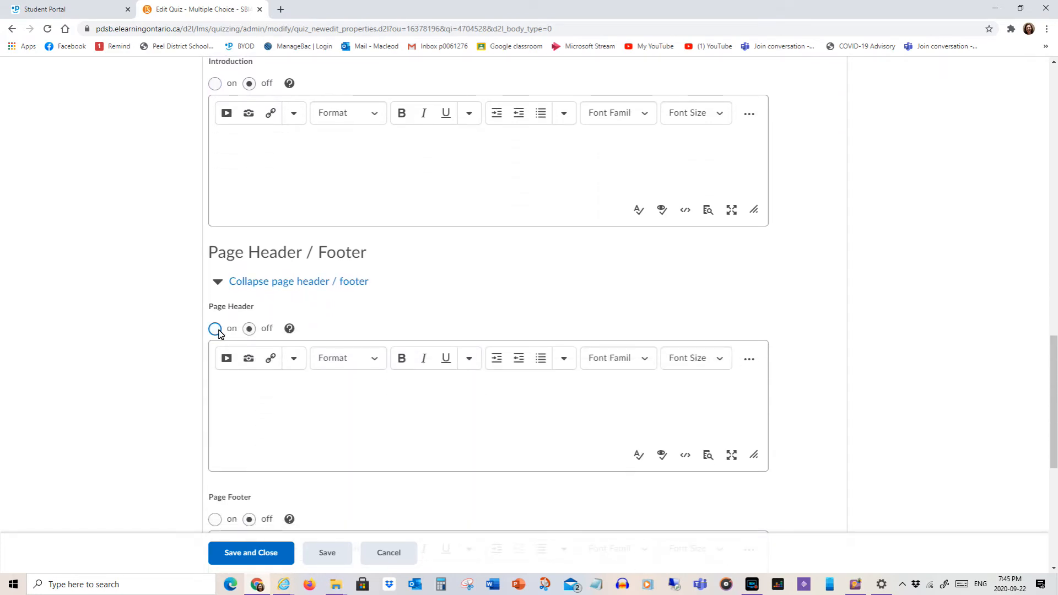
{"action": "left_click", "coordinate": [215, 329]}
{"action": "left_click", "coordinate": [244, 386]}
{"action": "type", "text": "You have 30 minutes to"}
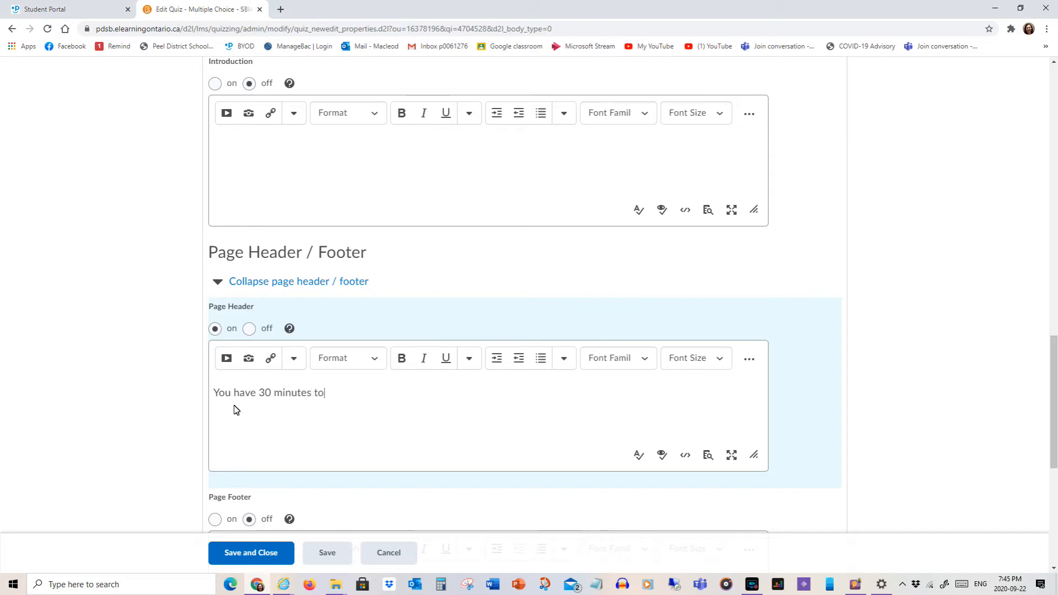
{"action": "type", "text": " conplete the quiz"}
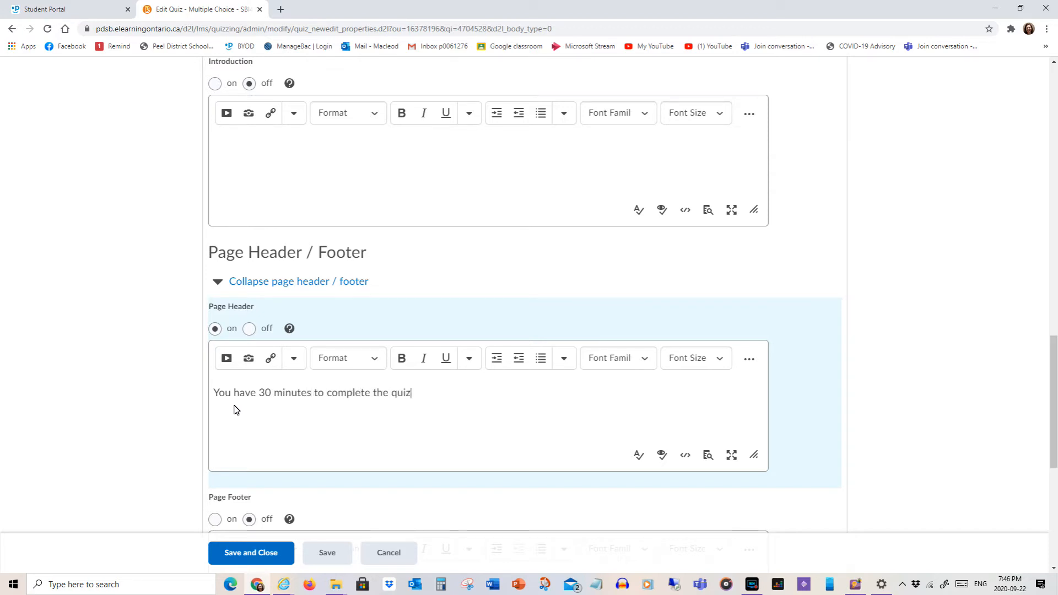
- Enable "Disable right click" and "Disable Email, Instant Messages and alerts" in the optional advanced properties, and save the quiz
{"action": "scroll", "coordinate": [234, 410], "scroll_direction": "down", "scroll_amount": 6}
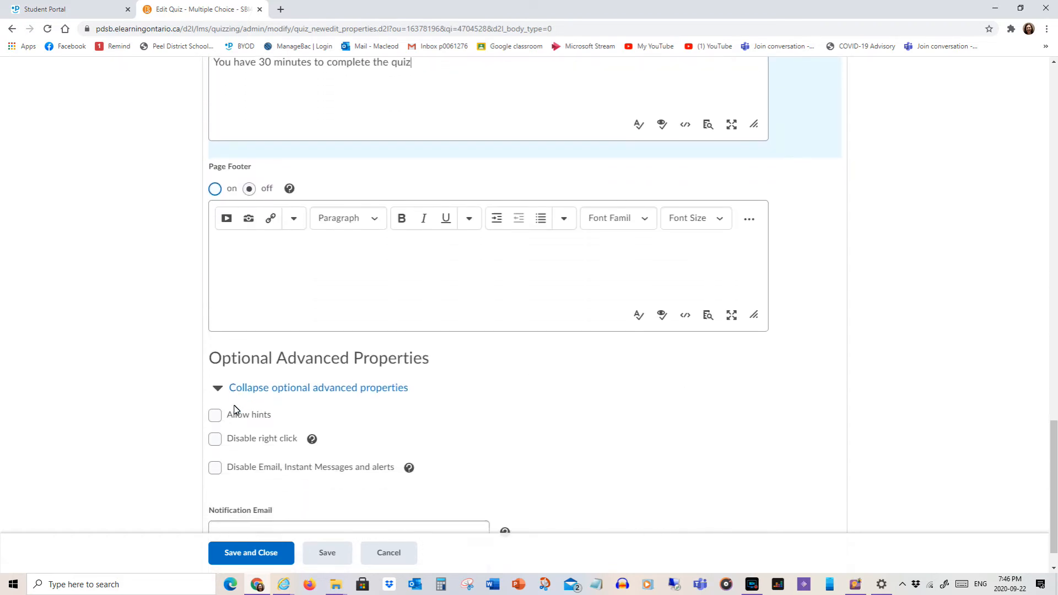
{"action": "scroll", "coordinate": [233, 410], "scroll_direction": "down", "scroll_amount": 1}
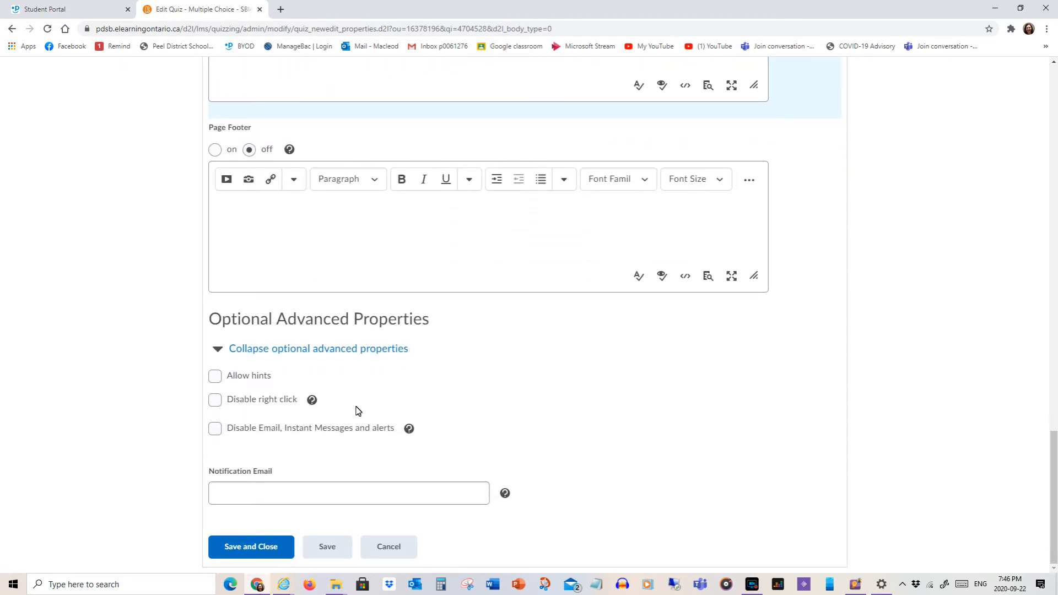
{"action": "left_click", "coordinate": [215, 400]}
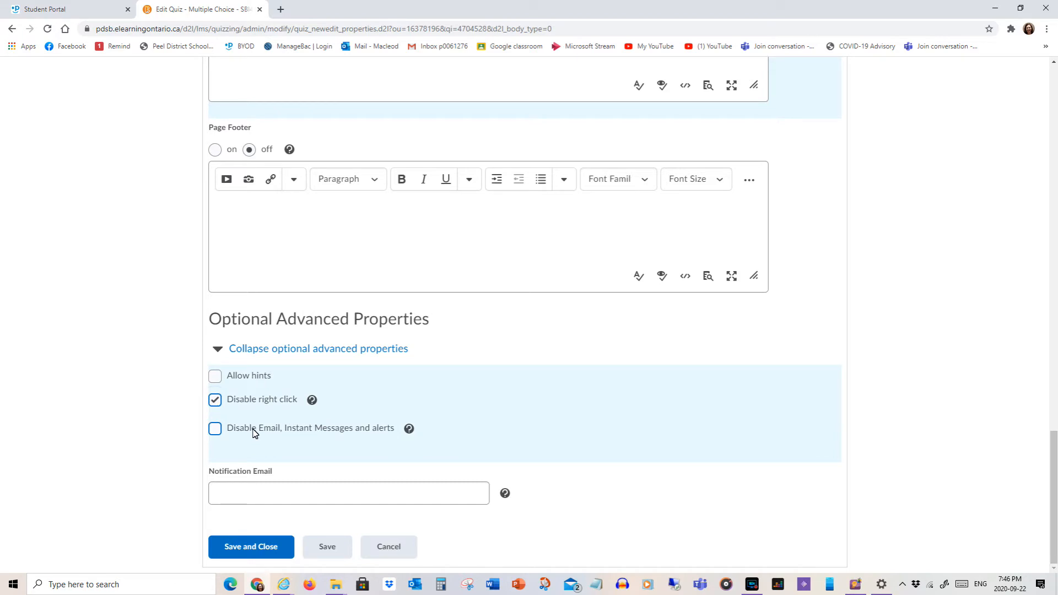
{"action": "left_click", "coordinate": [312, 400]}
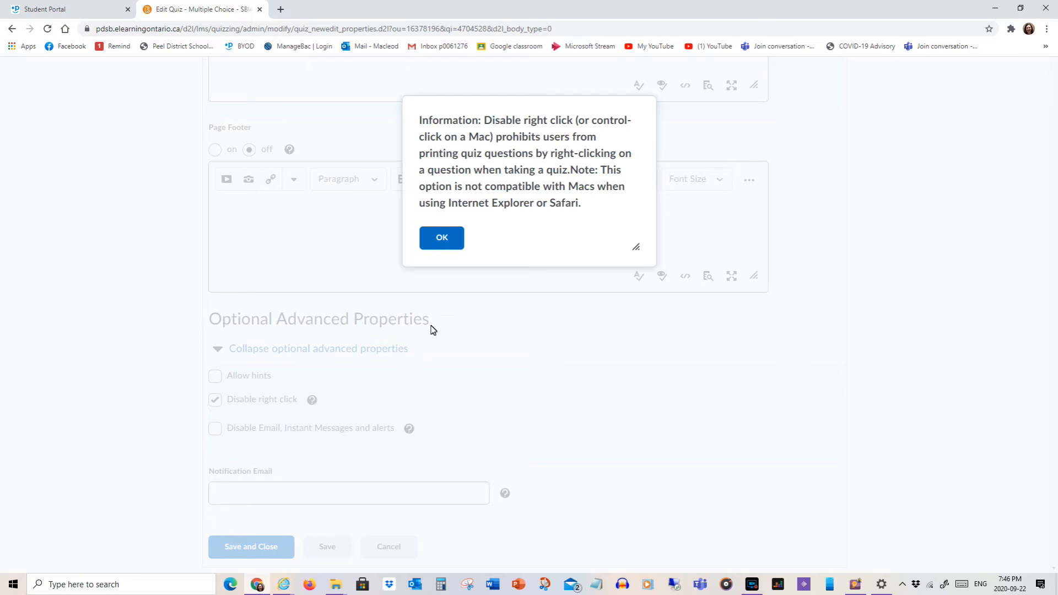
{"action": "left_click", "coordinate": [451, 243]}
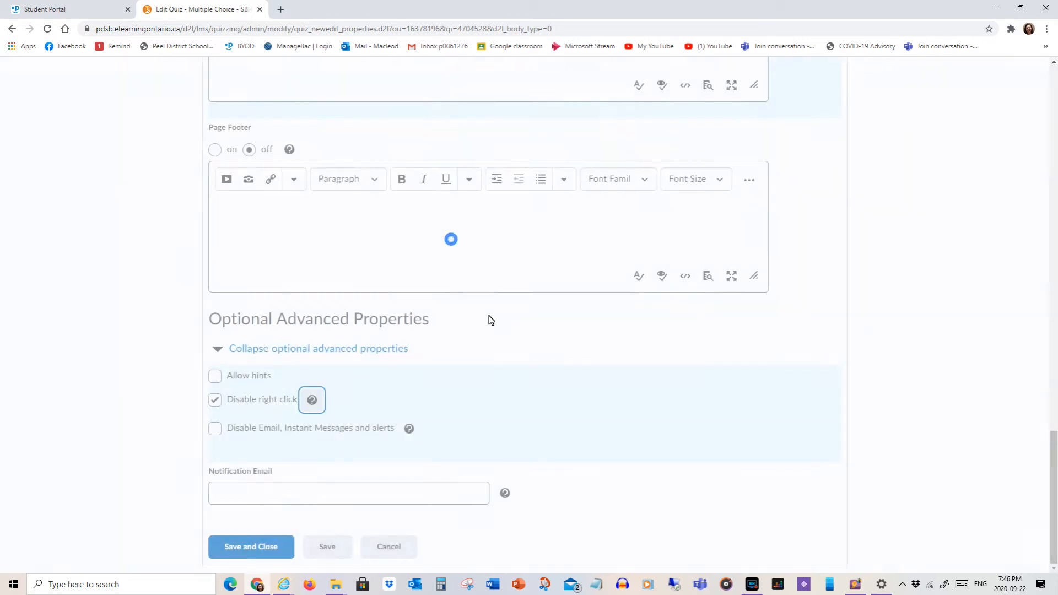
{"action": "left_click", "coordinate": [215, 429]}
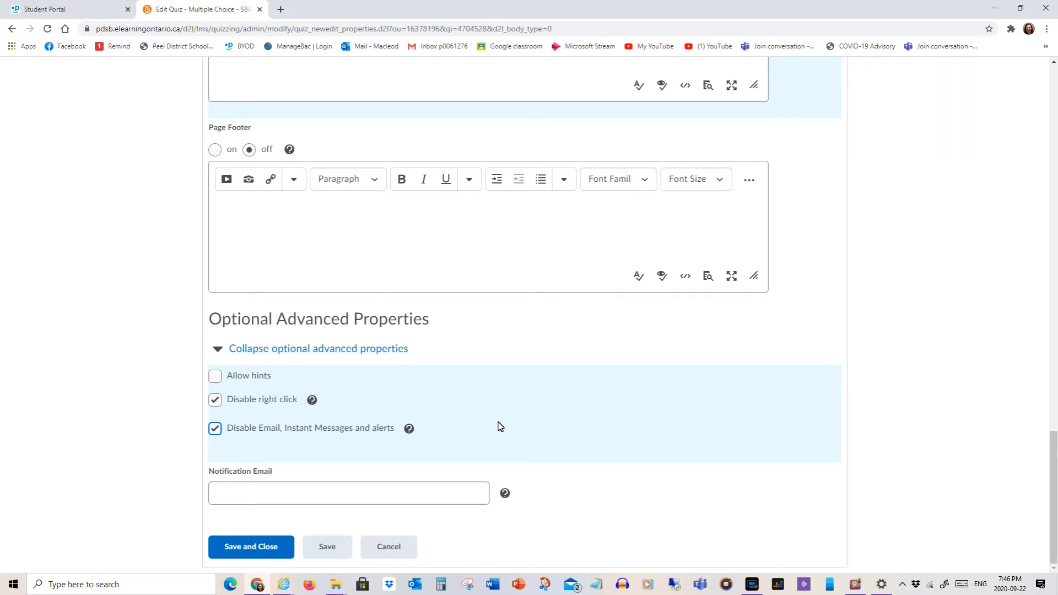
{"action": "left_click", "coordinate": [331, 549]}
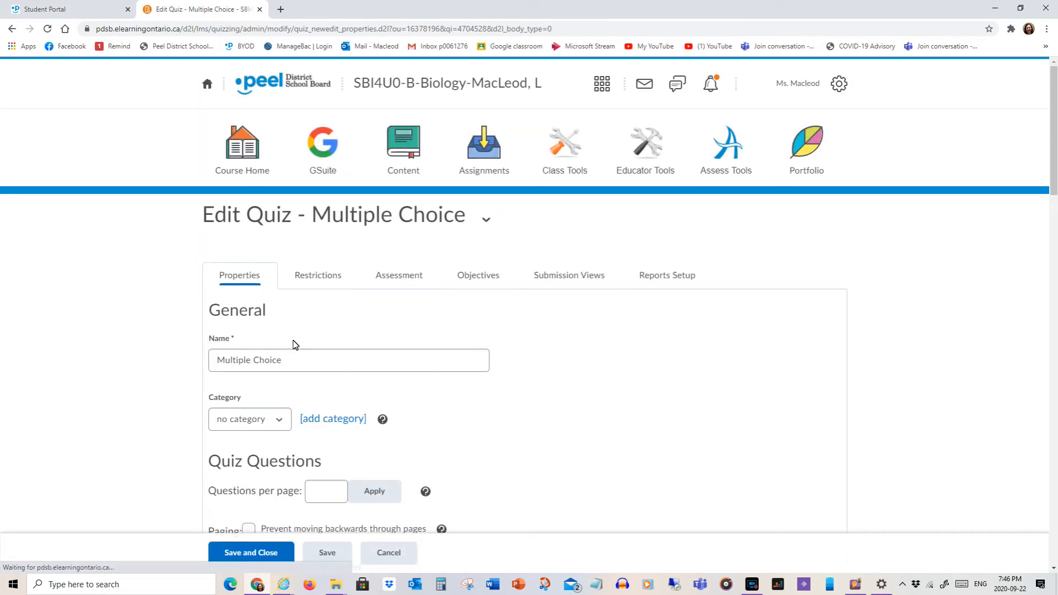
- Open the quiz's restrictions and turn off Hide from Users
{"action": "left_click", "coordinate": [318, 276]}
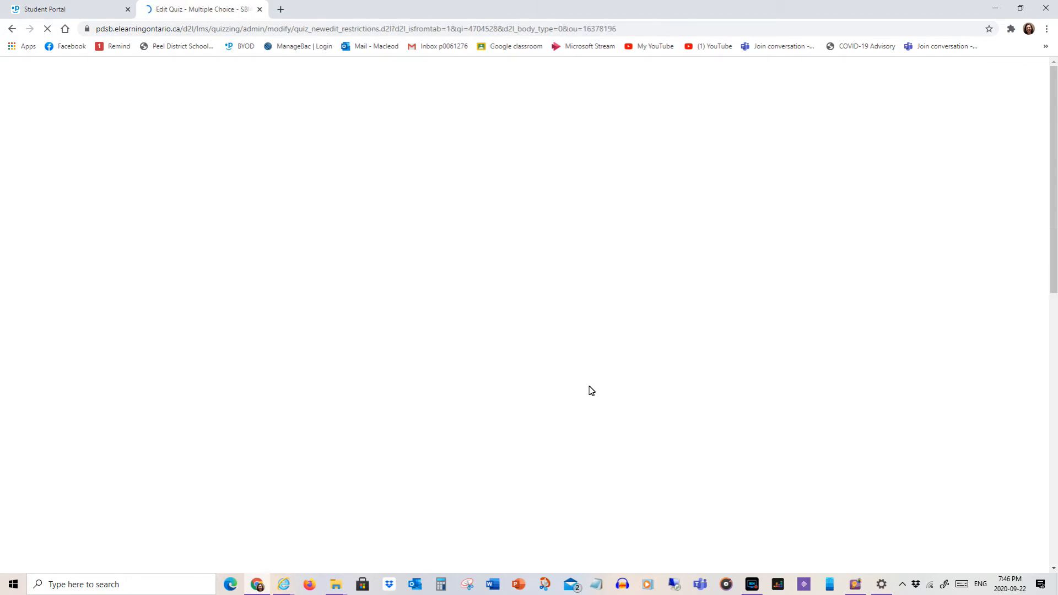
{"action": "scroll", "coordinate": [578, 333], "scroll_direction": "down", "scroll_amount": 1}
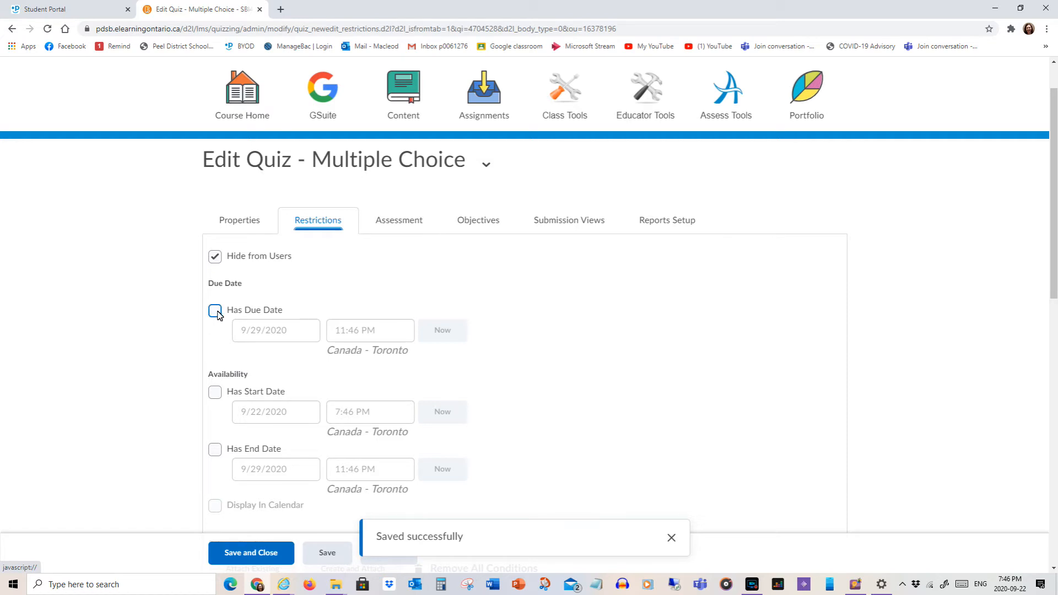
{"action": "left_click", "coordinate": [217, 258]}
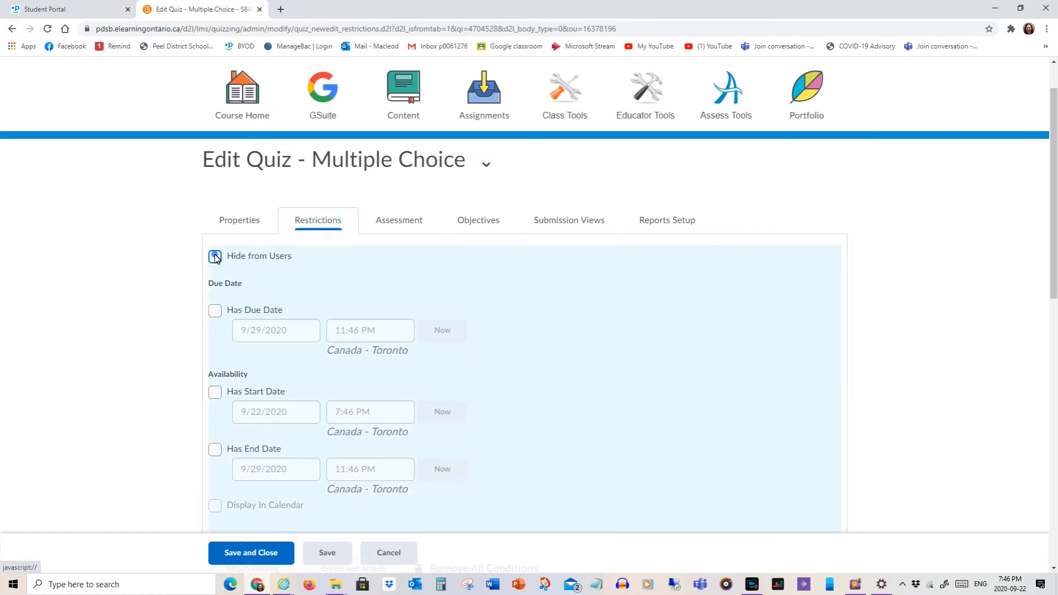
- Enable the quiz's availability start date of 9/22/2020 and set its start time to 8:00 PM
{"action": "scroll", "coordinate": [363, 267], "scroll_direction": "down", "scroll_amount": 3}
{"action": "left_click", "coordinate": [217, 229]}
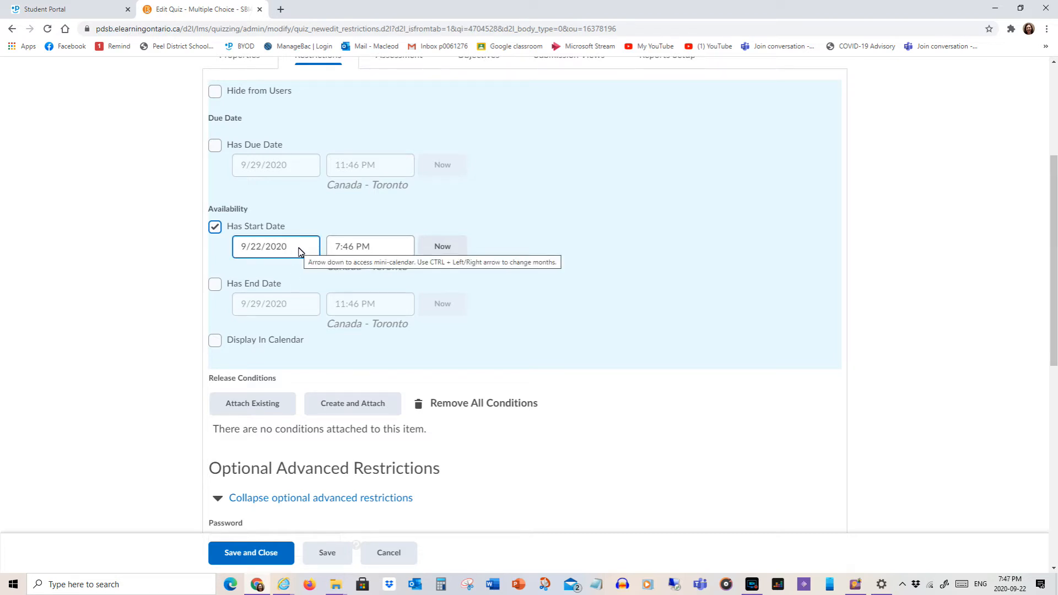
{"action": "left_click", "coordinate": [384, 247]}
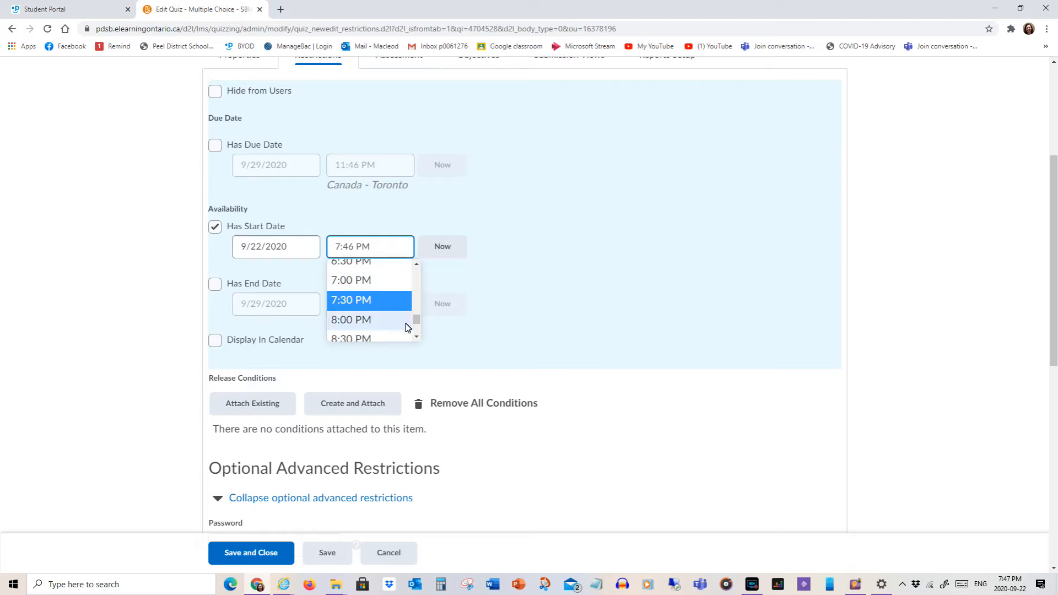
{"action": "left_click", "coordinate": [370, 320]}
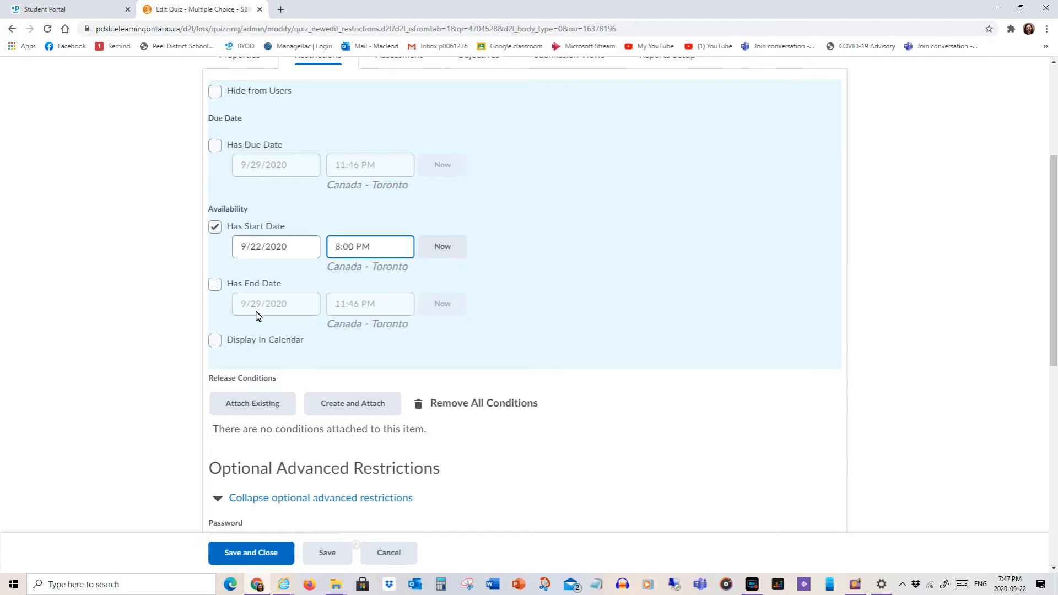
- Enable the quiz's availability end date of 9/22/2020 at 8:30 PM and display it in the calendar
{"action": "left_click", "coordinate": [215, 285]}
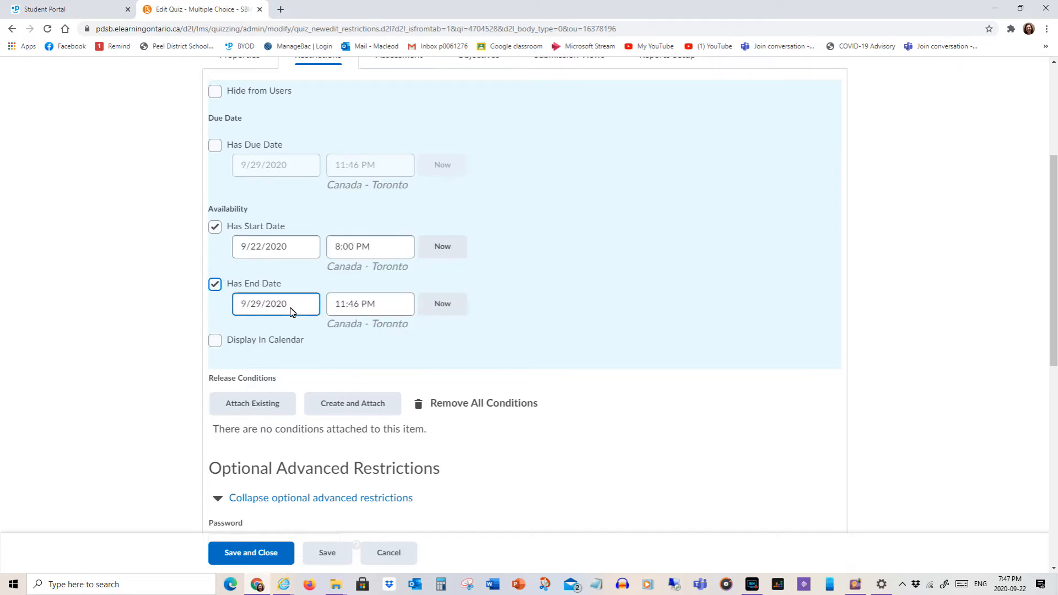
{"action": "left_click", "coordinate": [295, 305]}
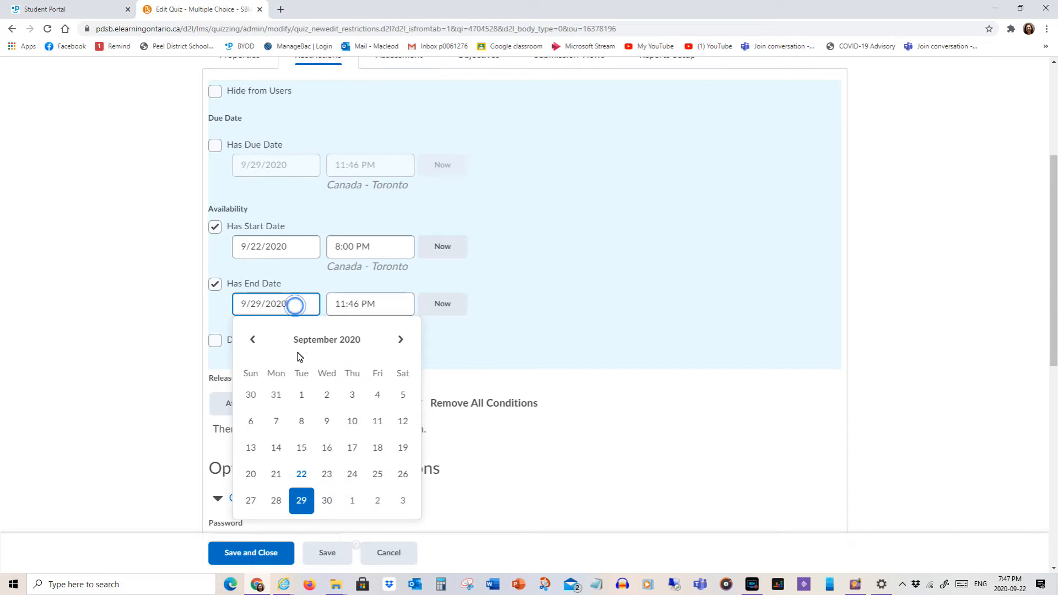
{"action": "left_click", "coordinate": [302, 474]}
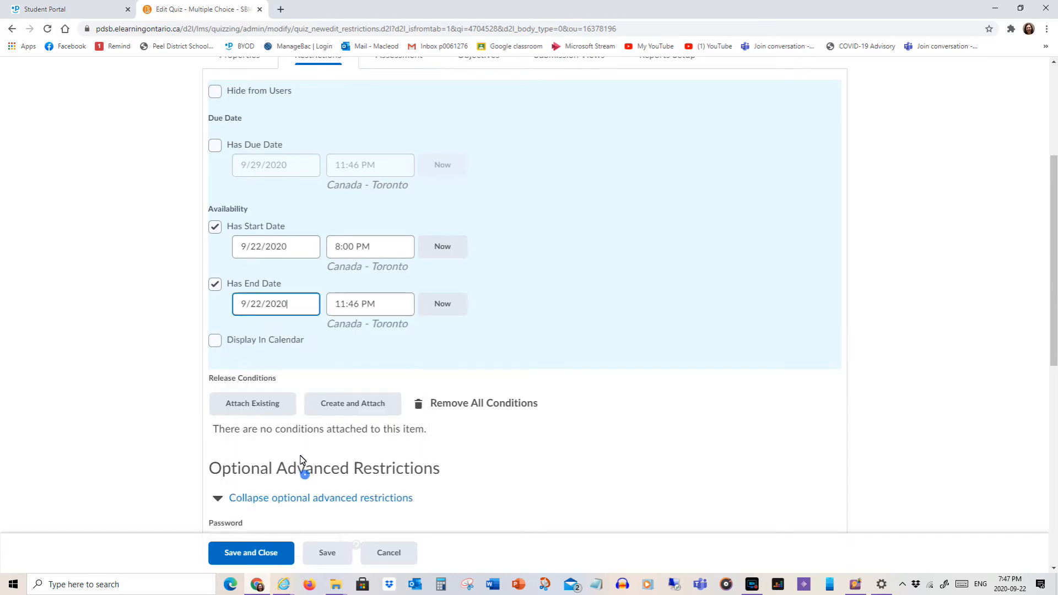
{"action": "left_click", "coordinate": [397, 304]}
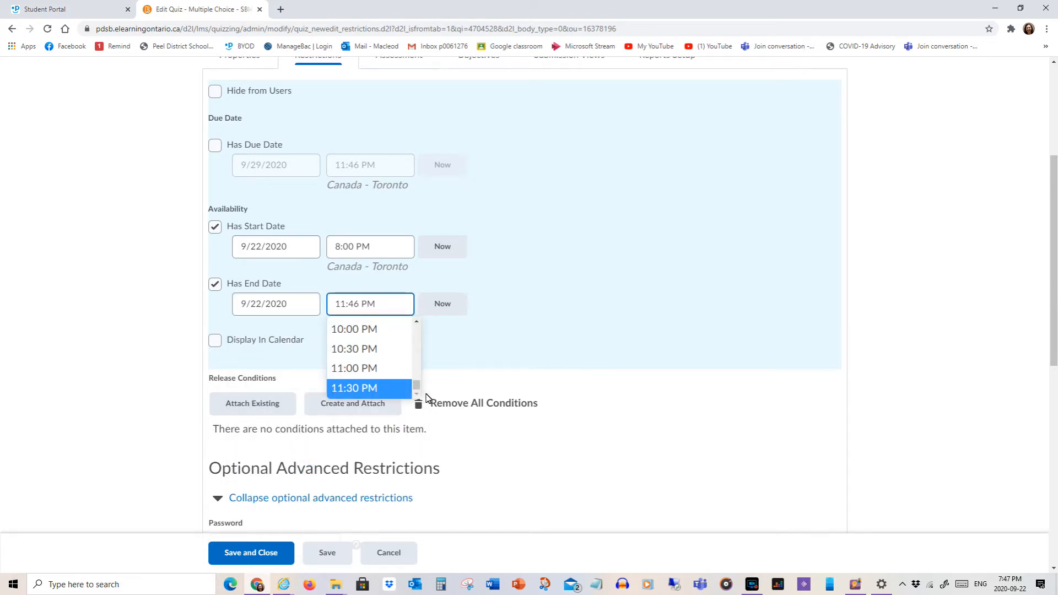
{"action": "left_click", "coordinate": [417, 324]}
{"action": "left_click", "coordinate": [417, 325]}
{"action": "left_click", "coordinate": [417, 324]}
{"action": "left_click", "coordinate": [355, 361]}
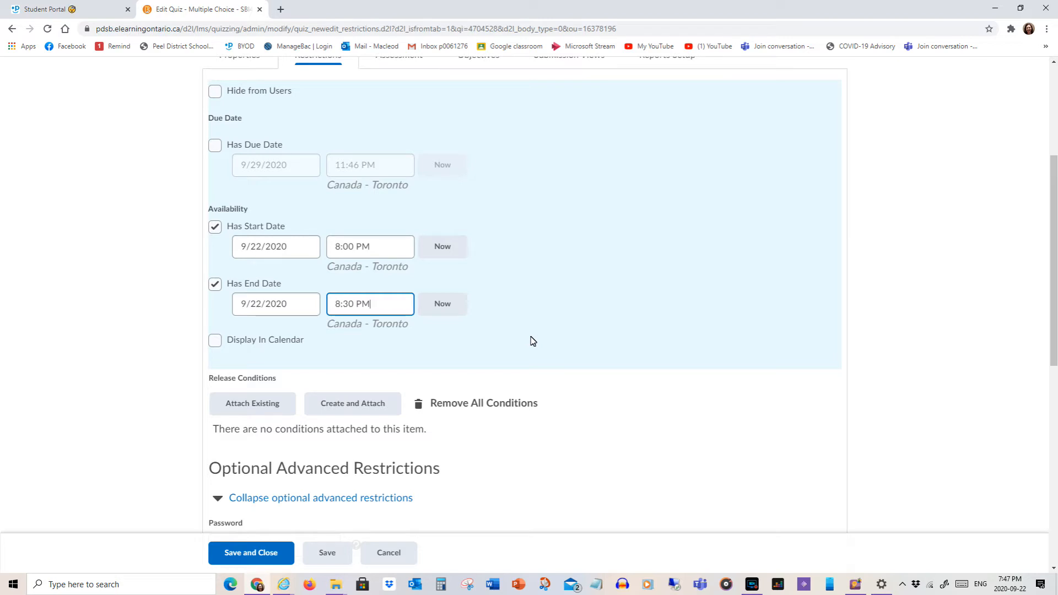
{"action": "left_click", "coordinate": [215, 342]}
- Switch the quiz's timing to an enforced time limit of 30 minutes
{"action": "scroll", "coordinate": [592, 289], "scroll_direction": "down", "scroll_amount": 5}
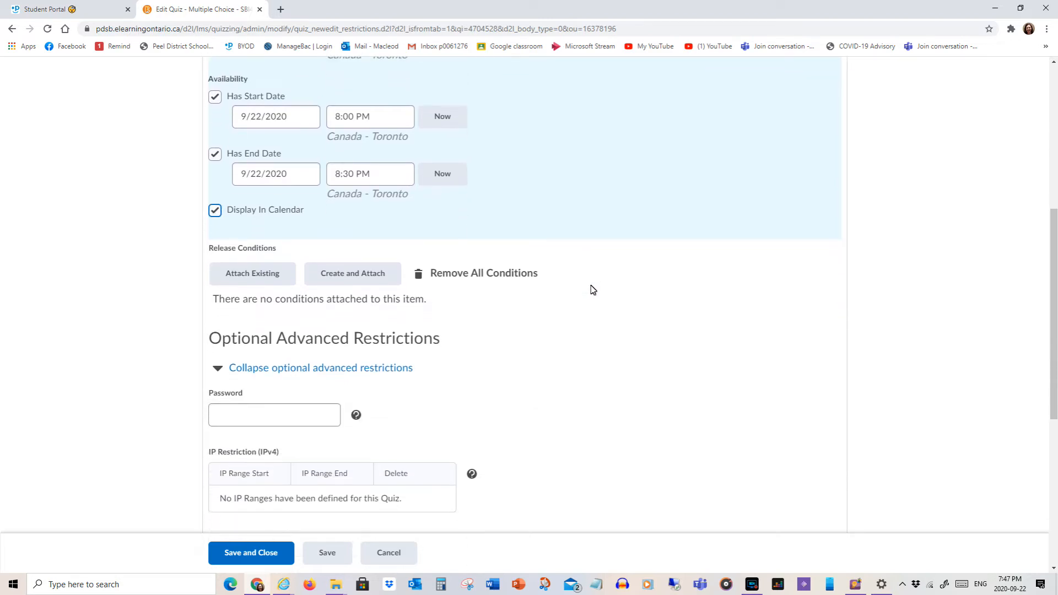
{"action": "scroll", "coordinate": [592, 289], "scroll_direction": "down", "scroll_amount": 2}
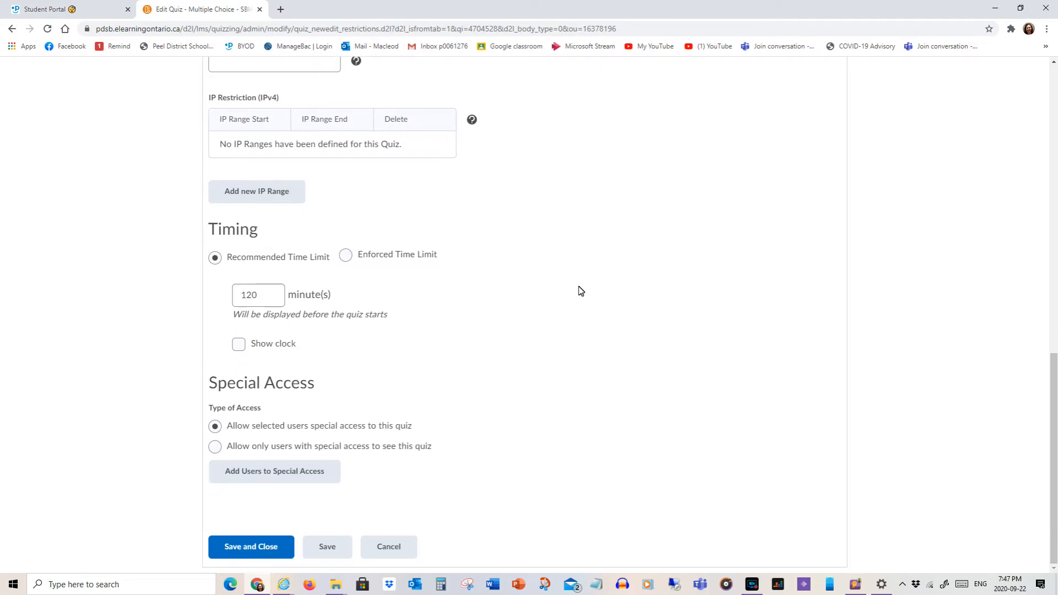
{"action": "left_click", "coordinate": [345, 258]}
{"action": "left_click", "coordinate": [269, 319]}
{"action": "left_click_drag", "start_coordinate": [268, 316], "coordinate": [230, 322]}
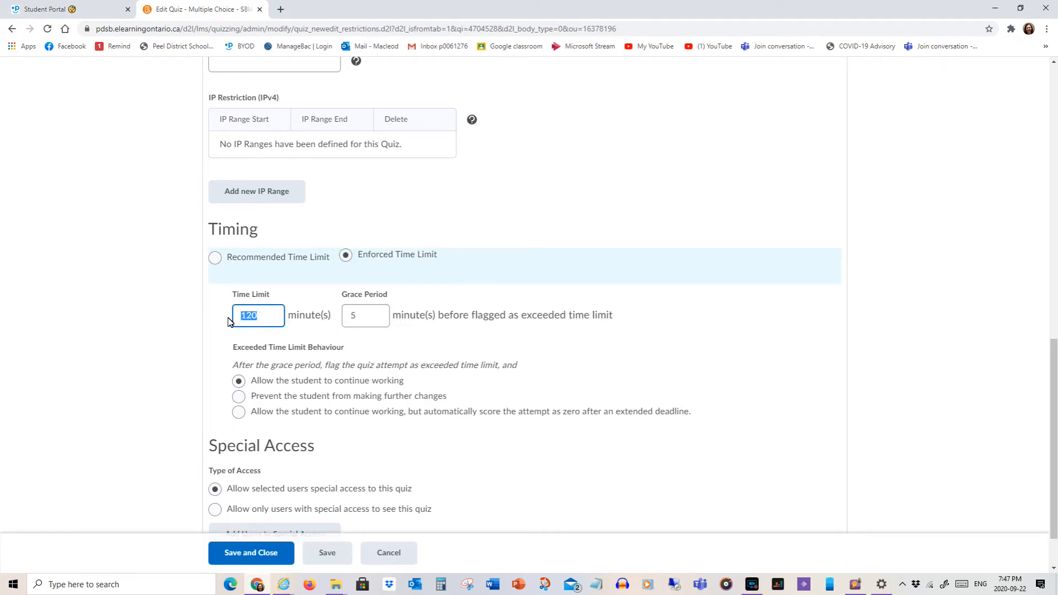
{"action": "type", "text": "36"}
{"action": "left_click", "coordinate": [360, 318]}
- Set the exceeded time limit behaviour to "Prevent the student from making further changes" and save the quiz
{"action": "scroll", "coordinate": [516, 314], "scroll_direction": "down", "scroll_amount": 1}
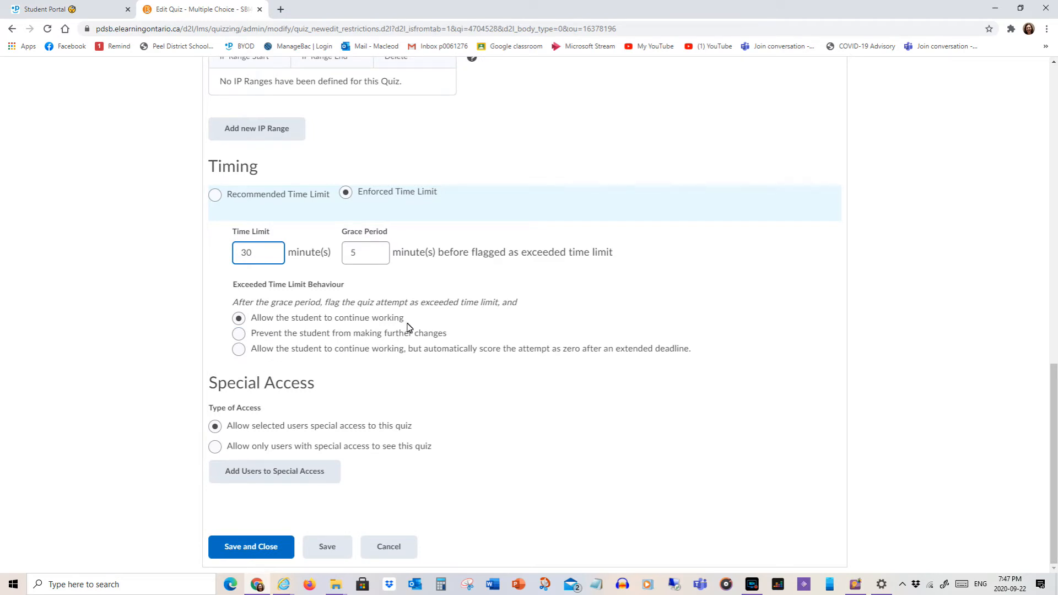
{"action": "left_click", "coordinate": [240, 335]}
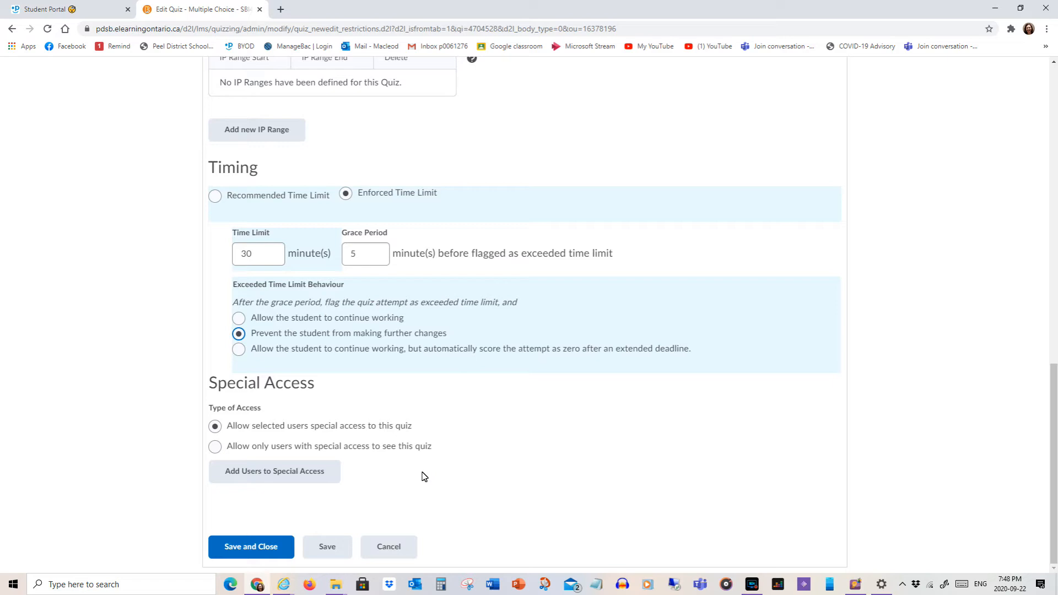
{"action": "left_click", "coordinate": [327, 549]}
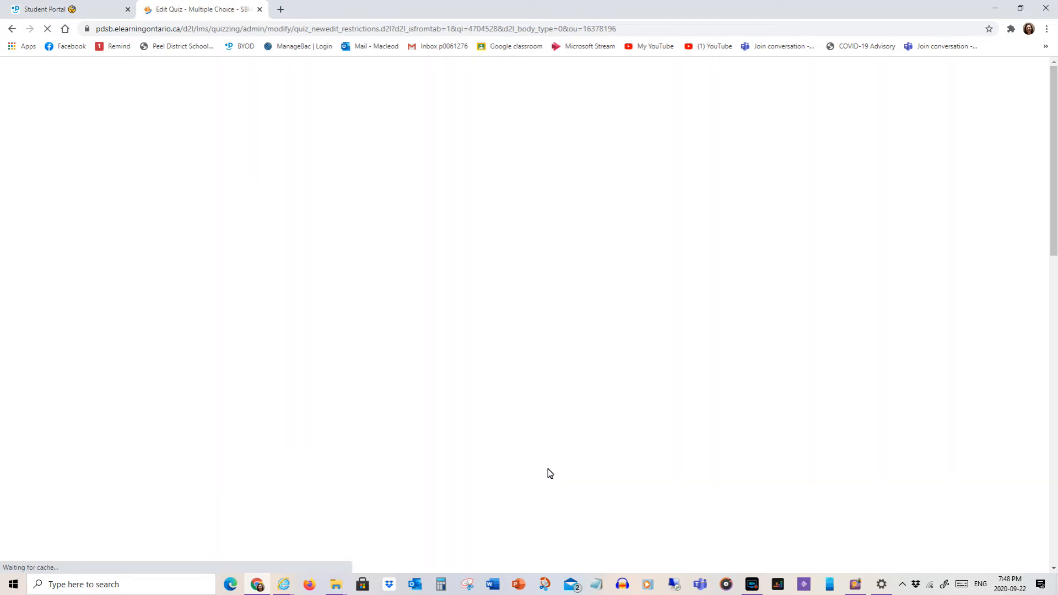
- Start adding users to special access for the Multiple Choice quiz
{"action": "scroll", "coordinate": [550, 473], "scroll_direction": "down", "scroll_amount": 13}
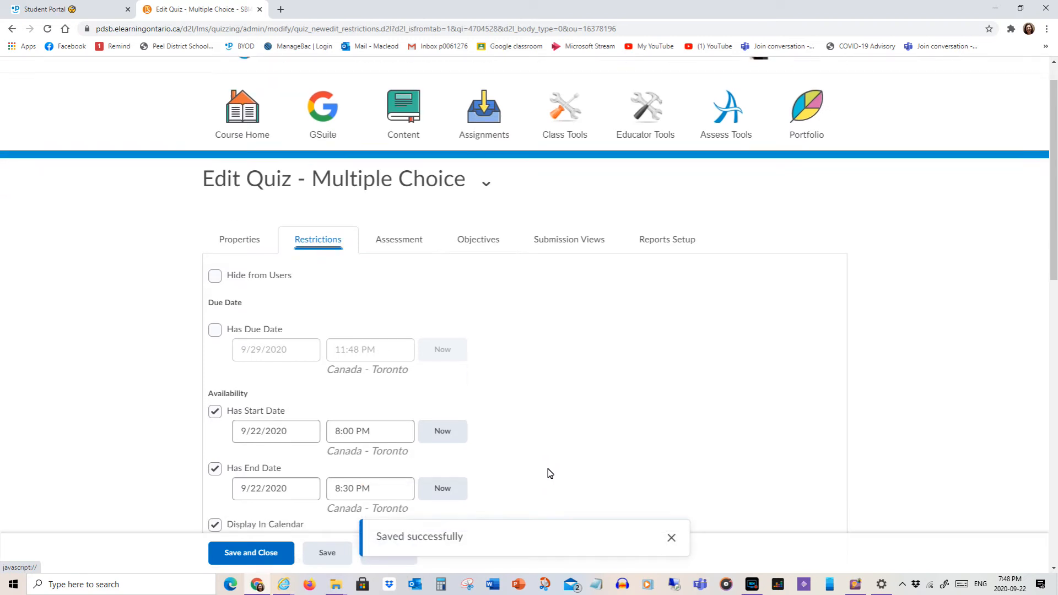
{"action": "scroll", "coordinate": [550, 473], "scroll_direction": "down", "scroll_amount": 2}
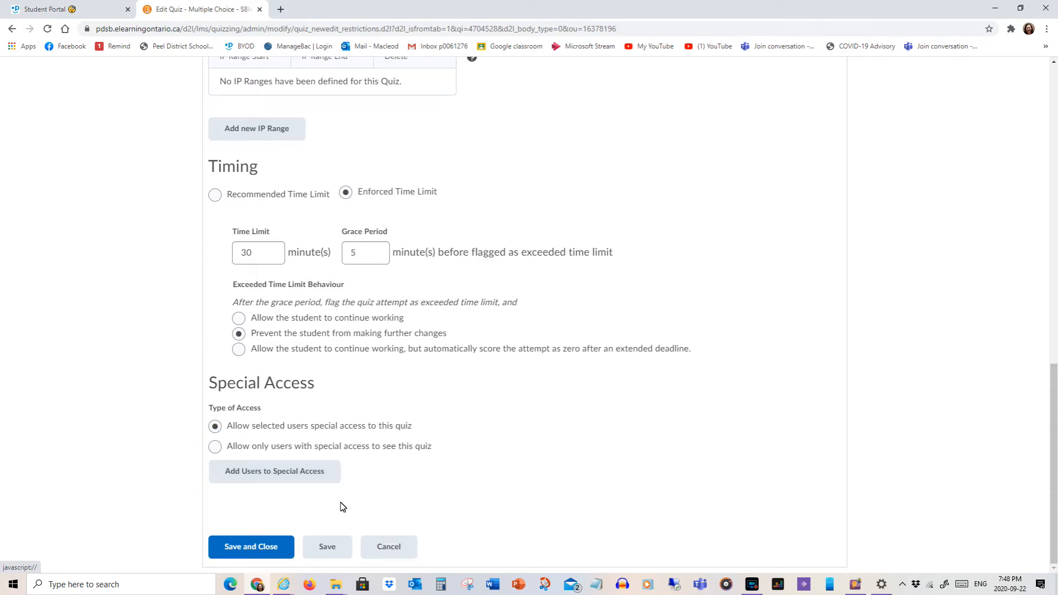
{"action": "left_click", "coordinate": [274, 475]}
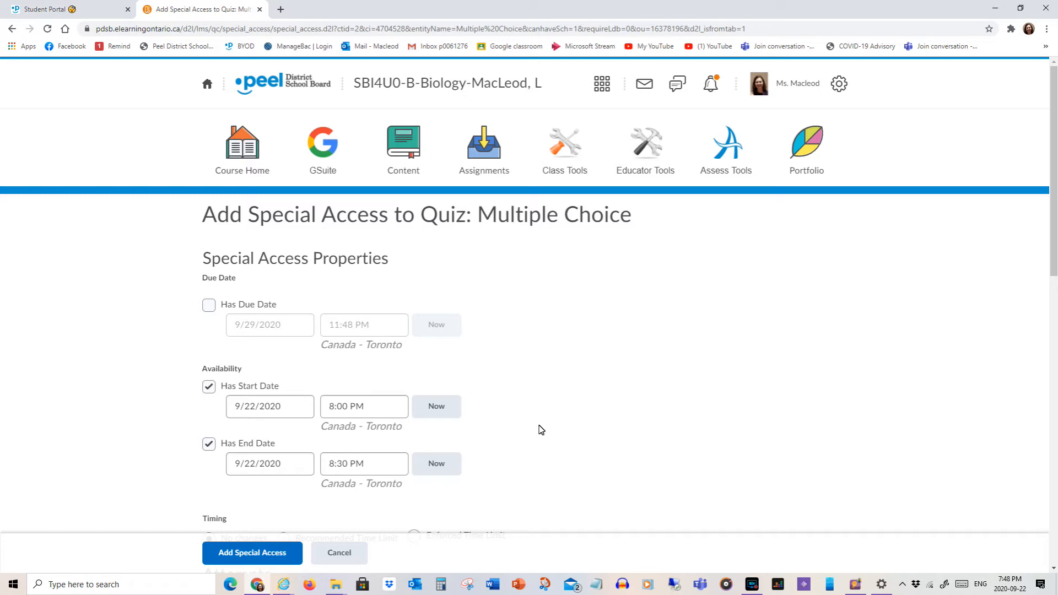
- Set an enforced time limit of 60 minutes in the special access properties
{"action": "scroll", "coordinate": [541, 430], "scroll_direction": "down", "scroll_amount": 3}
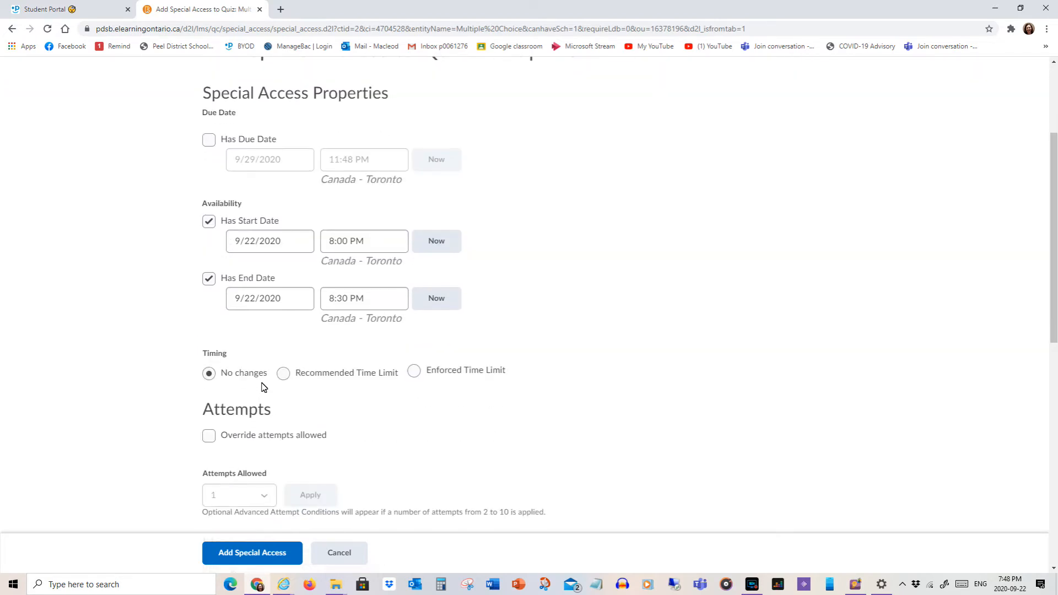
{"action": "left_click", "coordinate": [415, 373]}
{"action": "left_click", "coordinate": [243, 436]}
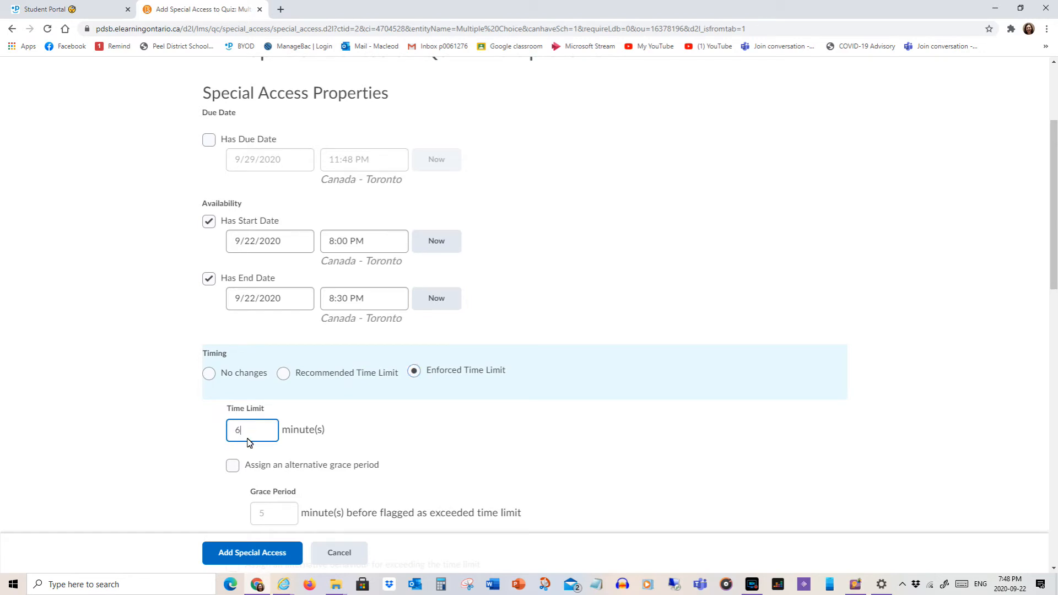
- Examine the special access options for grace period, exceeded time behaviour and attempts, and the list of users
{"action": "scroll", "coordinate": [442, 452], "scroll_direction": "down", "scroll_amount": 2}
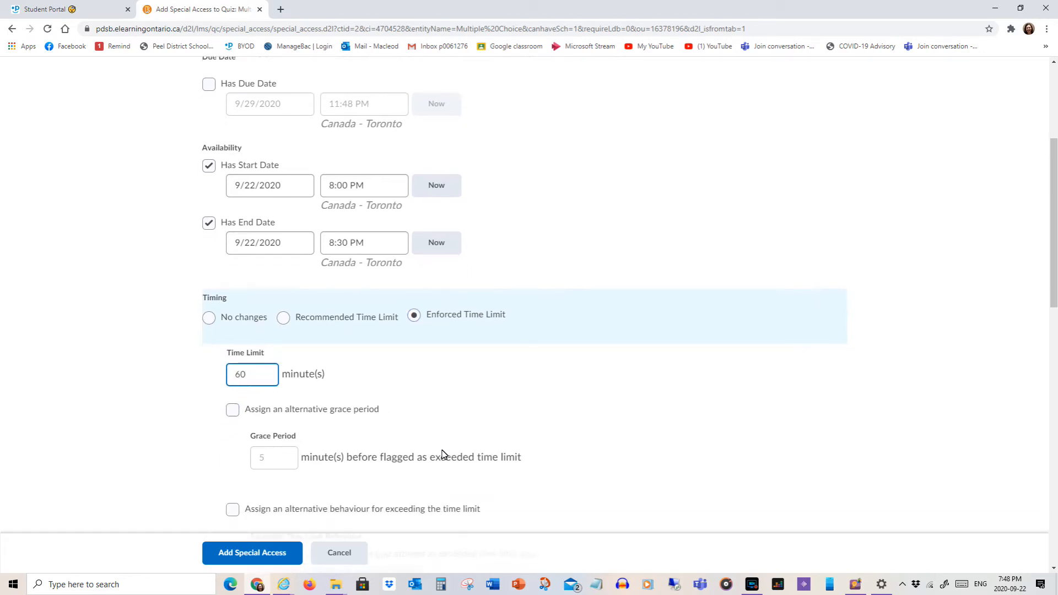
{"action": "scroll", "coordinate": [513, 438], "scroll_direction": "down", "scroll_amount": 2}
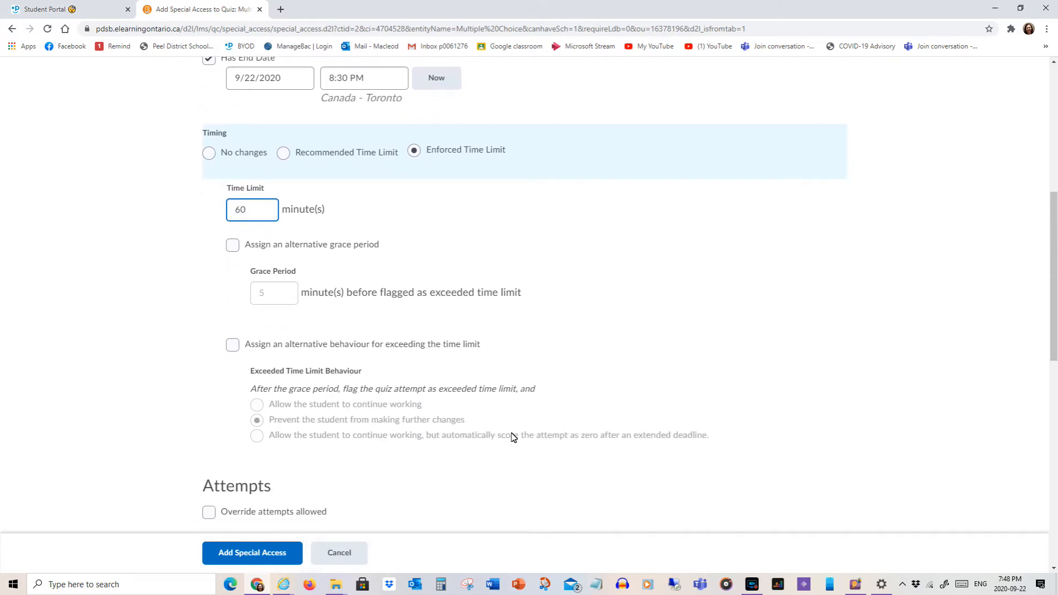
{"action": "scroll", "coordinate": [513, 437], "scroll_direction": "down", "scroll_amount": 5}
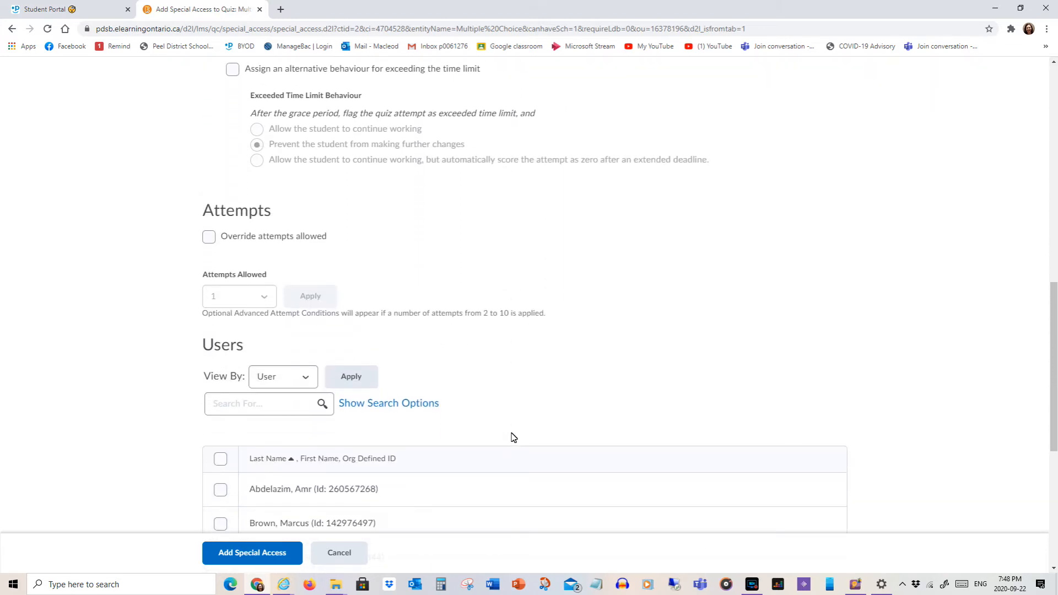
{"action": "scroll", "coordinate": [513, 437], "scroll_direction": "down", "scroll_amount": 4}
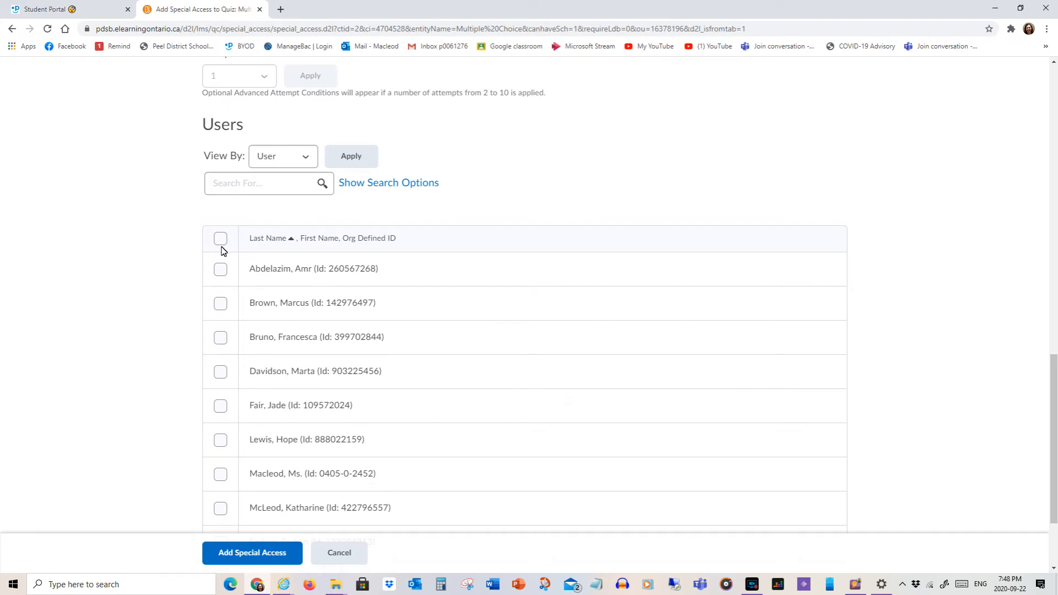
{"action": "scroll", "coordinate": [441, 320], "scroll_direction": "down", "scroll_amount": 2}
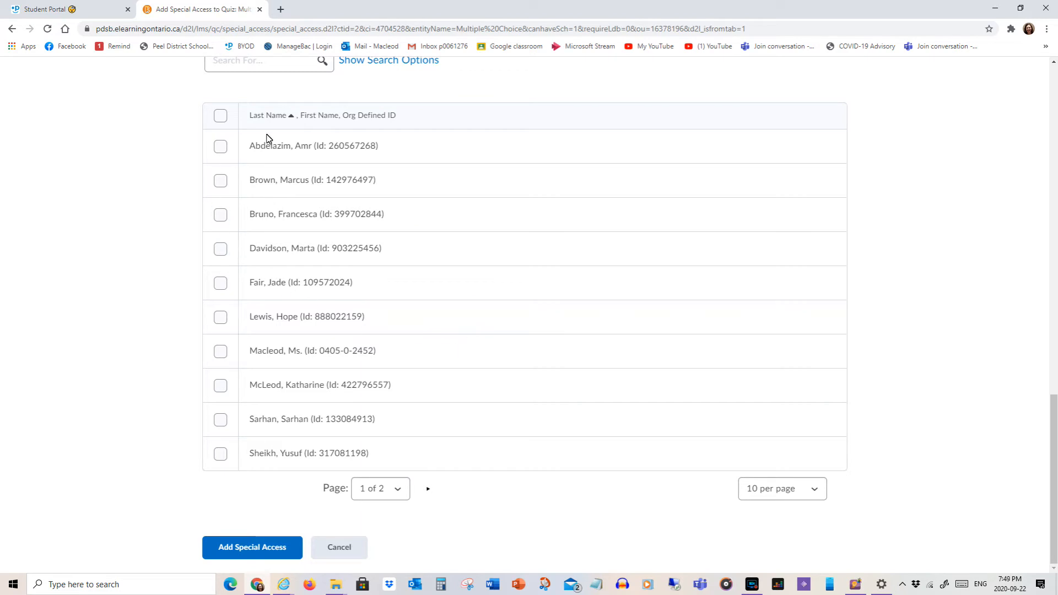
{"action": "scroll", "coordinate": [438, 146], "scroll_direction": "up", "scroll_amount": 4}
{"action": "scroll", "coordinate": [438, 146], "scroll_direction": "up", "scroll_amount": 10}
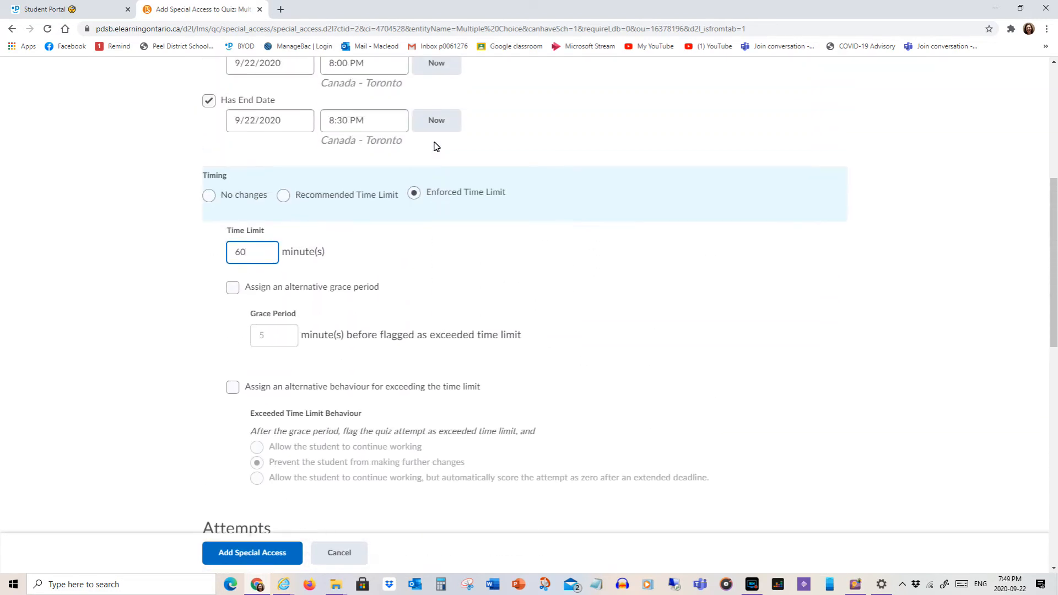
{"action": "scroll", "coordinate": [436, 146], "scroll_direction": "down", "scroll_amount": 2}
{"action": "scroll", "coordinate": [436, 147], "scroll_direction": "down", "scroll_amount": 15}
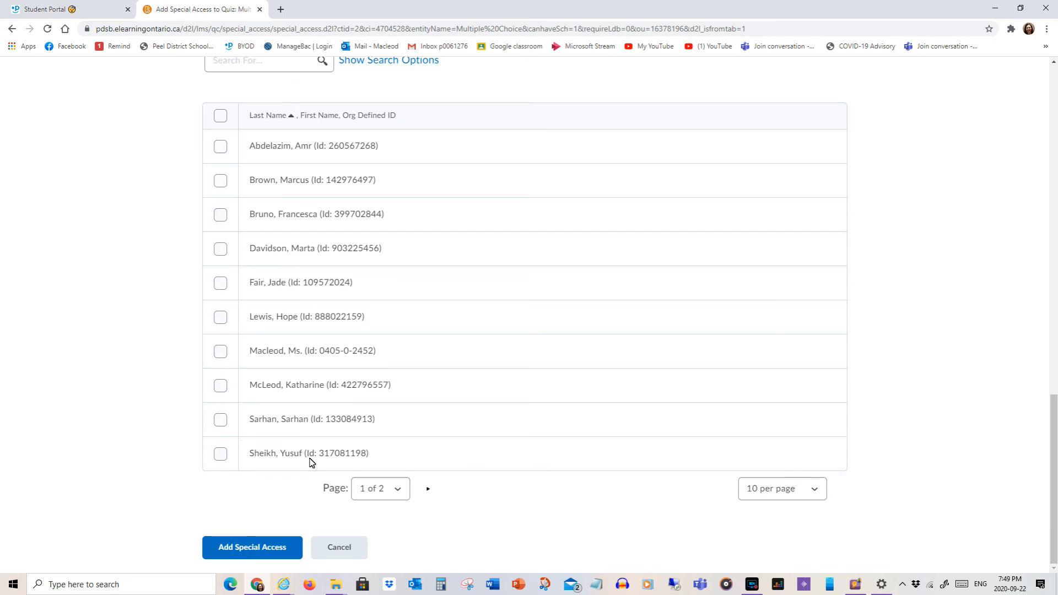
- Show 50 users per page in the special access user list
{"action": "left_click", "coordinate": [406, 490]}
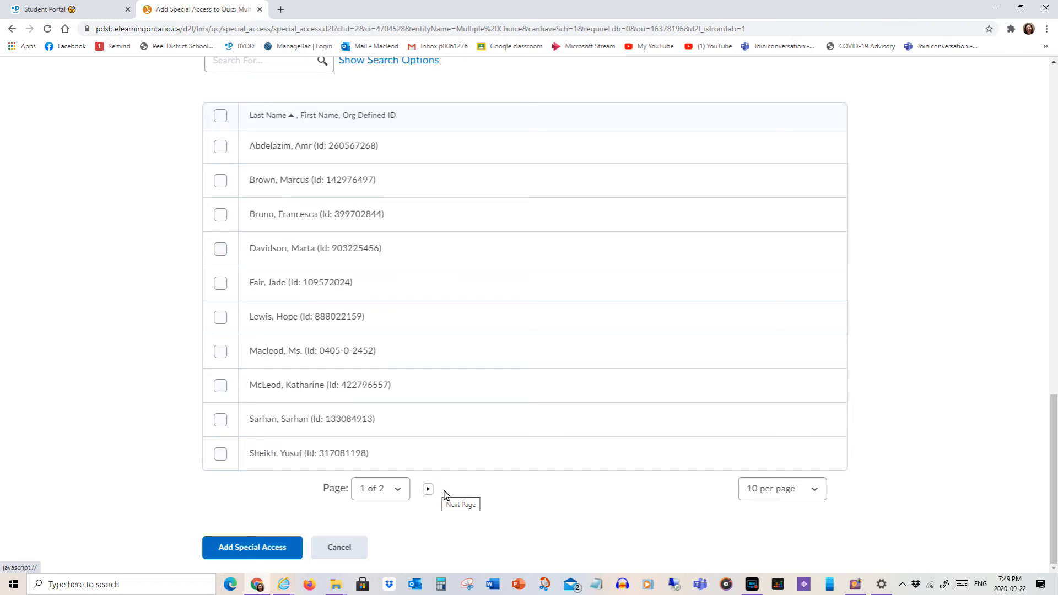
{"action": "left_click", "coordinate": [816, 491]}
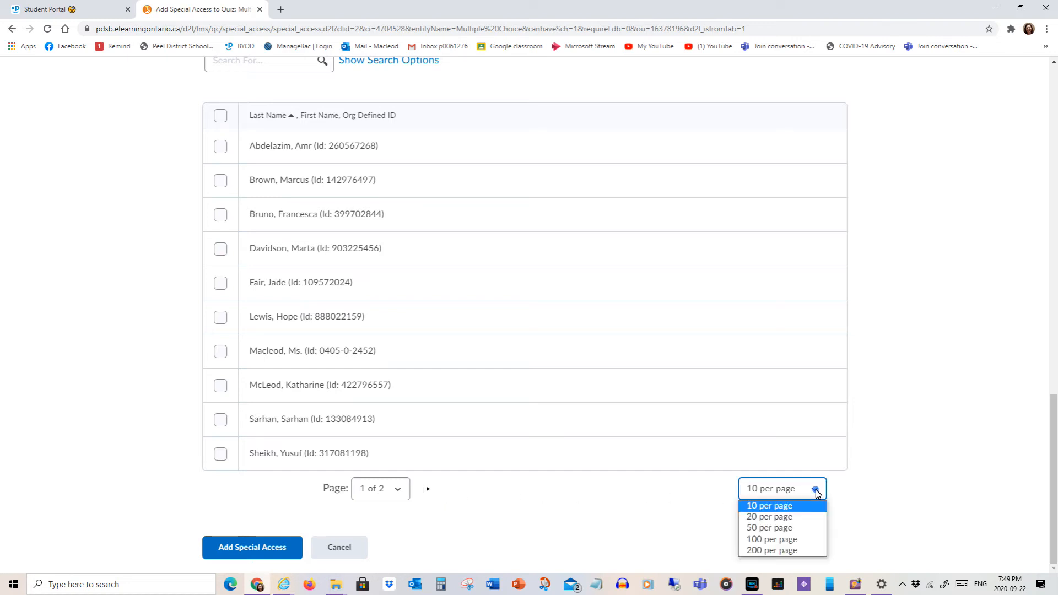
{"action": "left_click", "coordinate": [788, 527]}
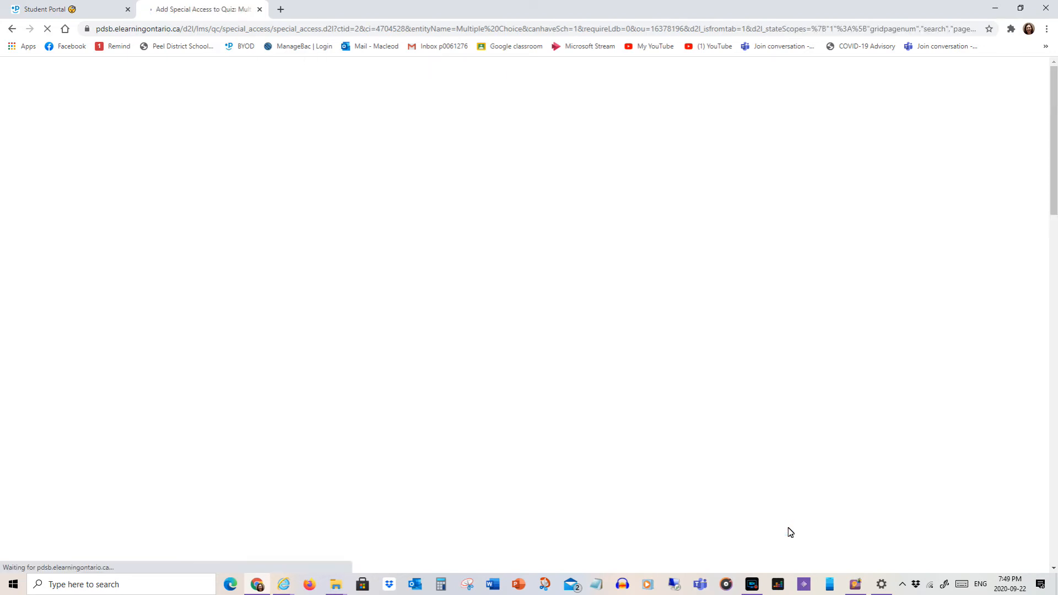
- Choose an enforced time limit again for the special access and set it to 60 minutes
{"action": "scroll", "coordinate": [539, 342], "scroll_direction": "down", "scroll_amount": 1}
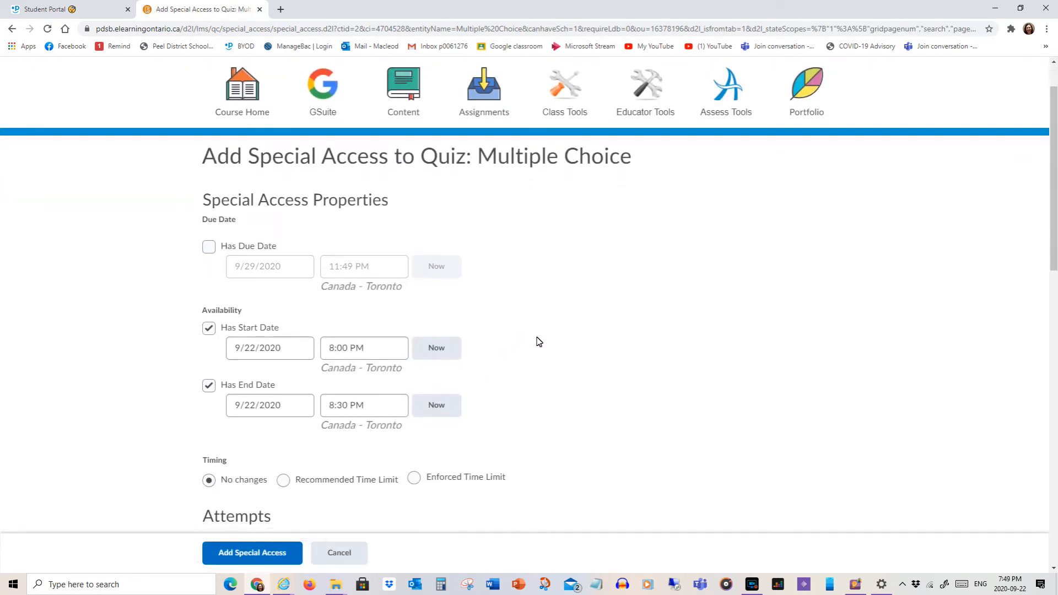
{"action": "scroll", "coordinate": [539, 341], "scroll_direction": "down", "scroll_amount": 3}
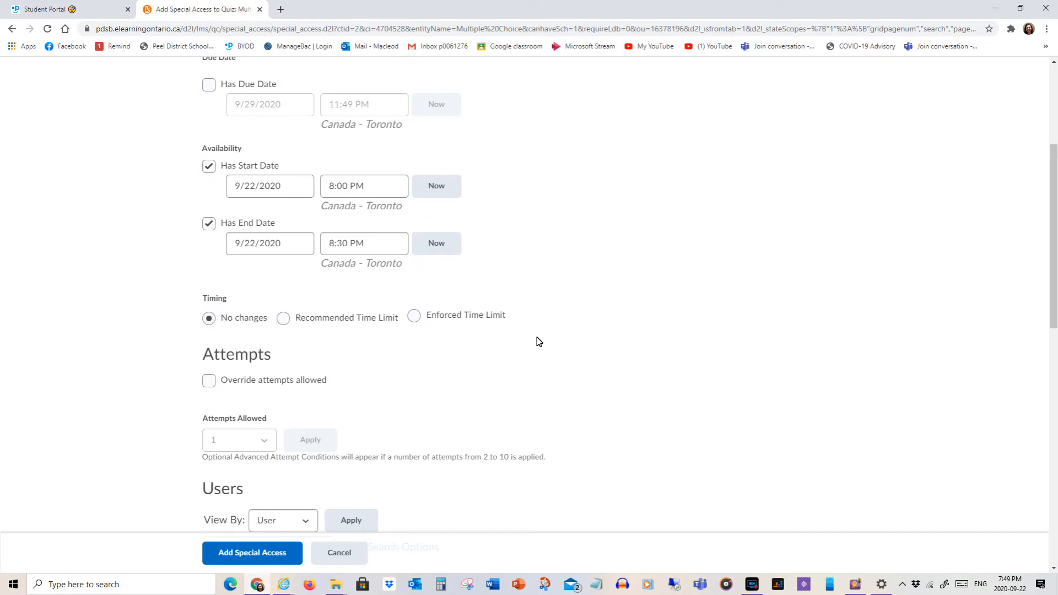
{"action": "scroll", "coordinate": [539, 342], "scroll_direction": "down", "scroll_amount": 1}
{"action": "scroll", "coordinate": [539, 342], "scroll_direction": "down", "scroll_amount": 2}
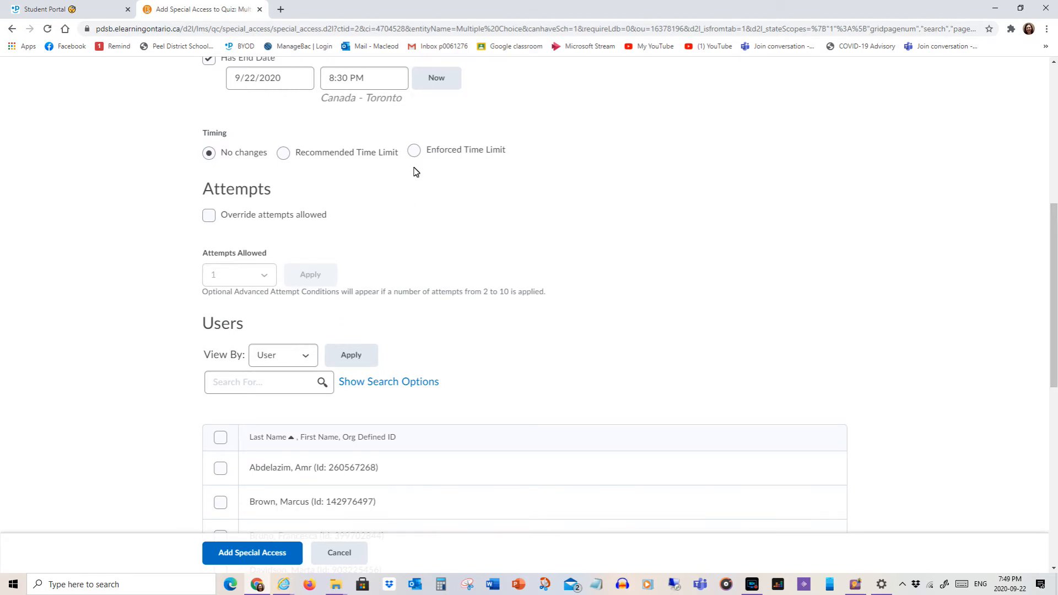
{"action": "scroll", "coordinate": [428, 215], "scroll_direction": "up", "scroll_amount": 4}
{"action": "scroll", "coordinate": [430, 215], "scroll_direction": "down", "scroll_amount": 2}
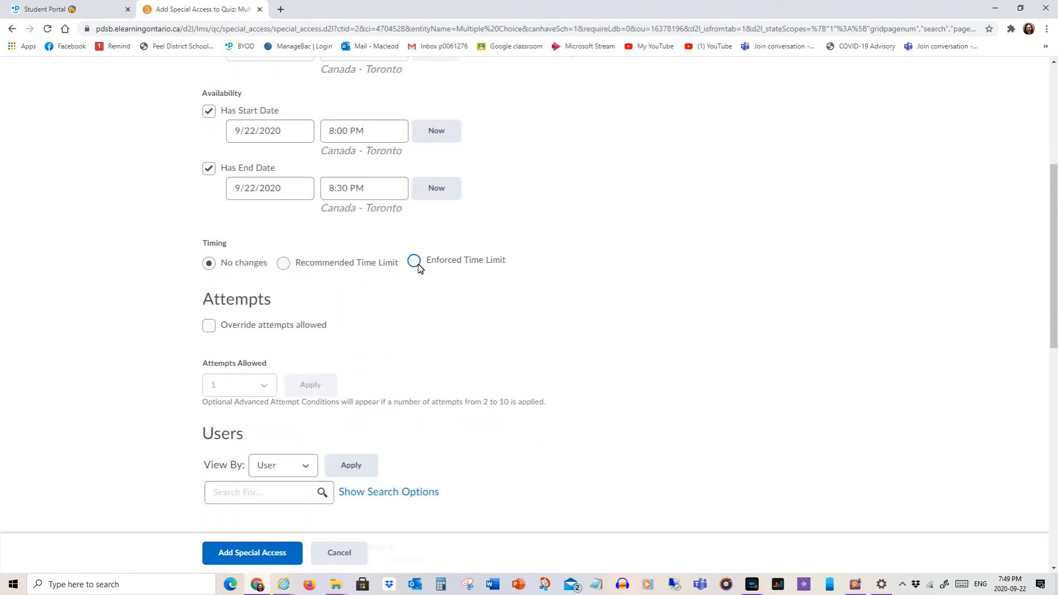
{"action": "left_click", "coordinate": [414, 260]}
{"action": "left_click", "coordinate": [259, 329]}
{"action": "key", "text": "BackSpace"}
{"action": "key", "text": "BackSpace"}
{"action": "type", "text": "60"}
- Select the second and fourth students in the user list and grant them the special access
{"action": "scroll", "coordinate": [524, 375], "scroll_direction": "down", "scroll_amount": 9}
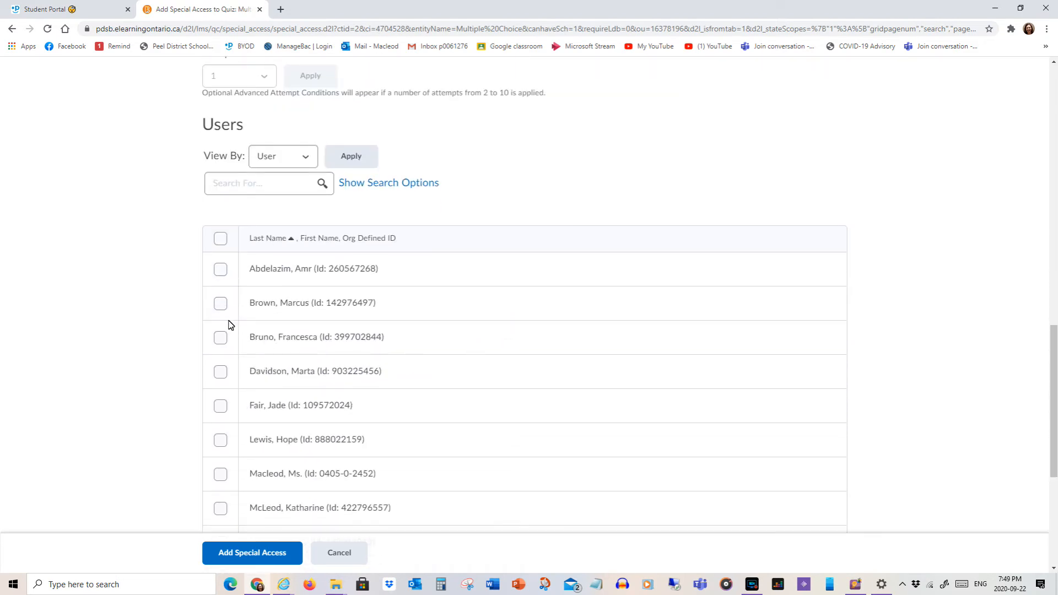
{"action": "left_click", "coordinate": [220, 304]}
{"action": "left_click", "coordinate": [220, 372]}
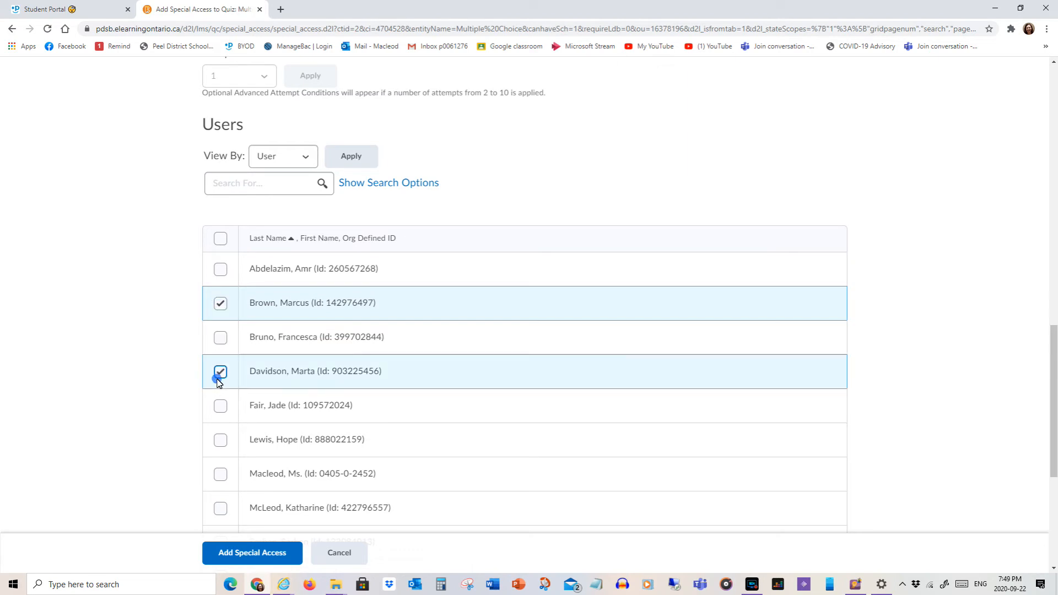
{"action": "scroll", "coordinate": [348, 422], "scroll_direction": "down", "scroll_amount": 3}
{"action": "scroll", "coordinate": [347, 422], "scroll_direction": "down", "scroll_amount": 3}
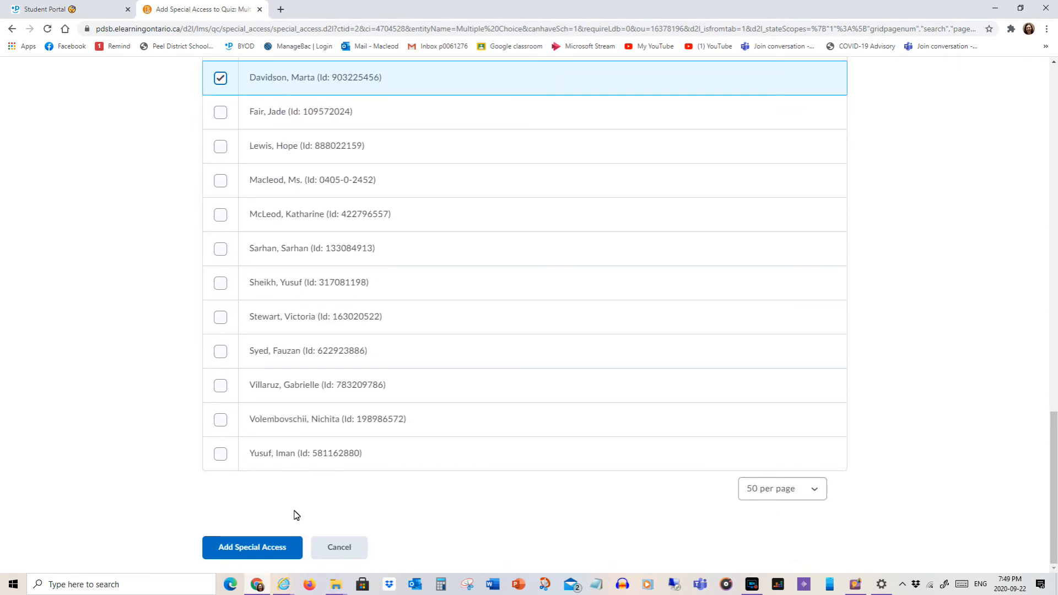
{"action": "left_click", "coordinate": [242, 547]}
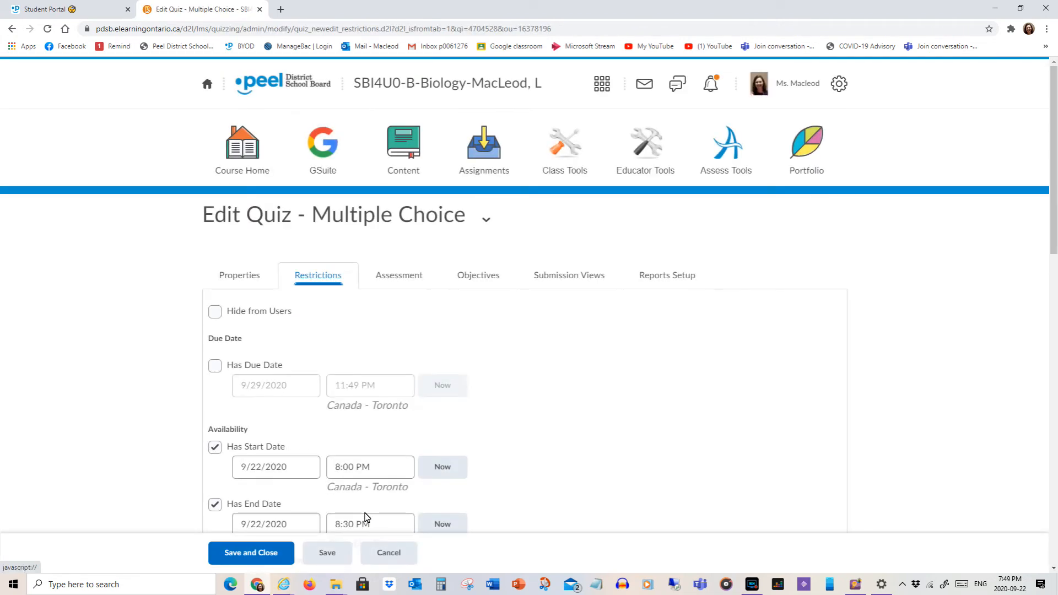
- Review the quiz restrictions, and in the assessment settings allow attempts to be set as graded immediately upon completion
{"action": "scroll", "coordinate": [518, 432], "scroll_direction": "down", "scroll_amount": 2}
{"action": "scroll", "coordinate": [518, 433], "scroll_direction": "down", "scroll_amount": 8}
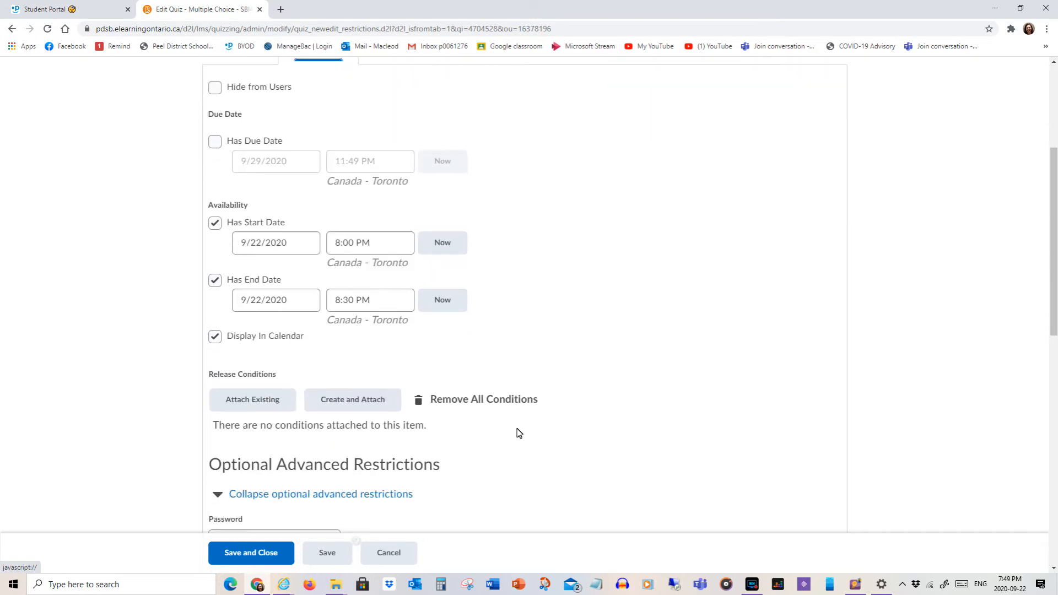
{"action": "scroll", "coordinate": [518, 432], "scroll_direction": "down", "scroll_amount": 6}
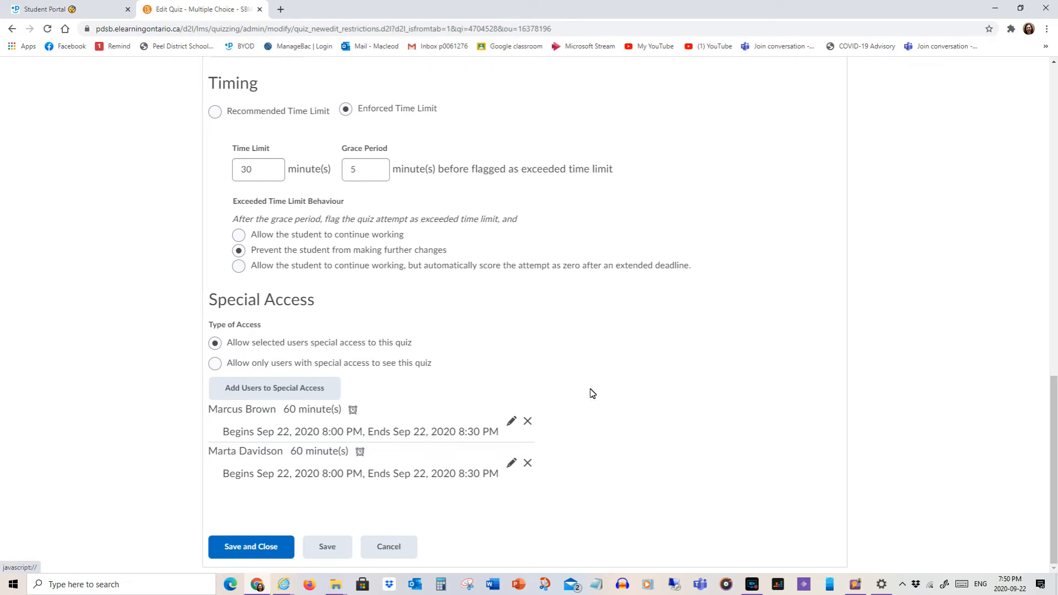
{"action": "scroll", "coordinate": [590, 394], "scroll_direction": "up", "scroll_amount": 15}
{"action": "scroll", "coordinate": [592, 393], "scroll_direction": "up", "scroll_amount": 2}
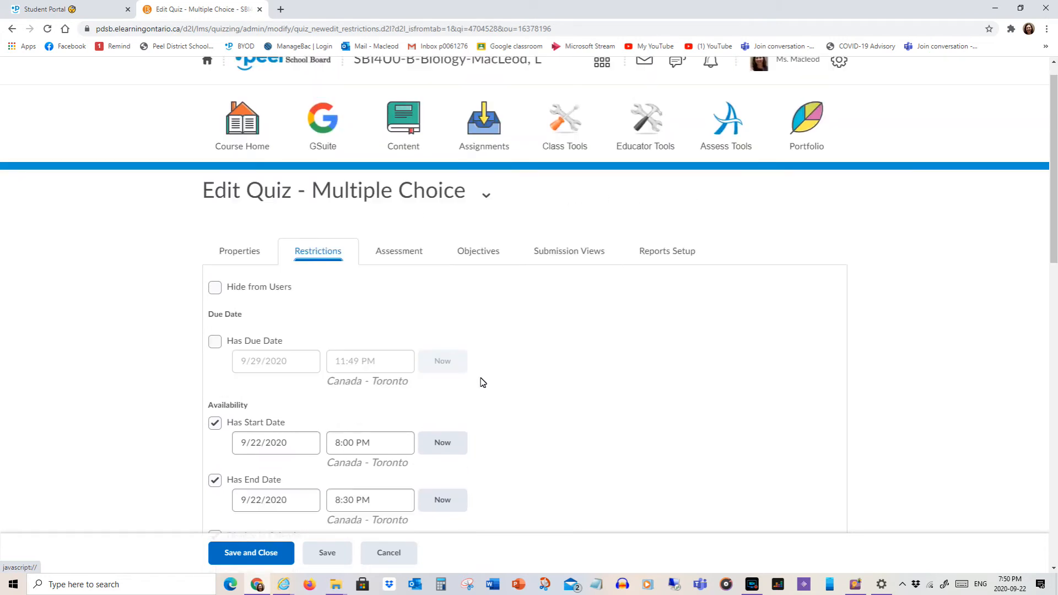
{"action": "left_click", "coordinate": [400, 251]}
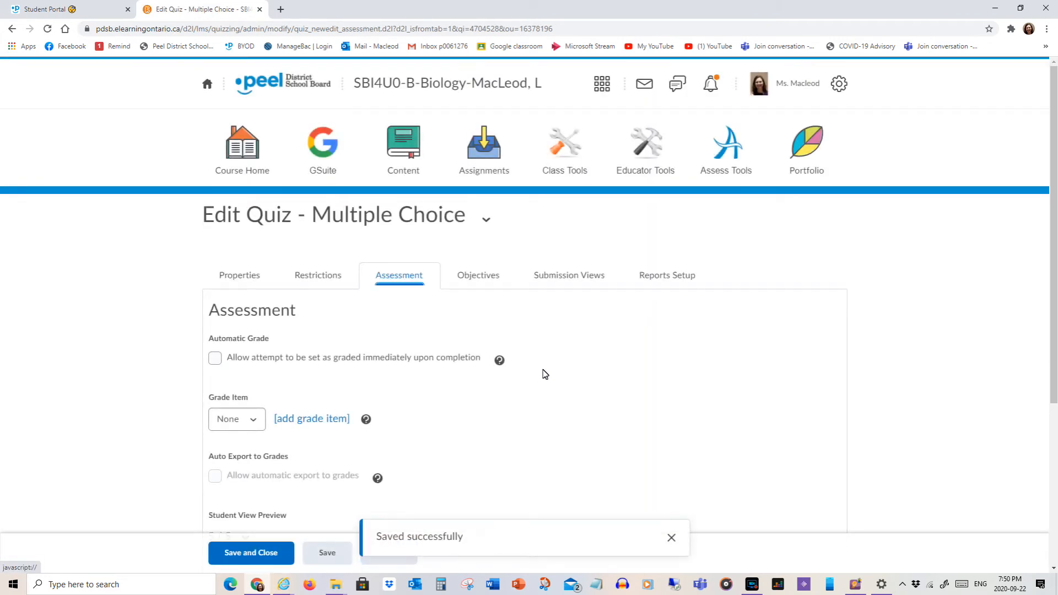
{"action": "scroll", "coordinate": [445, 394], "scroll_direction": "down", "scroll_amount": 1}
{"action": "scroll", "coordinate": [445, 394], "scroll_direction": "down", "scroll_amount": 1}
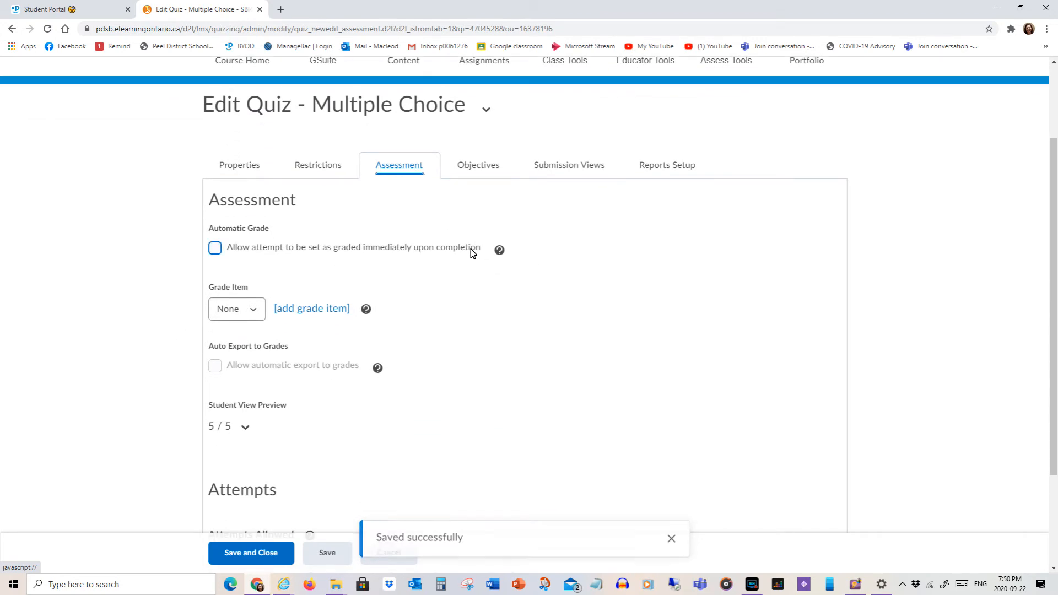
{"action": "left_click", "coordinate": [215, 248]}
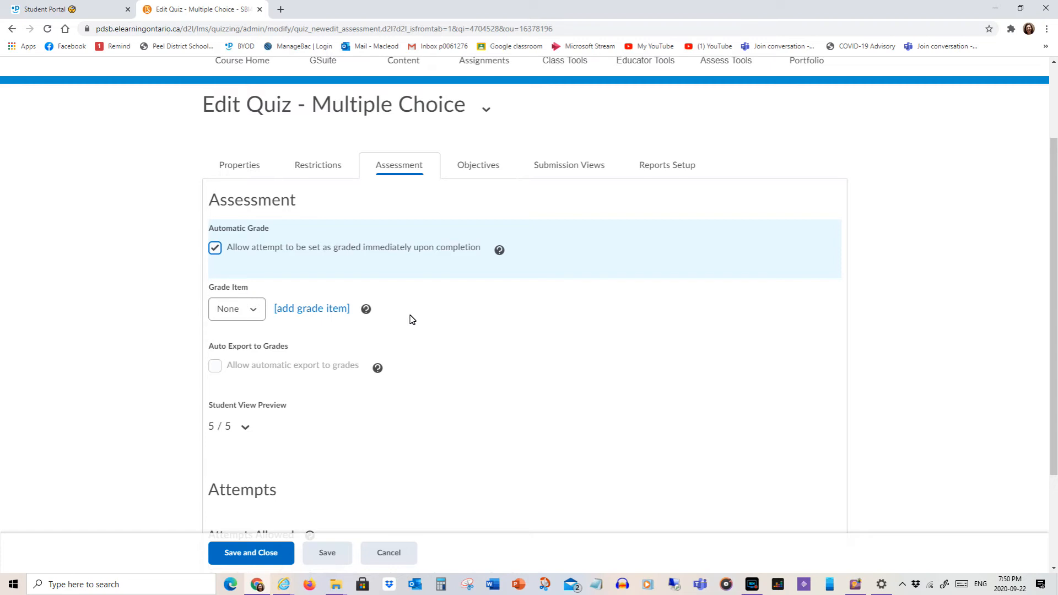
- Try to allow automatic export to grades, and save the quiz's assessment settings
{"action": "scroll", "coordinate": [408, 325], "scroll_direction": "down", "scroll_amount": 1}
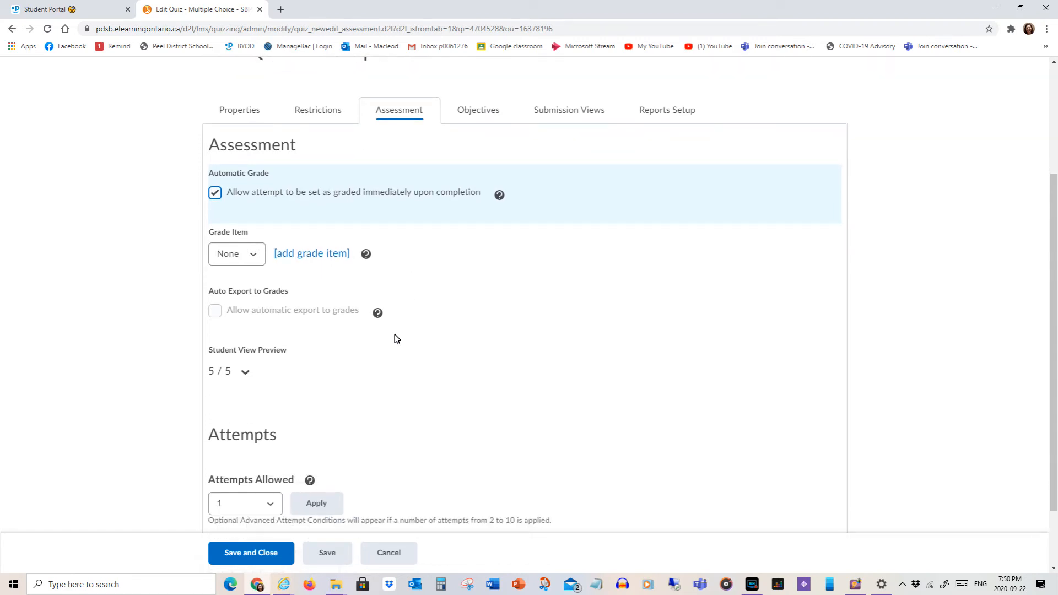
{"action": "left_click", "coordinate": [211, 313]}
{"action": "scroll", "coordinate": [341, 362], "scroll_direction": "down", "scroll_amount": 2}
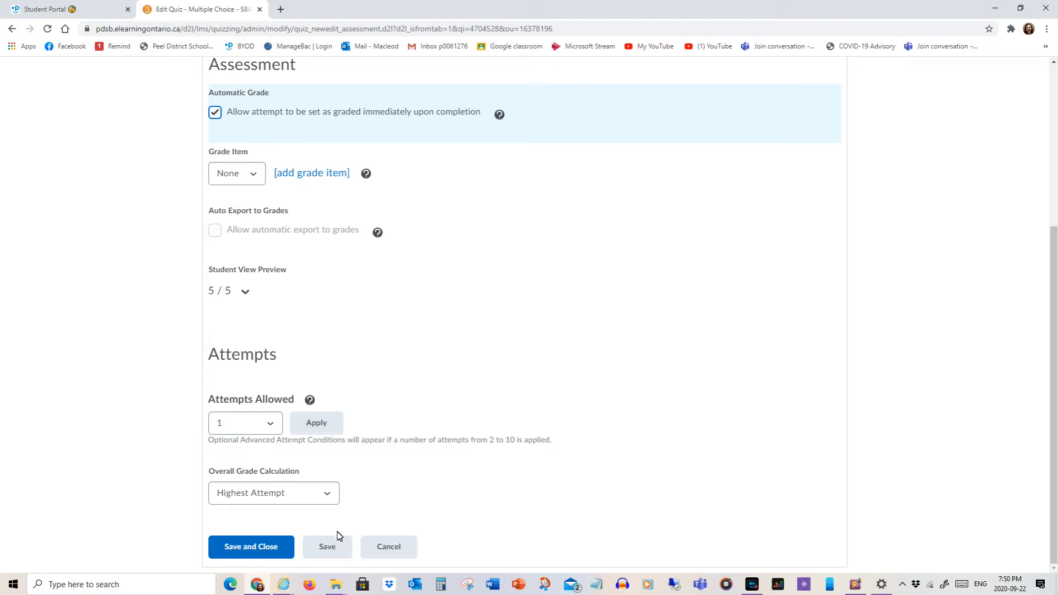
{"action": "left_click", "coordinate": [328, 548]}
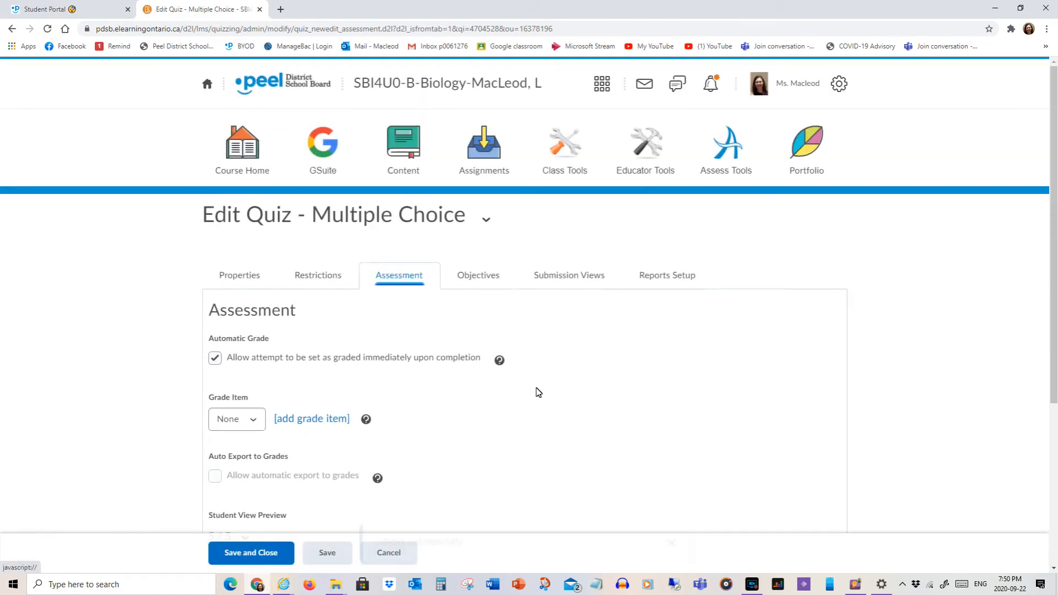
- Set the quiz's default submission view to show questions, limited to those answered incorrectly
{"action": "left_click", "coordinate": [589, 275]}
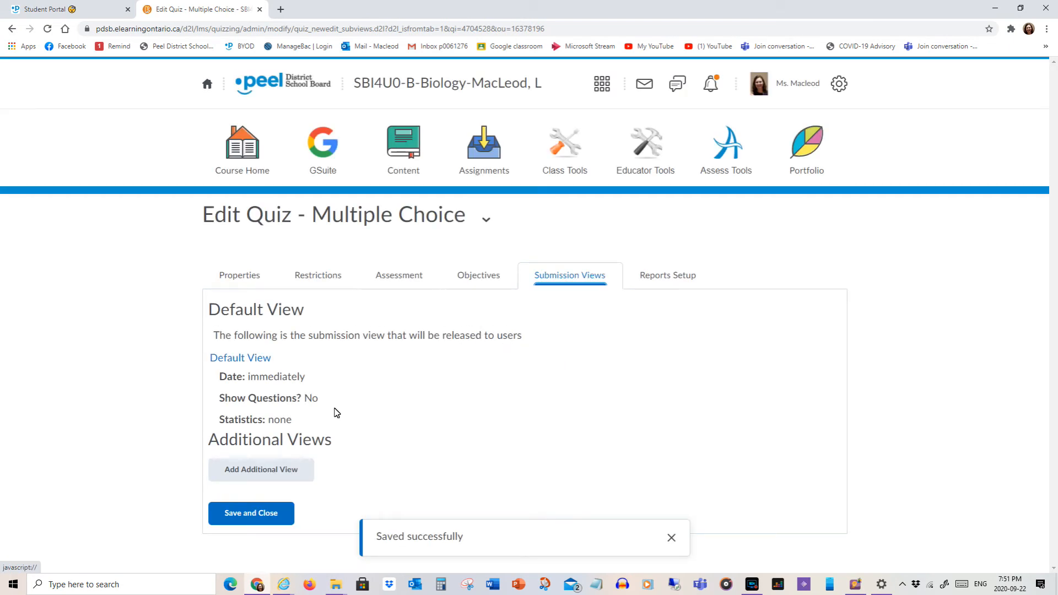
{"action": "left_click", "coordinate": [237, 358]}
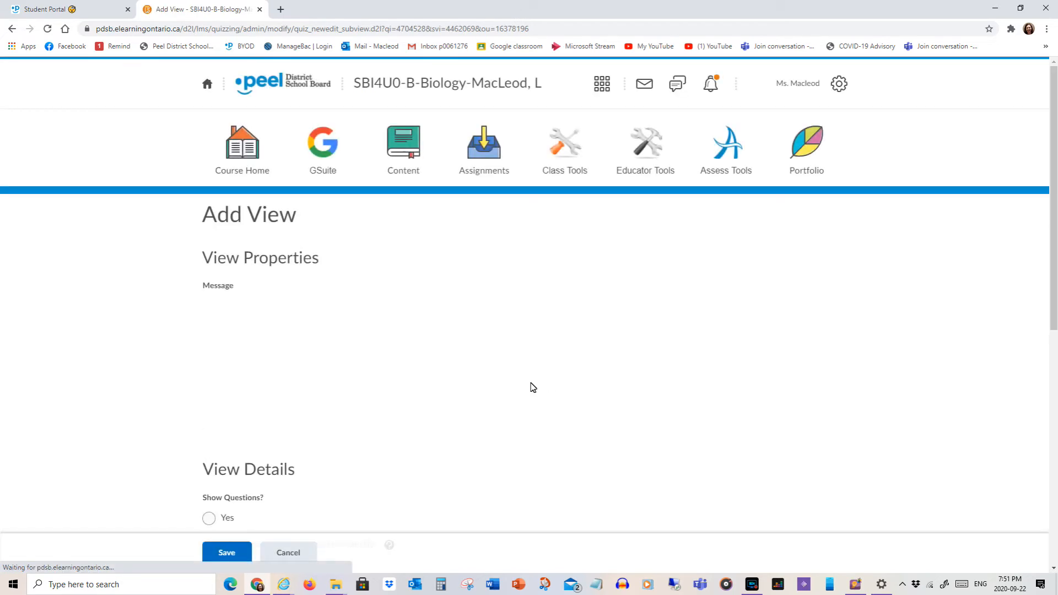
{"action": "scroll", "coordinate": [474, 394], "scroll_direction": "down", "scroll_amount": 3}
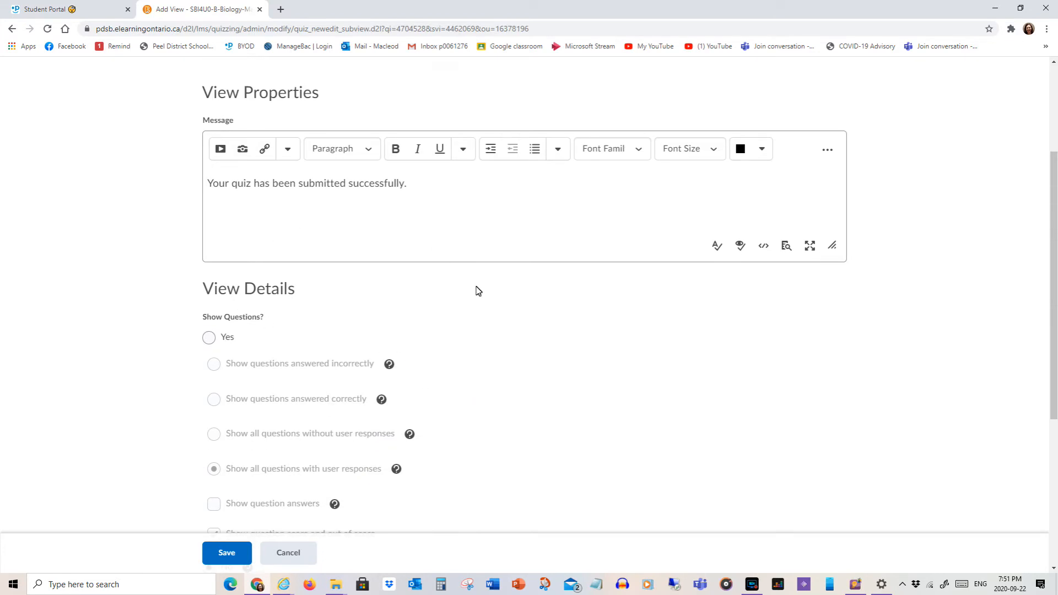
{"action": "scroll", "coordinate": [534, 373], "scroll_direction": "down", "scroll_amount": 1}
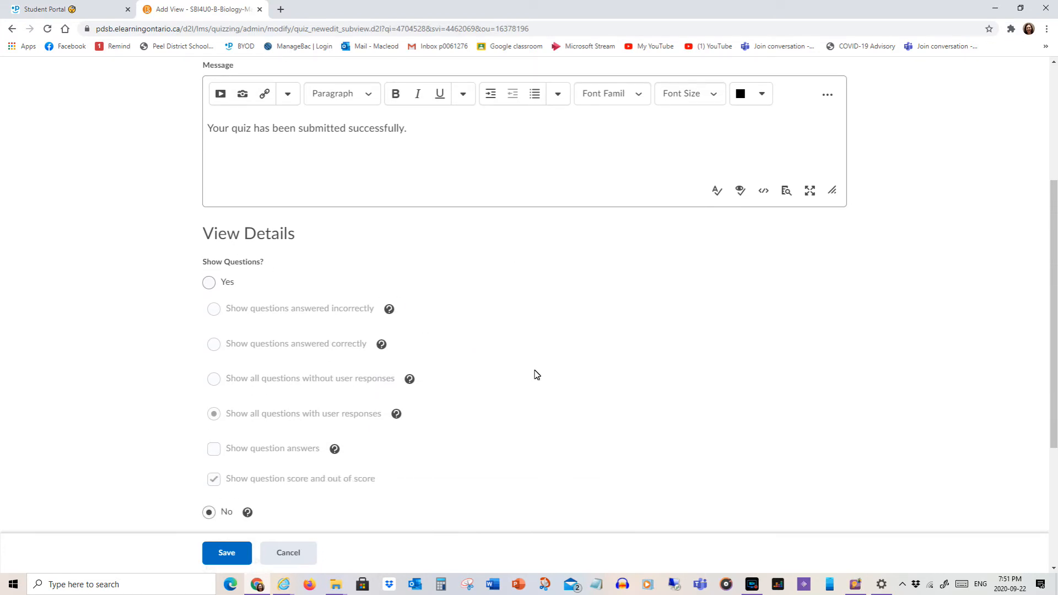
{"action": "left_click", "coordinate": [209, 283]}
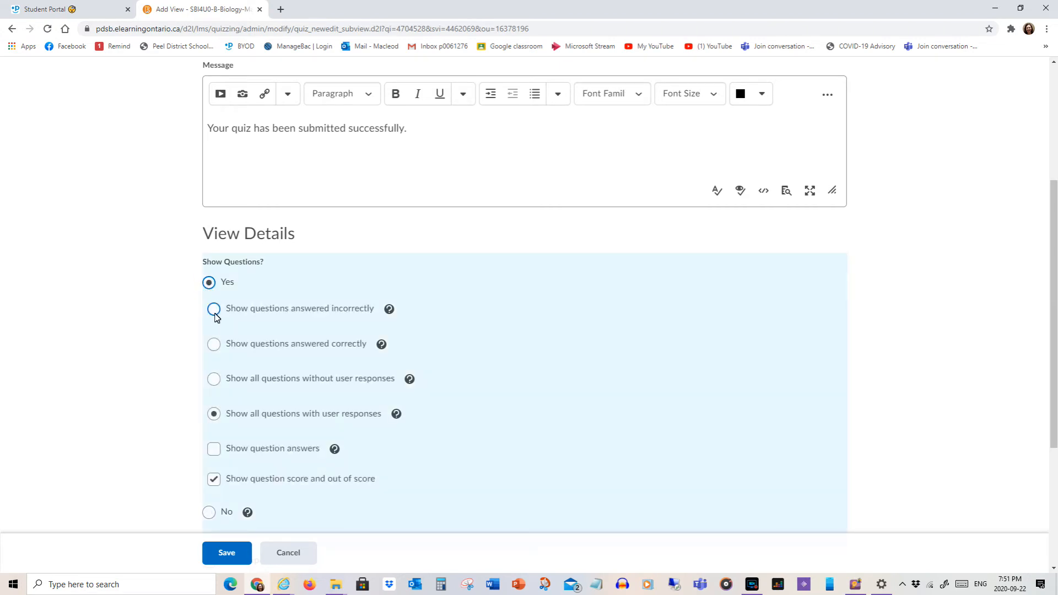
{"action": "left_click", "coordinate": [215, 310]}
- Review the default view's message, score and statistics options and save the view
{"action": "scroll", "coordinate": [309, 392], "scroll_direction": "down", "scroll_amount": 3}
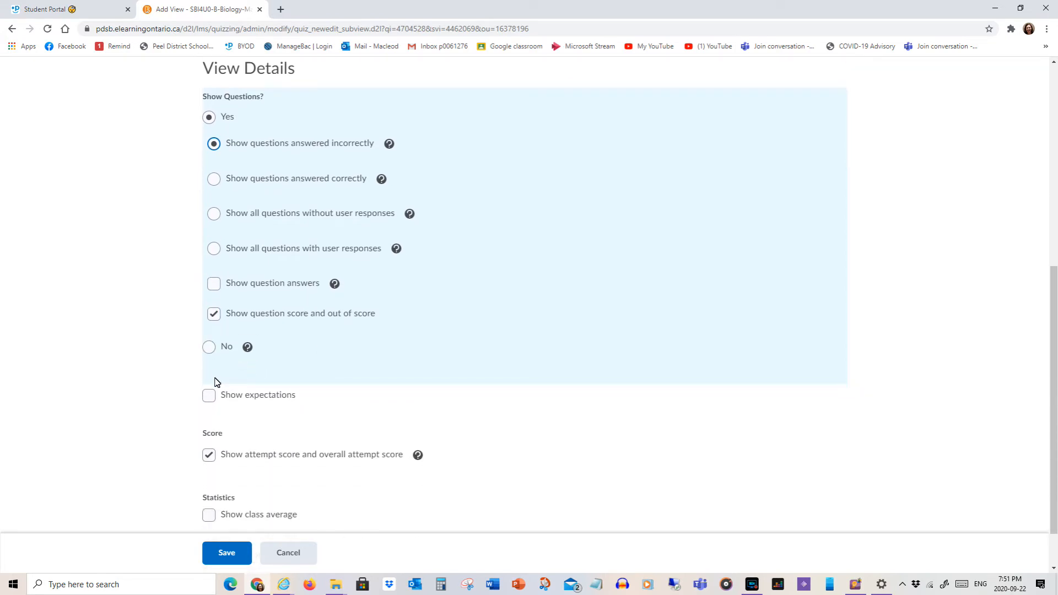
{"action": "scroll", "coordinate": [324, 424], "scroll_direction": "down", "scroll_amount": 1}
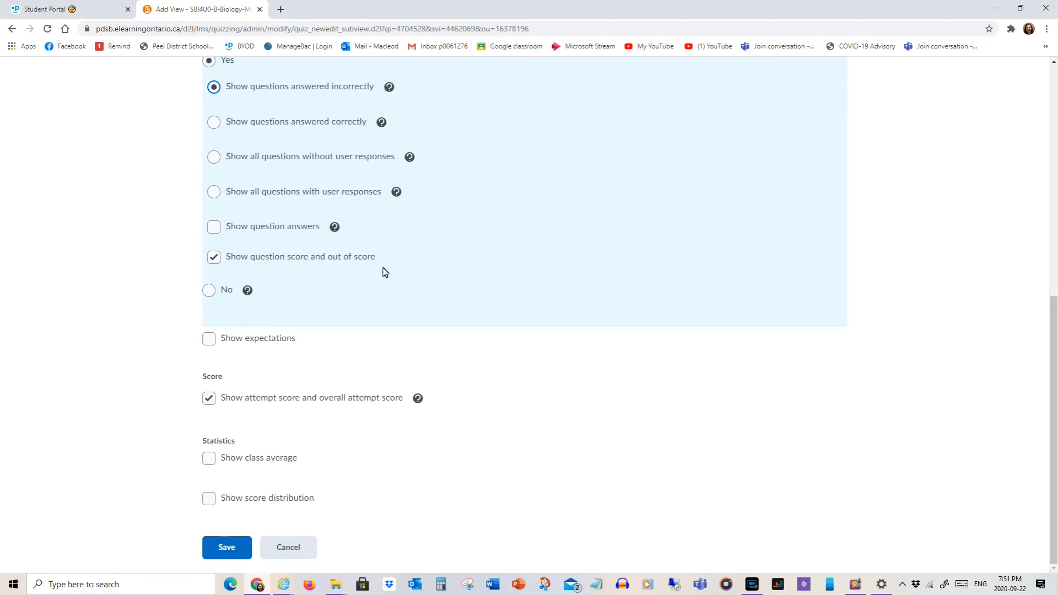
{"action": "scroll", "coordinate": [400, 316], "scroll_direction": "up", "scroll_amount": 3}
{"action": "scroll", "coordinate": [401, 316], "scroll_direction": "up", "scroll_amount": 4}
{"action": "scroll", "coordinate": [397, 314], "scroll_direction": "down", "scroll_amount": 7}
{"action": "left_click", "coordinate": [228, 547]}
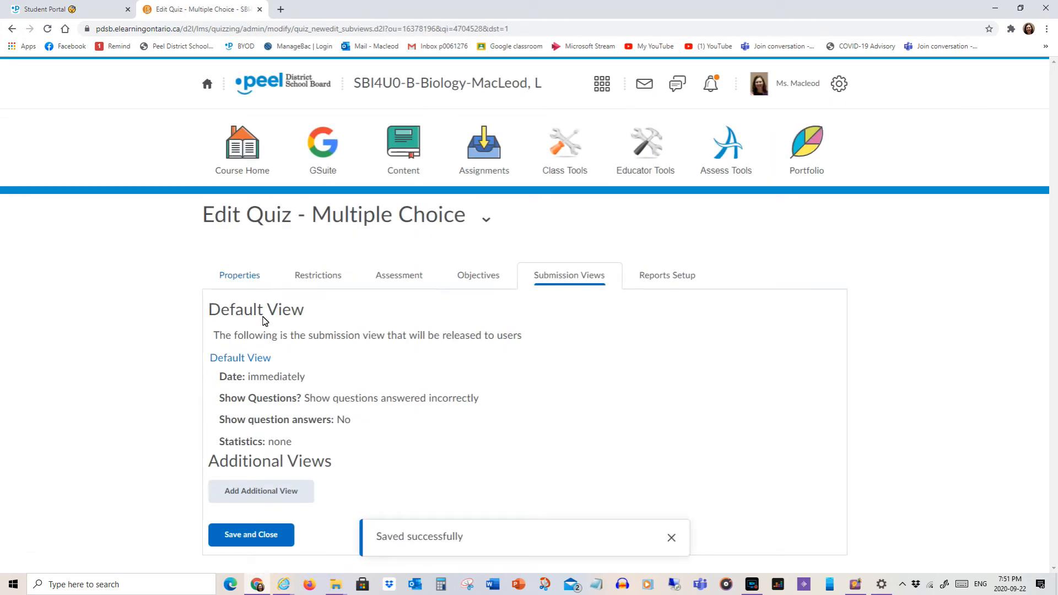
- Save and close the Multiple Choice quiz and reopen the course's quizzes list
{"action": "left_click", "coordinate": [240, 543]}
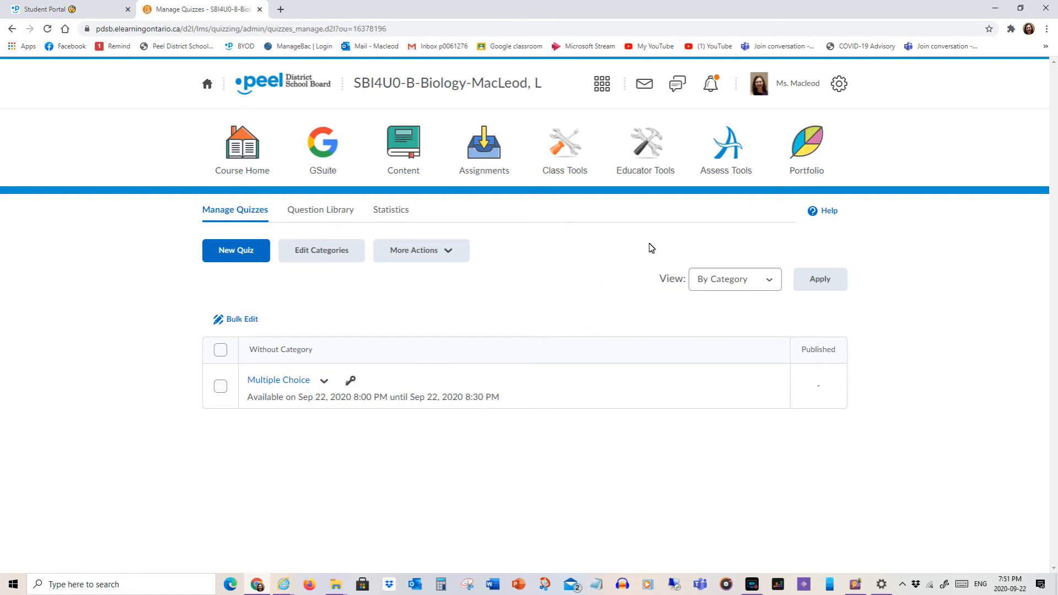
{"action": "left_click", "coordinate": [723, 171]}
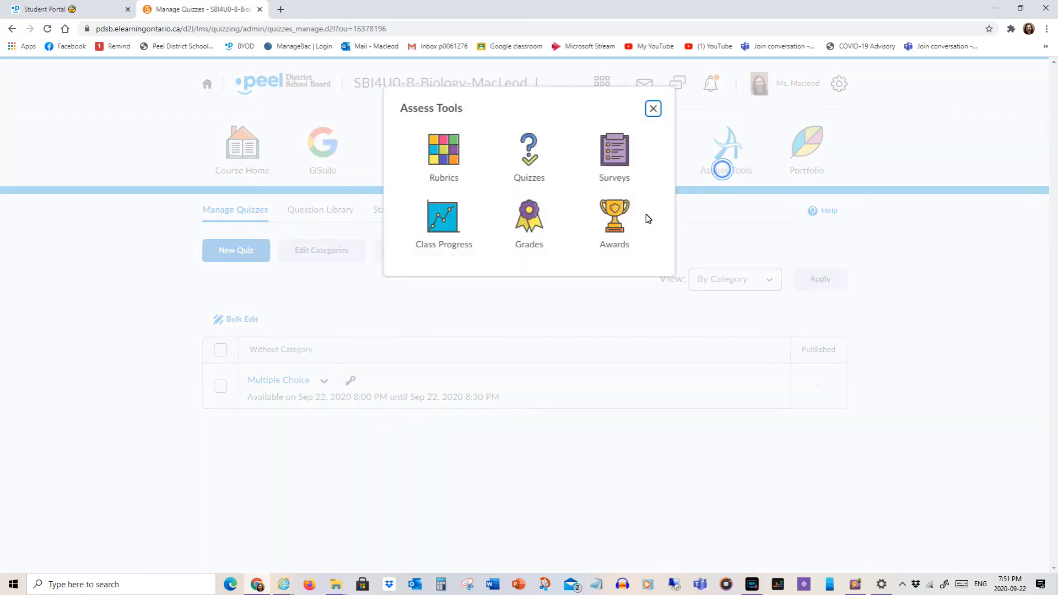
{"action": "left_click", "coordinate": [542, 176]}
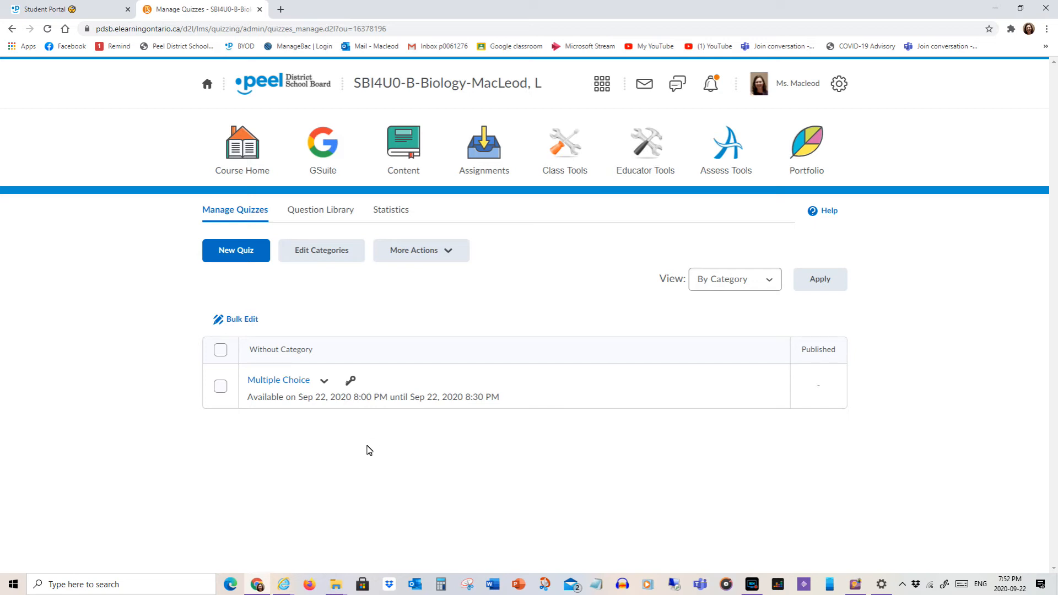
- Open Class Progress and examine the first student's progress summary for course access, login history and system access
{"action": "left_click", "coordinate": [718, 172]}
{"action": "left_click", "coordinate": [440, 239]}
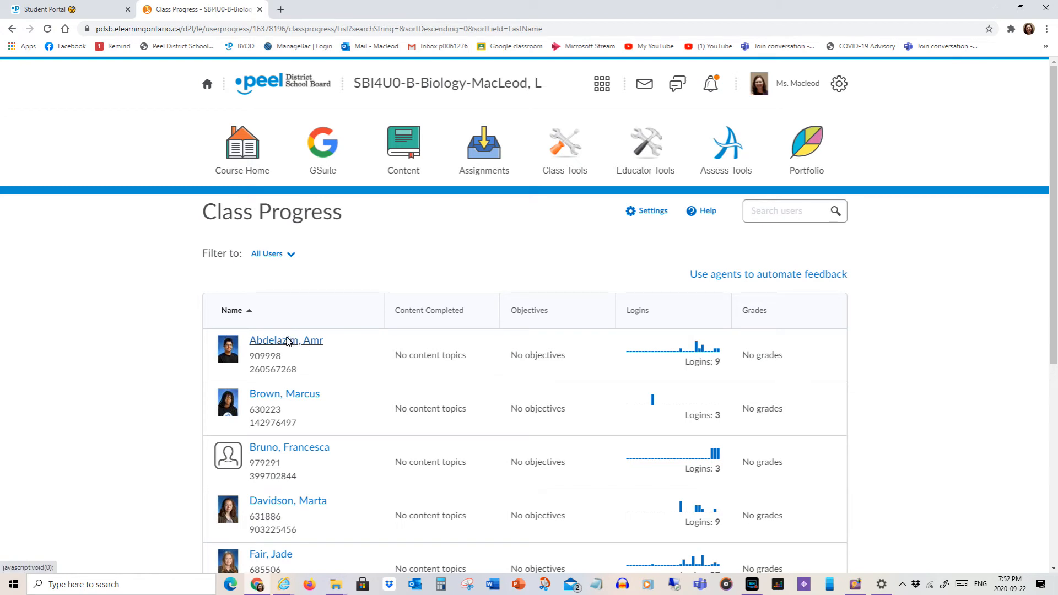
{"action": "left_click", "coordinate": [286, 342]}
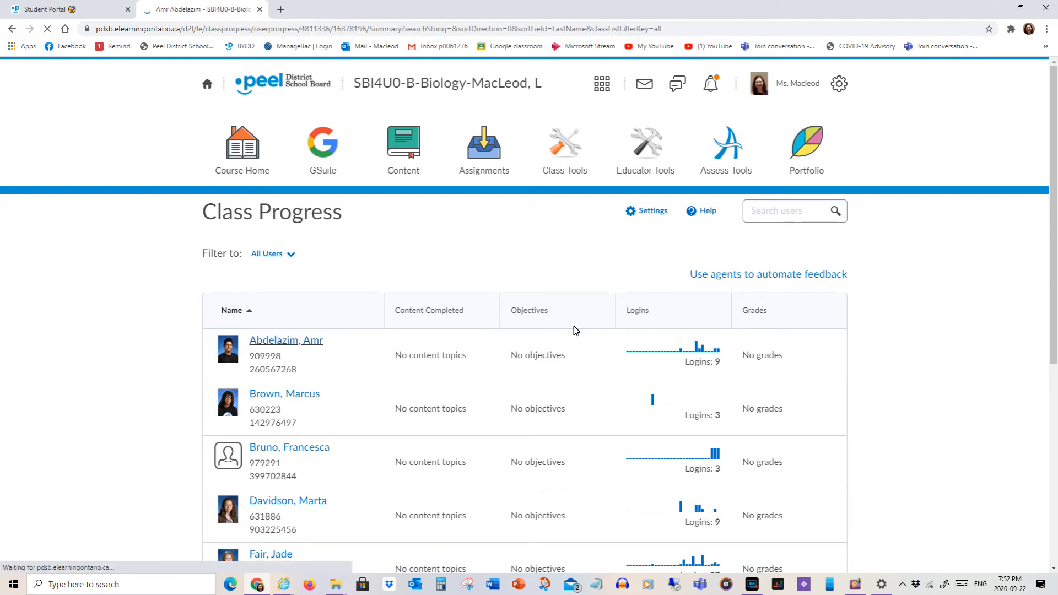
{"action": "scroll", "coordinate": [575, 335], "scroll_direction": "down", "scroll_amount": 2}
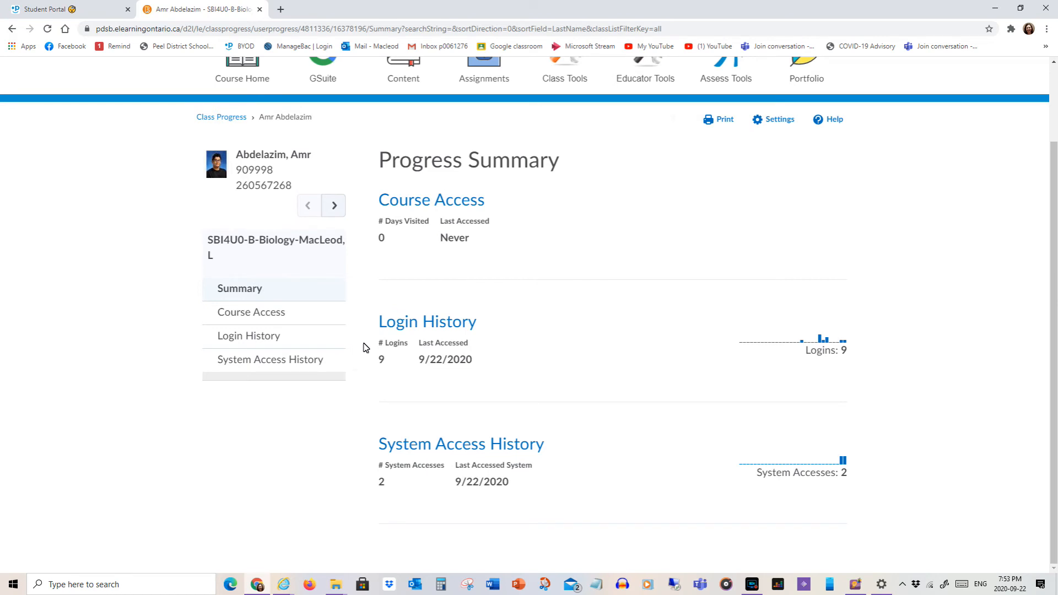
{"action": "scroll", "coordinate": [634, 270], "scroll_direction": "up", "scroll_amount": 1}
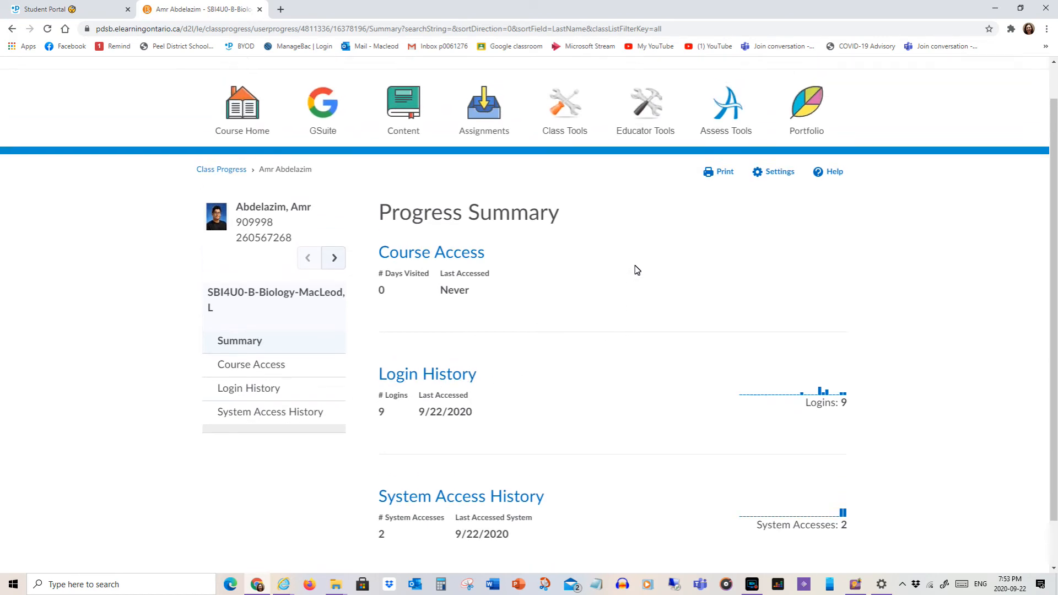
{"action": "scroll", "coordinate": [633, 270], "scroll_direction": "down", "scroll_amount": 1}
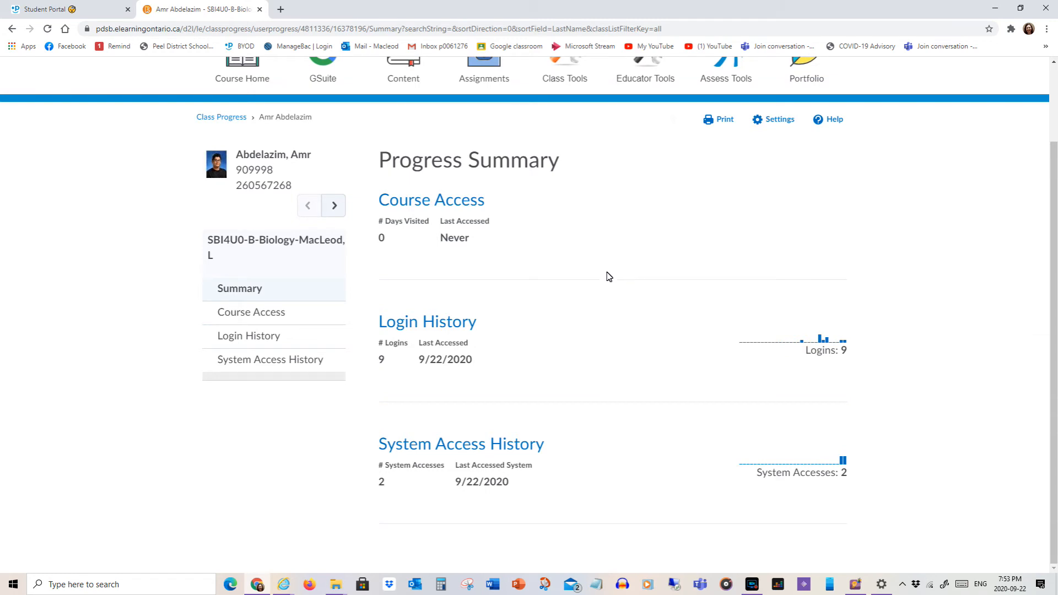
{"action": "scroll", "coordinate": [523, 300], "scroll_direction": "up", "scroll_amount": 1}
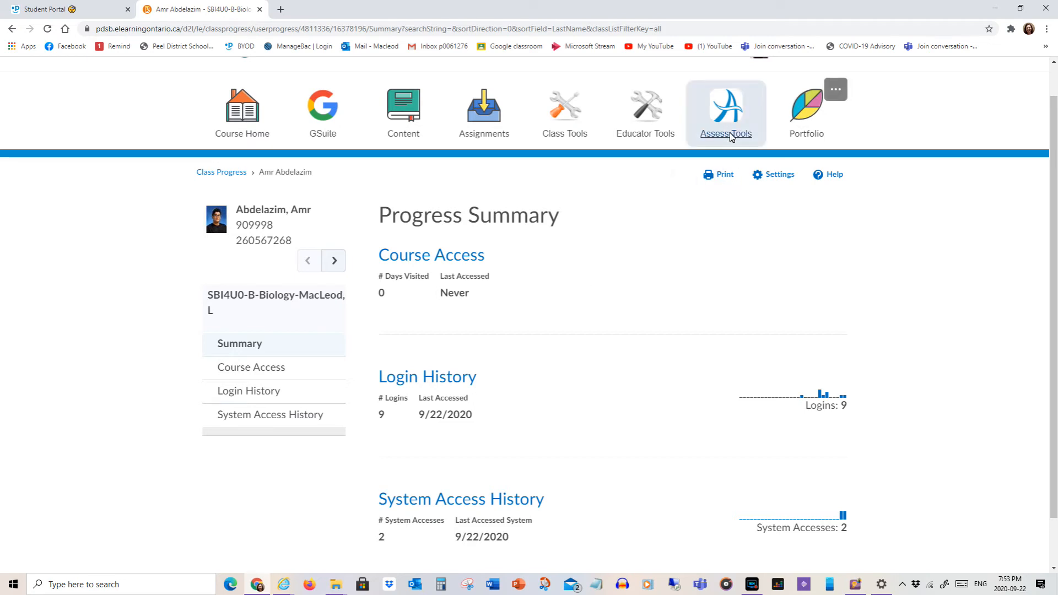
- Switch to File Explorer and open the matching test from the Practice with Examview folder in ExamView Test Builder
{"action": "left_click", "coordinate": [856, 587]}
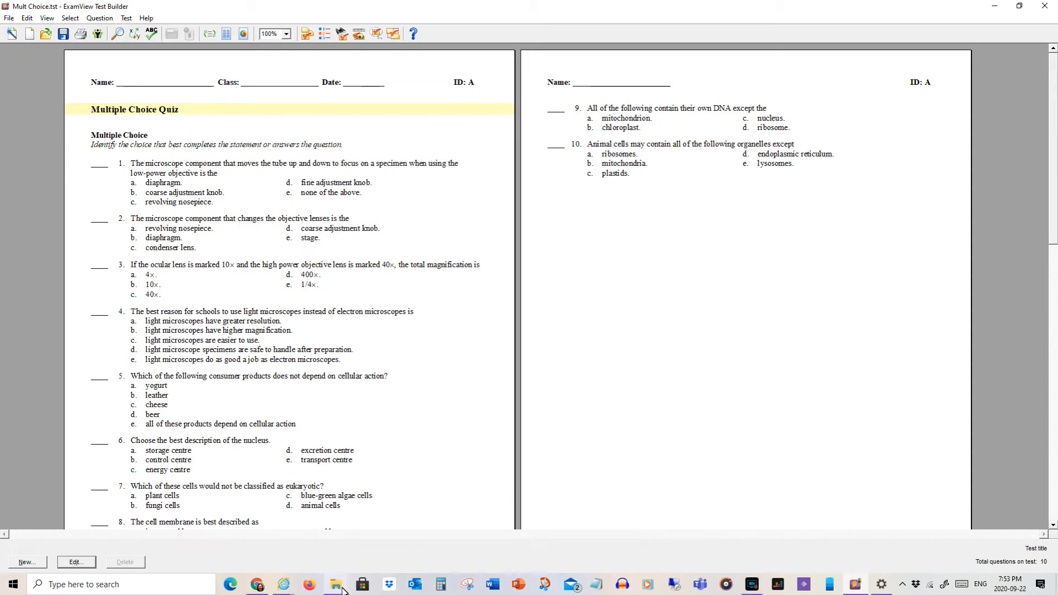
{"action": "mouse_move", "coordinate": [342, 591]}
{"action": "left_click", "coordinate": [377, 532]}
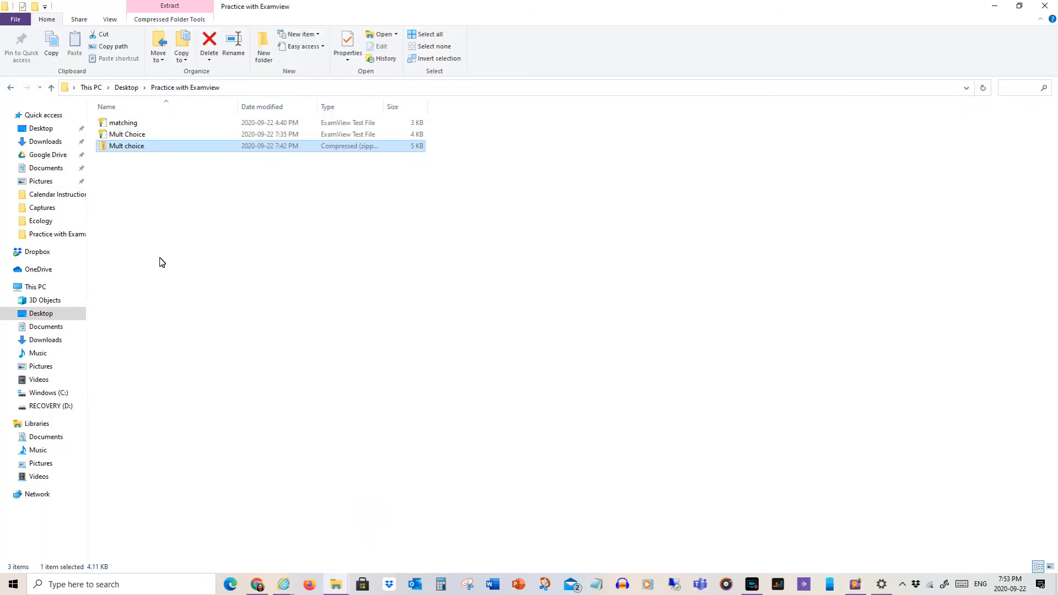
{"action": "double_click", "coordinate": [135, 122]}
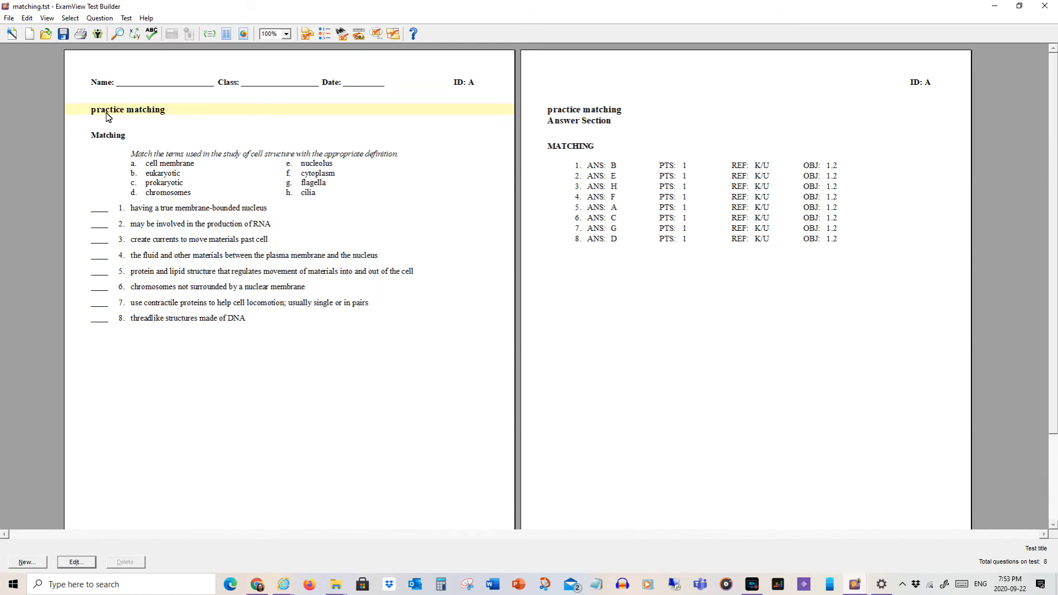
- Export the test in WebCT CE 6/Vista 4 format as matching, using the test title as category name and HTML without default fonts
{"action": "left_click", "coordinate": [9, 17]}
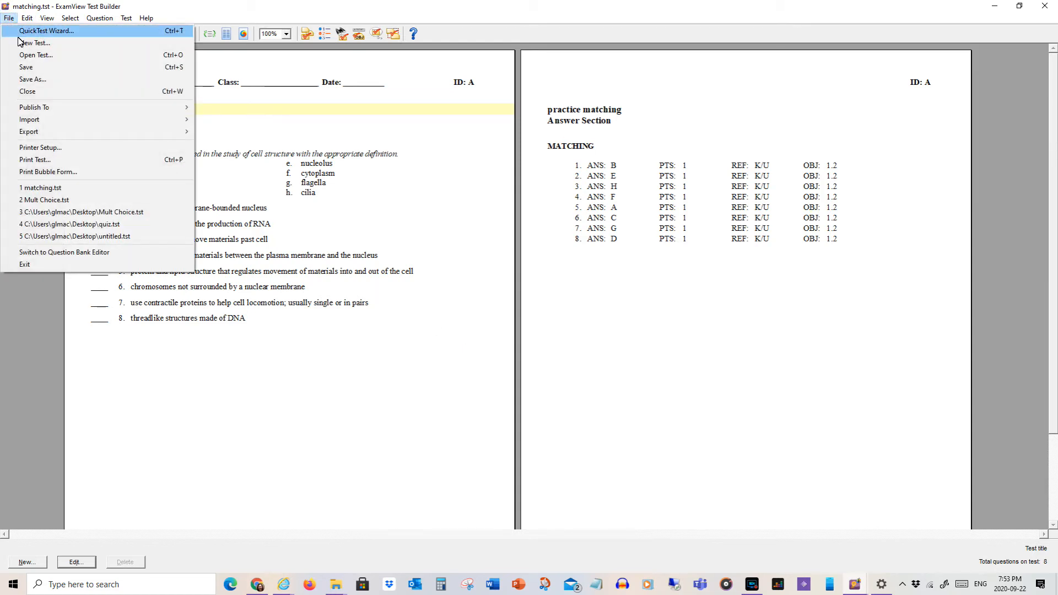
{"action": "mouse_move", "coordinate": [39, 132]}
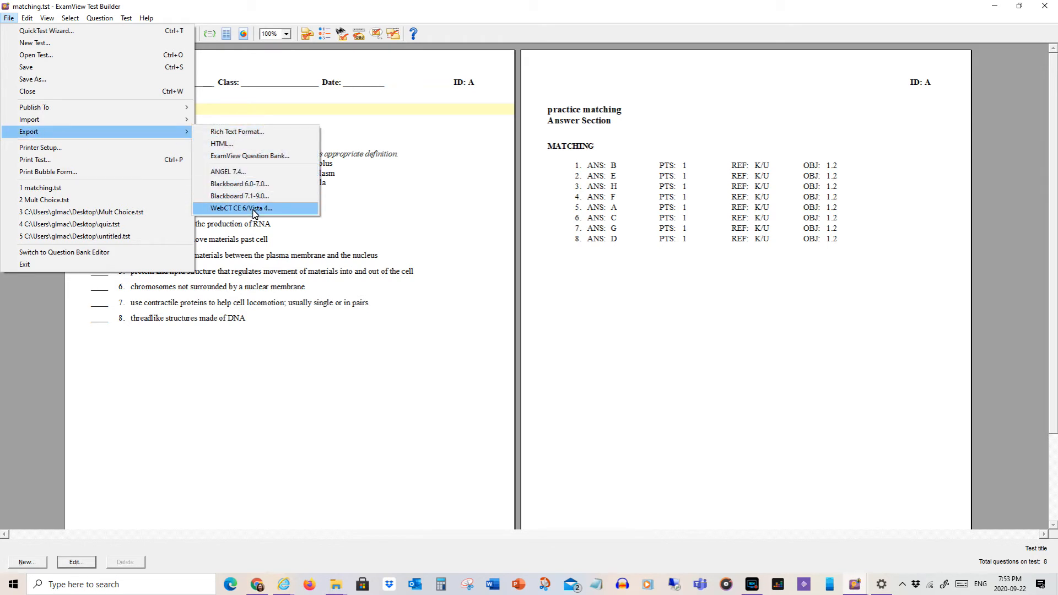
{"action": "left_click", "coordinate": [276, 213]}
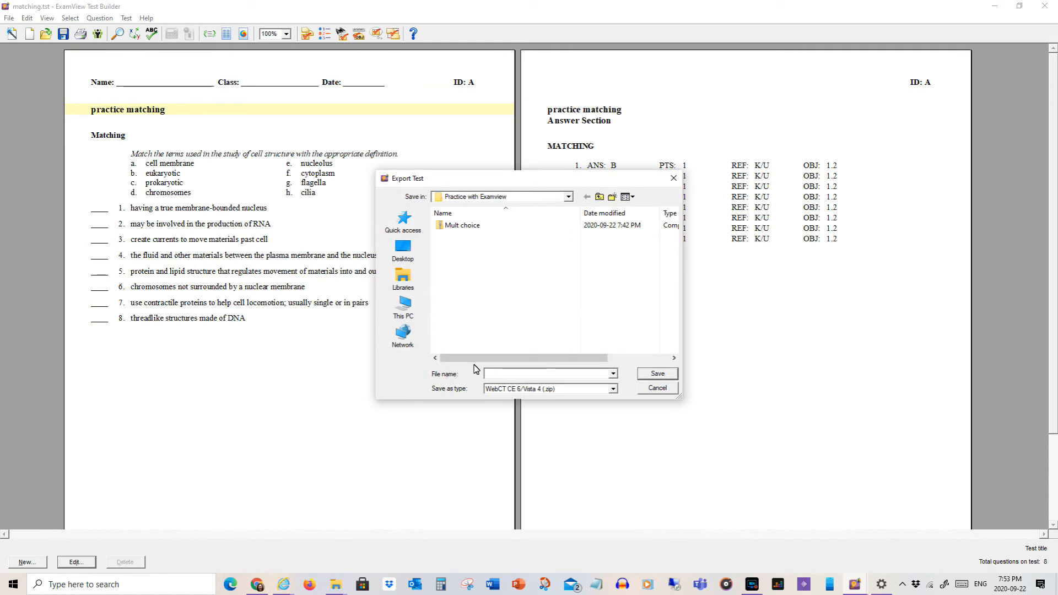
{"action": "type", "text": "matching"}
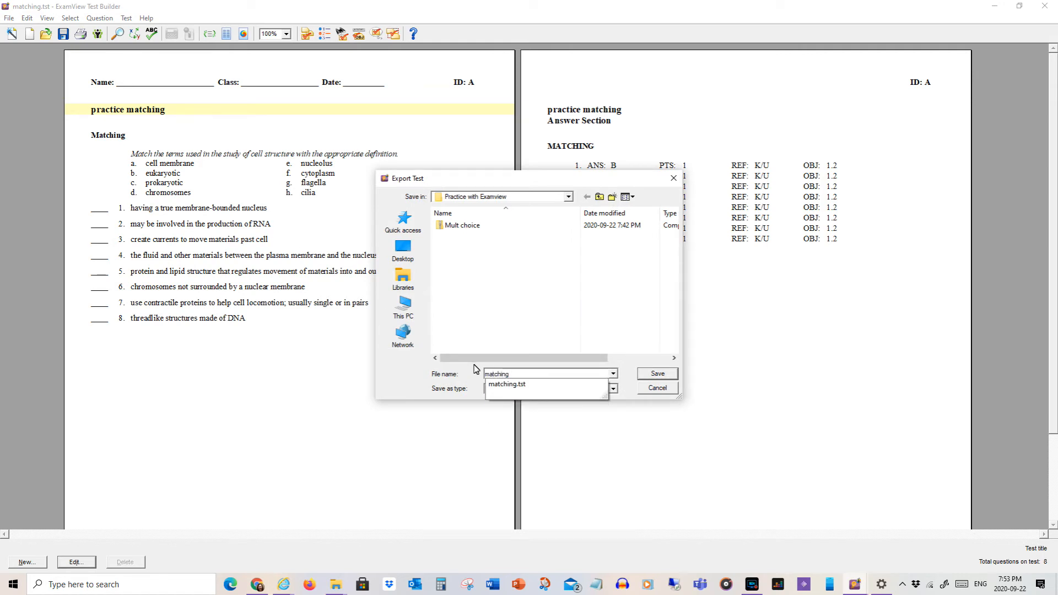
{"action": "left_click", "coordinate": [660, 376]}
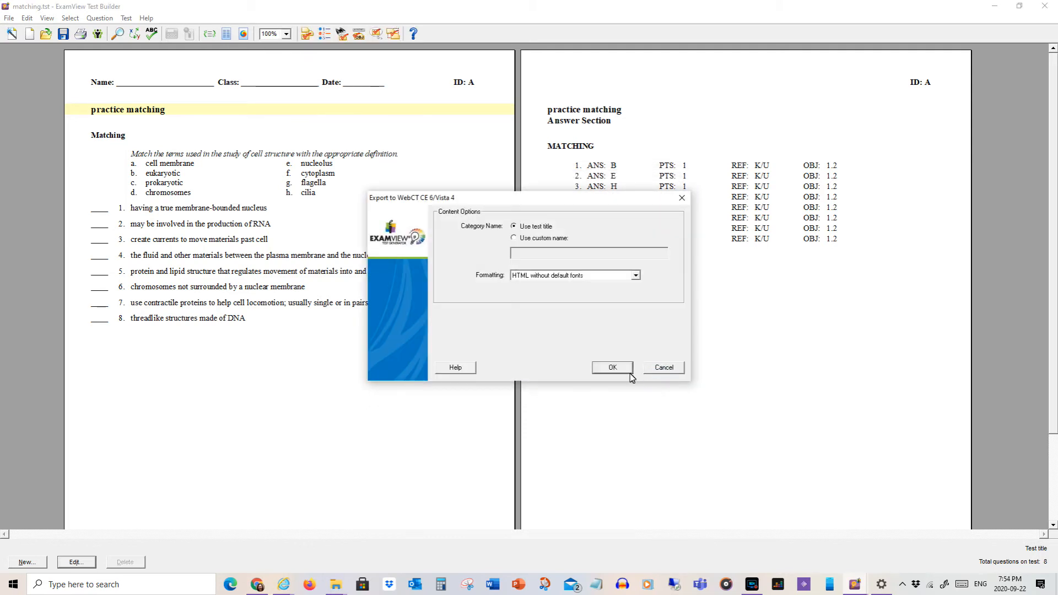
{"action": "left_click", "coordinate": [613, 368]}
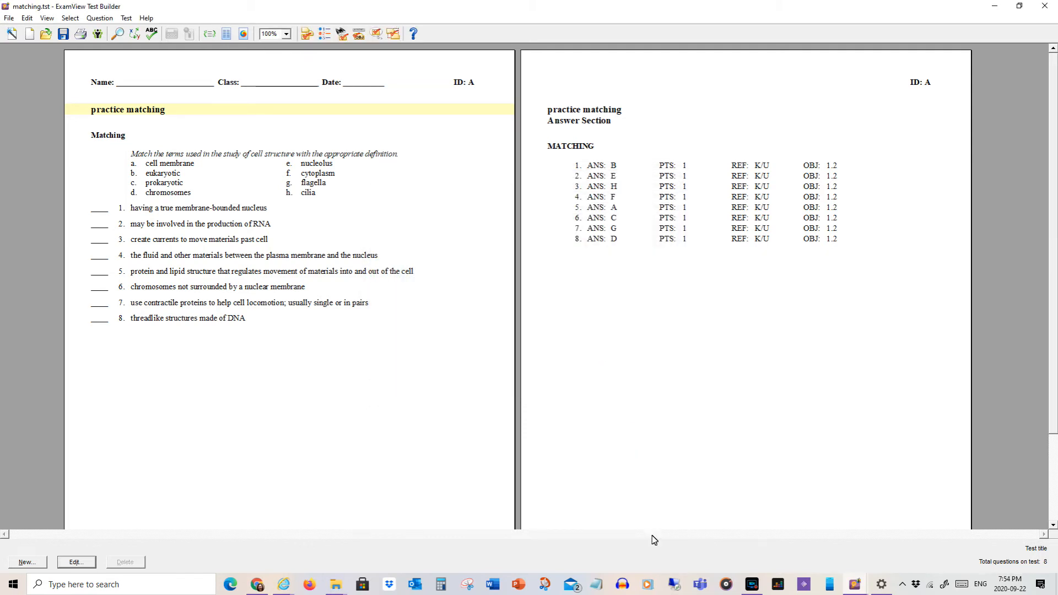
- Check the exported matching zip in File Explorer's Practice with Examview folder, and return to the browser to open the course's quizzes list
{"action": "mouse_move", "coordinate": [336, 586]}
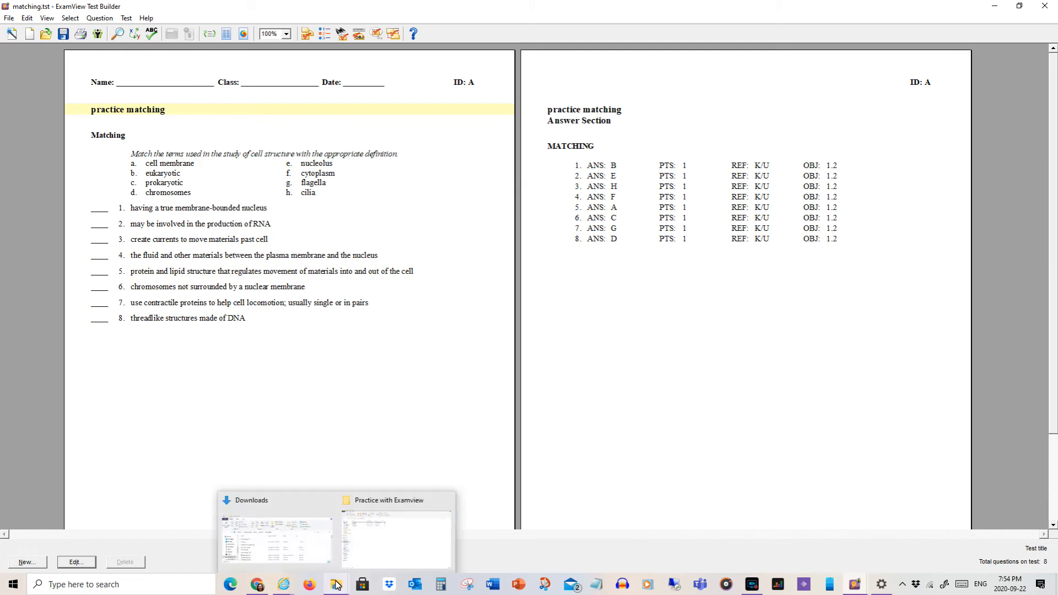
{"action": "left_click", "coordinate": [364, 563]}
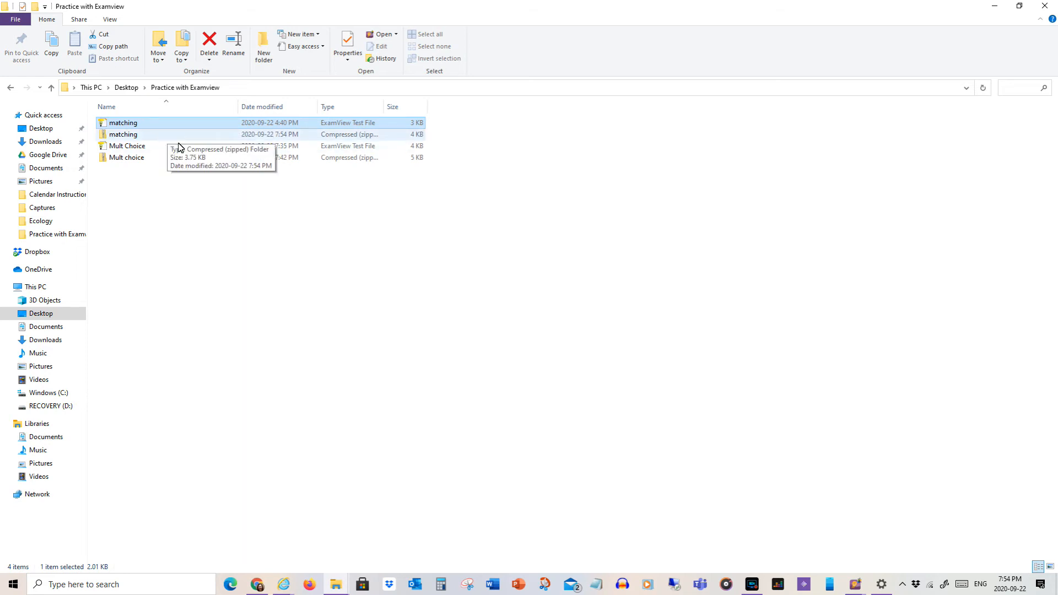
{"action": "left_click", "coordinate": [256, 586]}
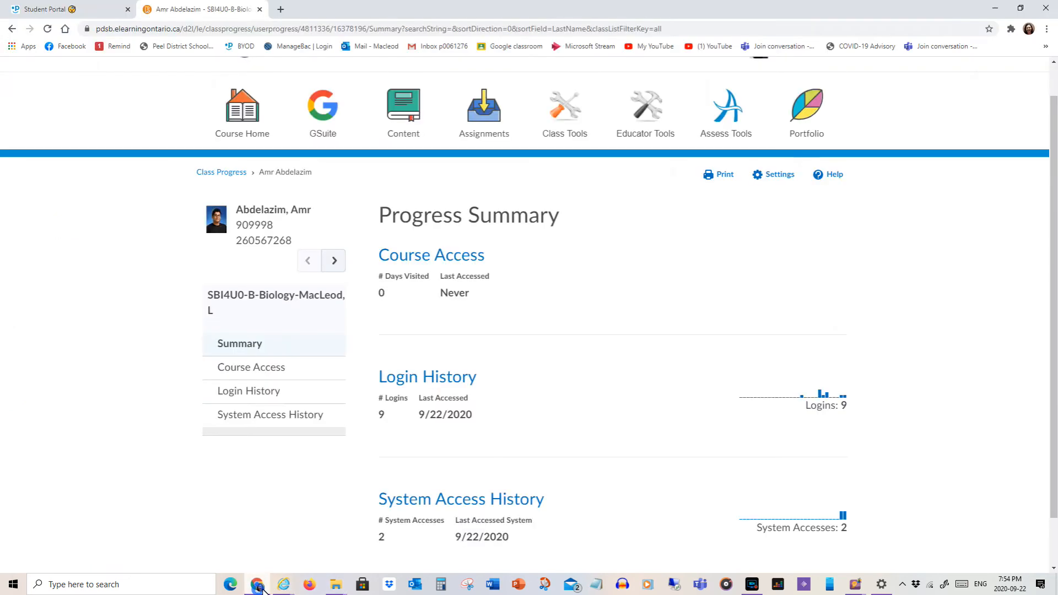
{"action": "left_click", "coordinate": [734, 132]}
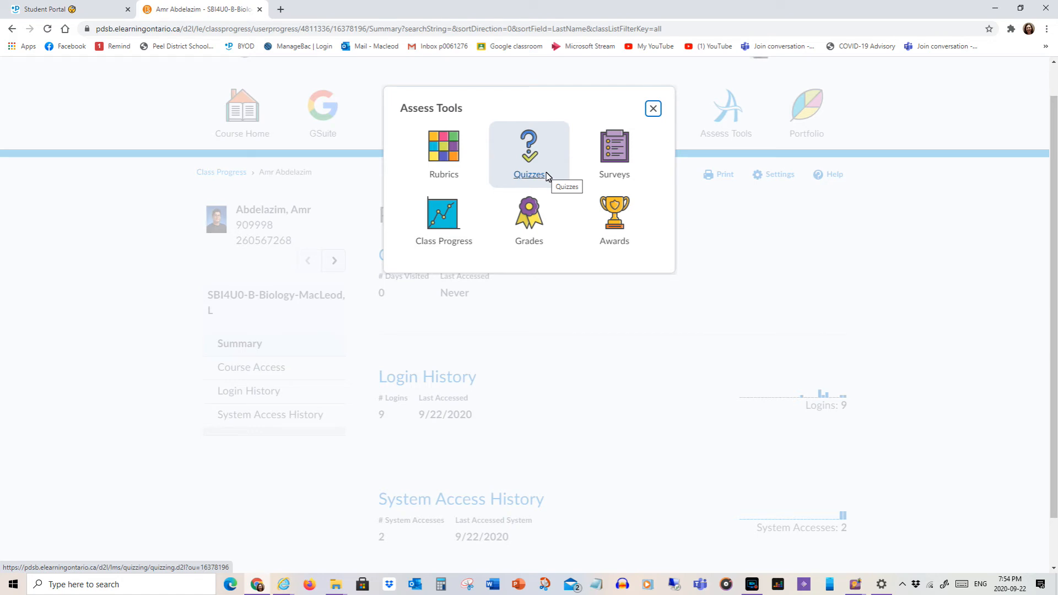
{"action": "left_click", "coordinate": [547, 175]}
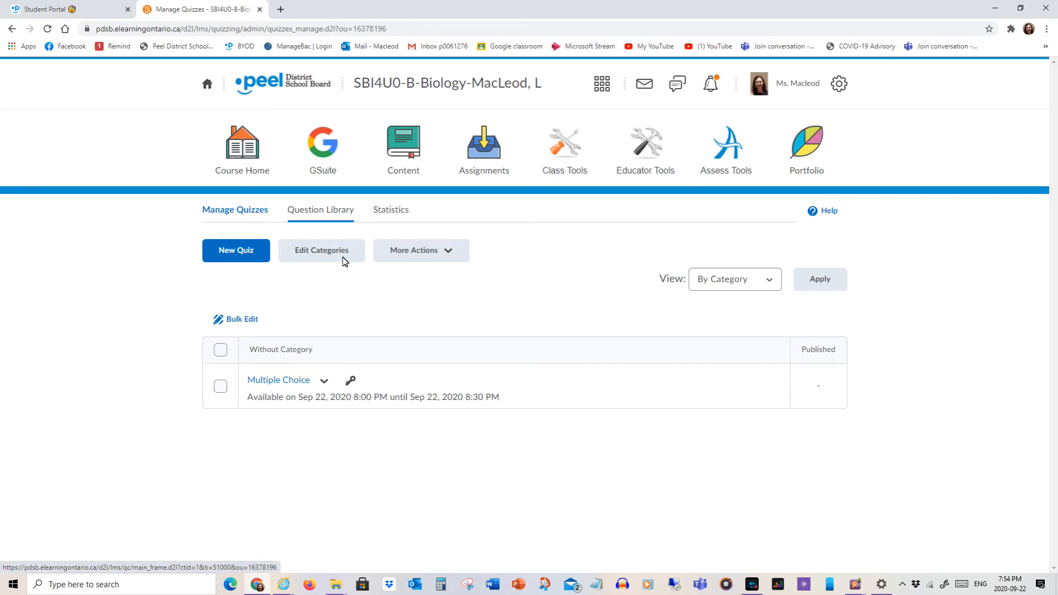
- Create a new quiz named Matching
{"action": "left_click", "coordinate": [227, 252]}
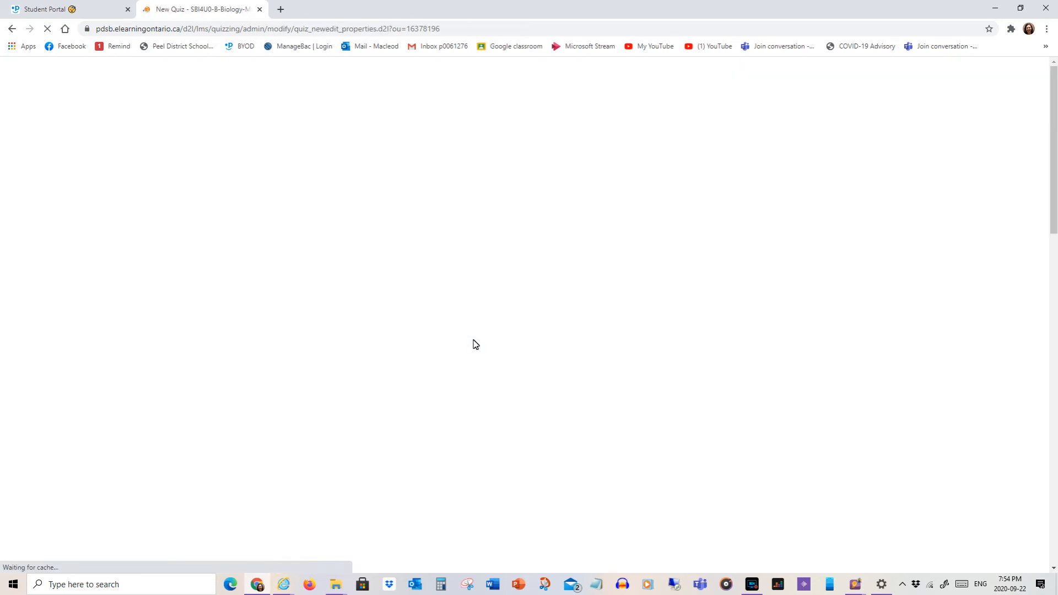
{"action": "left_click", "coordinate": [253, 363]}
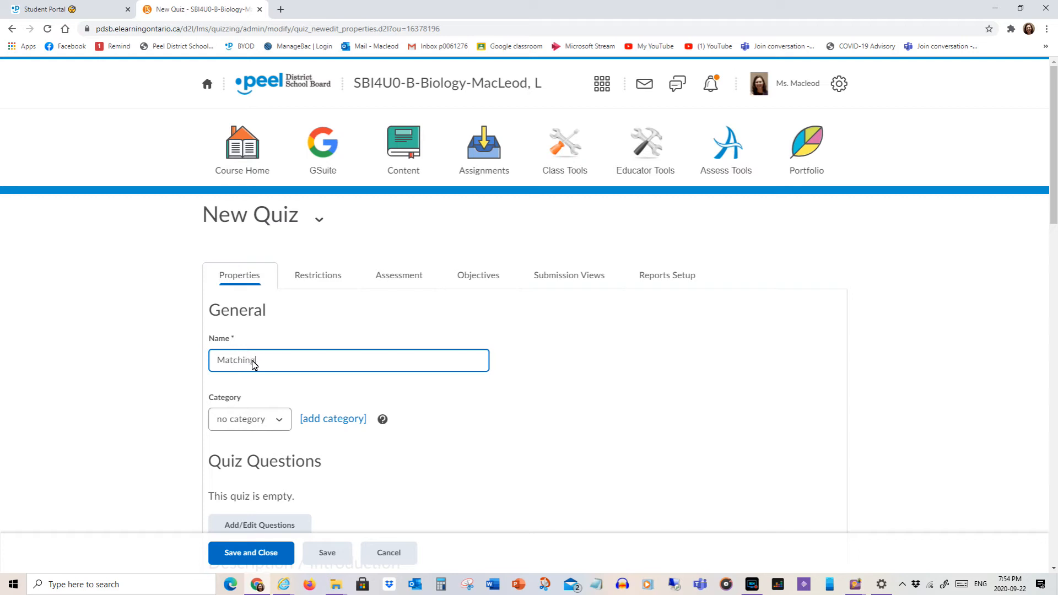
{"action": "scroll", "coordinate": [253, 363], "scroll_direction": "down", "scroll_amount": 4}
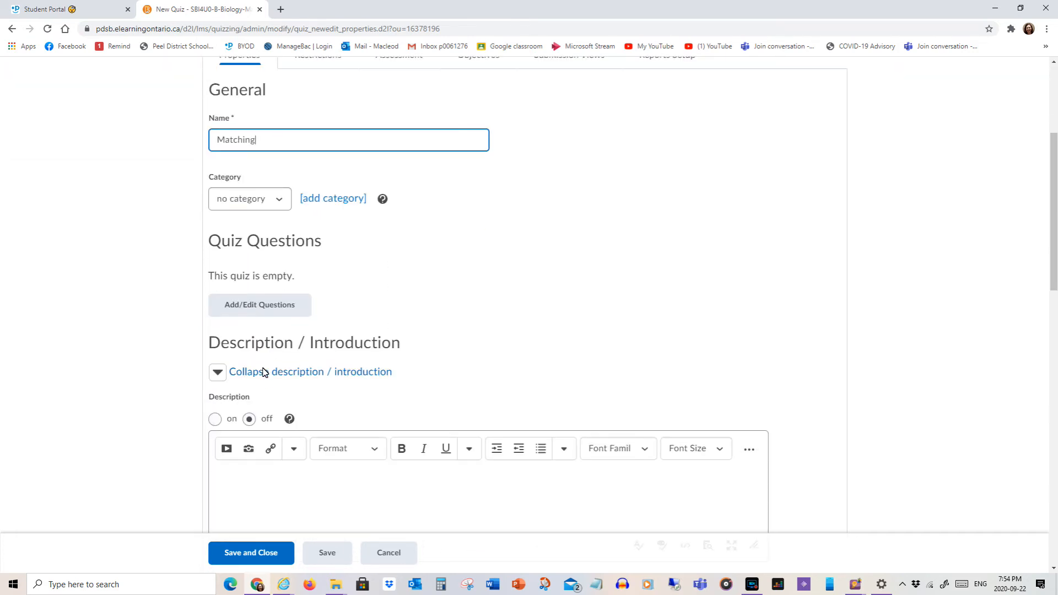
- Open the Matching quiz's question editor, start a file upload import, and shrink the browser window so the exported files are visible beside it
{"action": "left_click", "coordinate": [269, 305]}
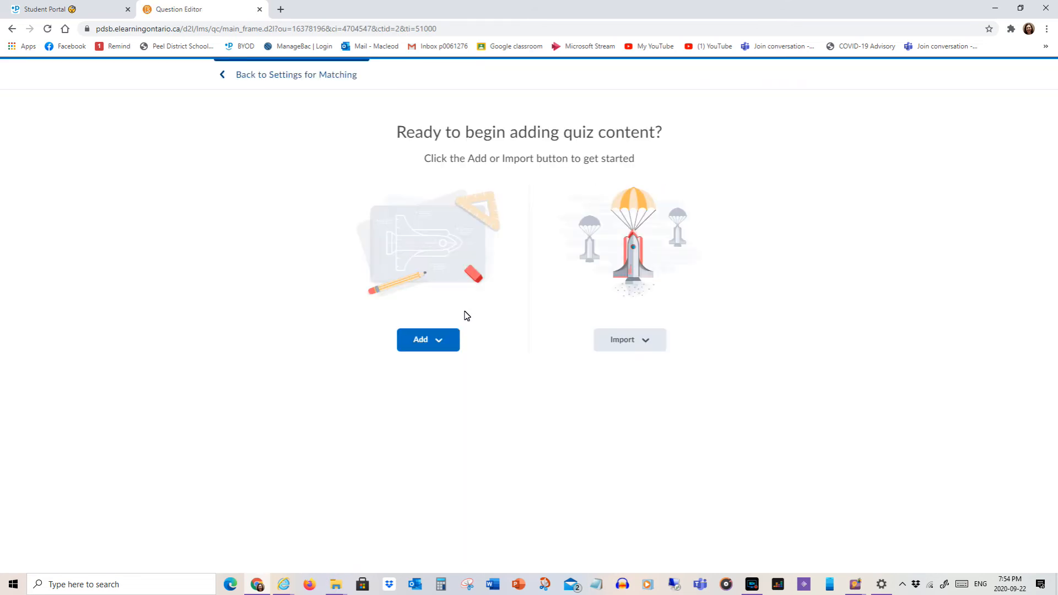
{"action": "left_click", "coordinate": [440, 341]}
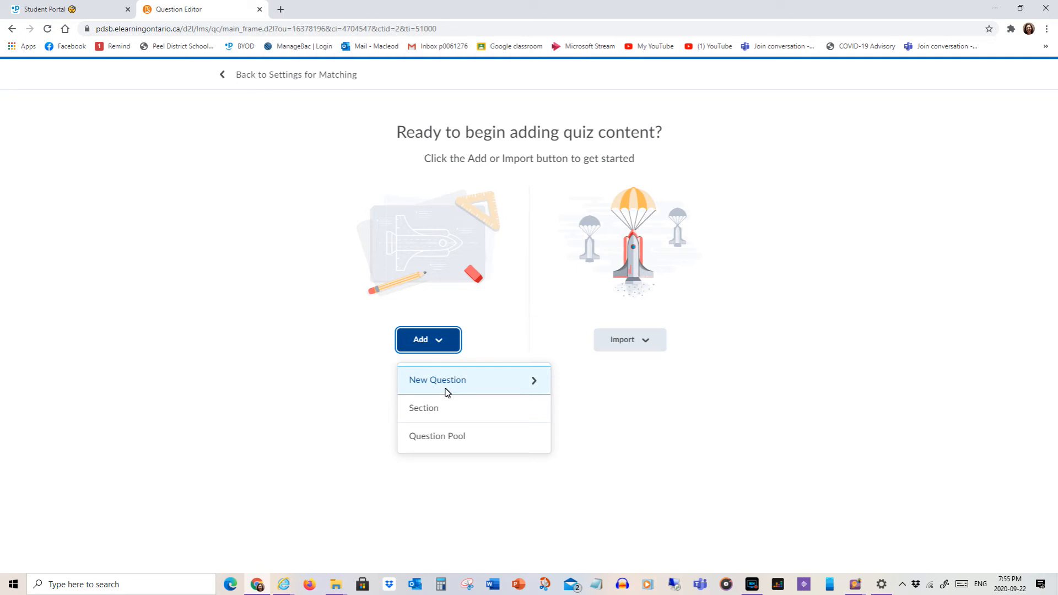
{"action": "left_click", "coordinate": [652, 340]}
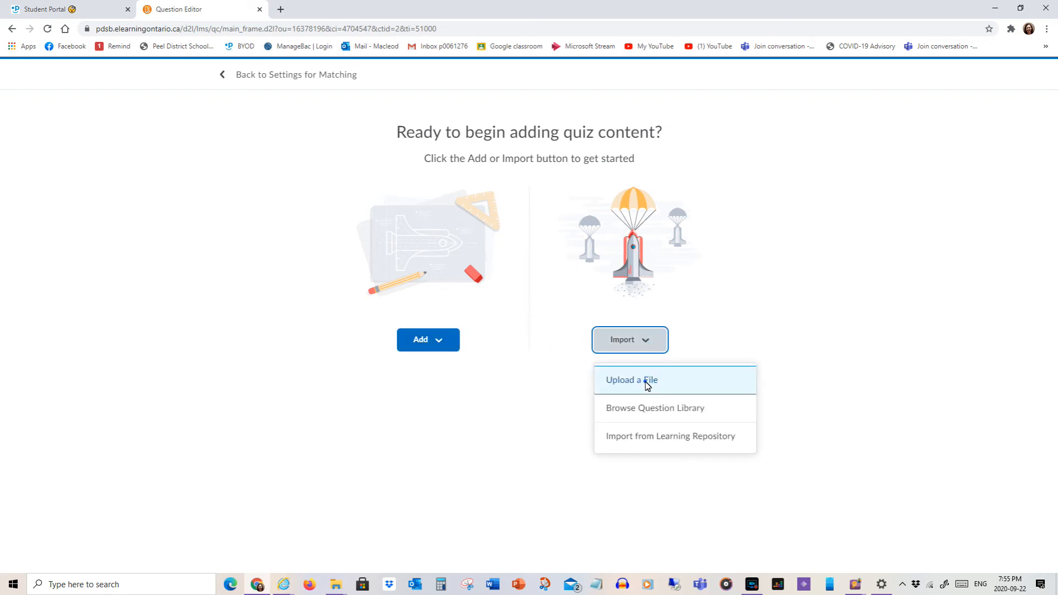
{"action": "left_click", "coordinate": [648, 385]}
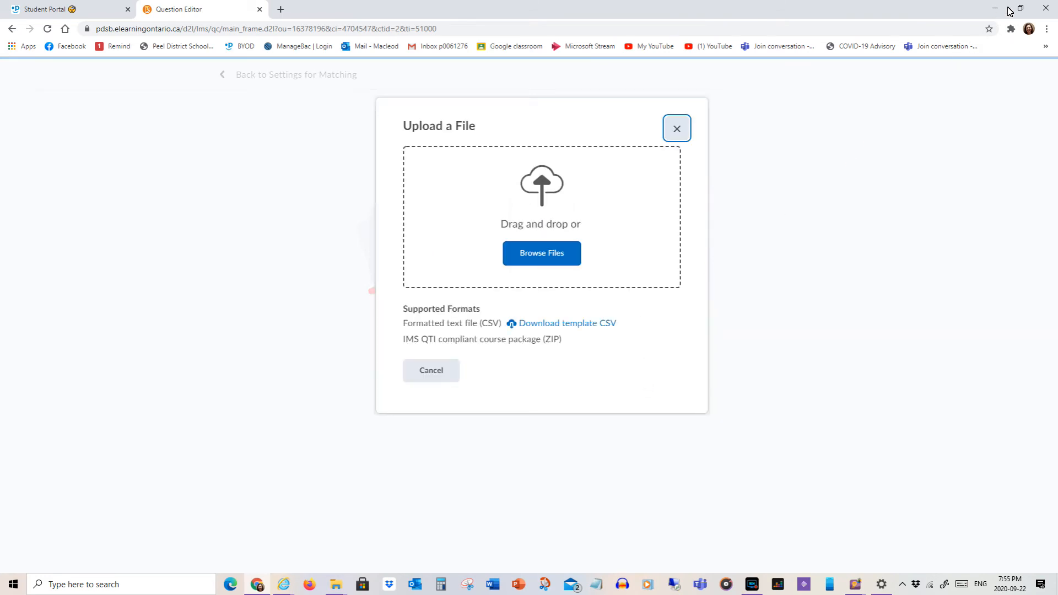
{"action": "left_click", "coordinate": [1020, 8]}
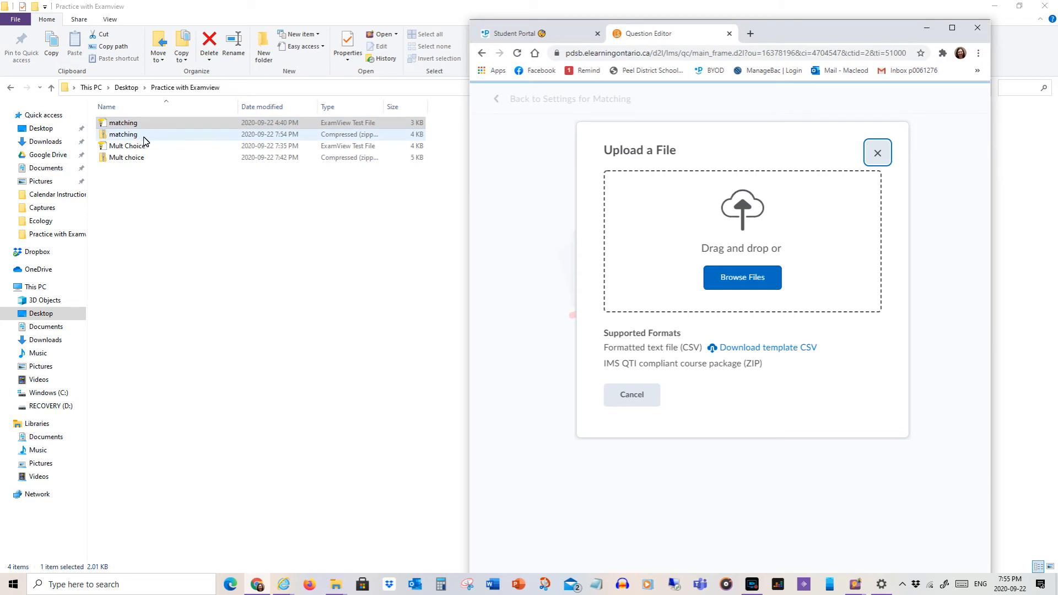
{"action": "left_click_drag", "start_coordinate": [145, 138], "coordinate": [333, 168]}
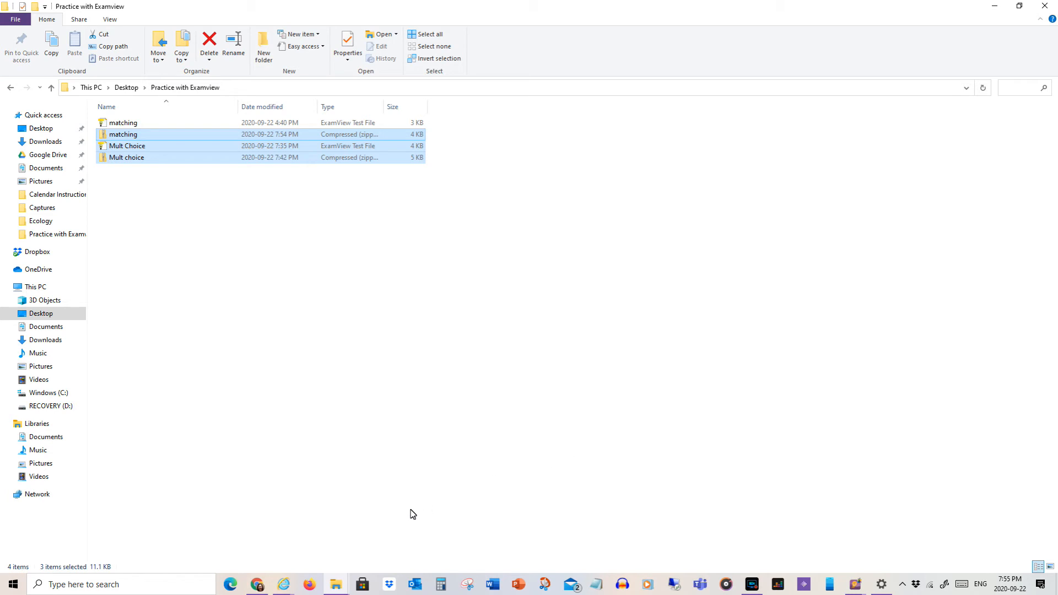
{"action": "left_click", "coordinate": [257, 584]}
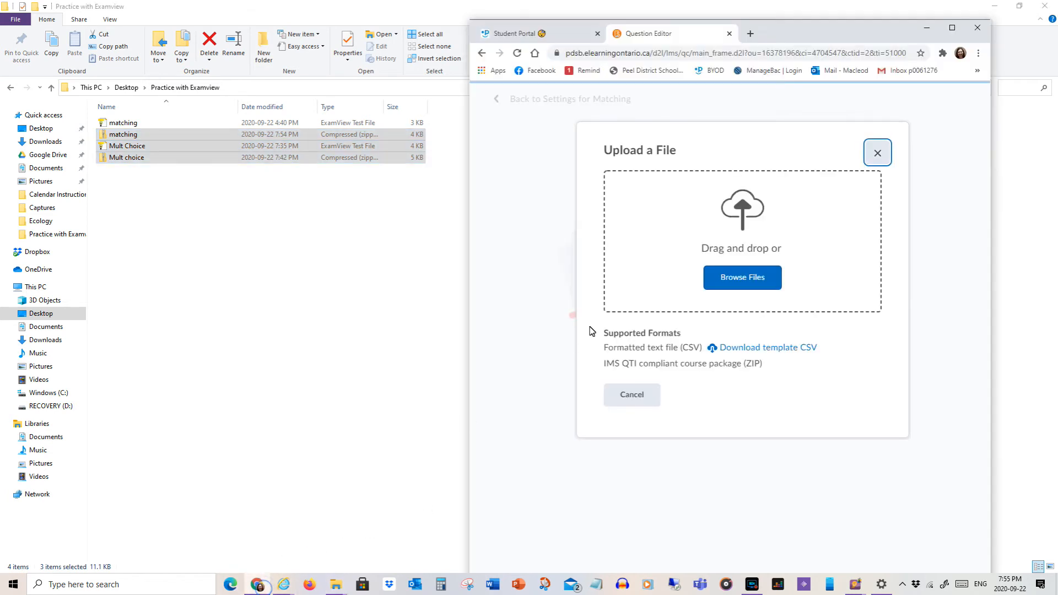
{"action": "left_click", "coordinate": [167, 136]}
{"action": "left_click_drag", "start_coordinate": [167, 136], "coordinate": [197, 182]}
{"action": "left_click", "coordinate": [193, 177]}
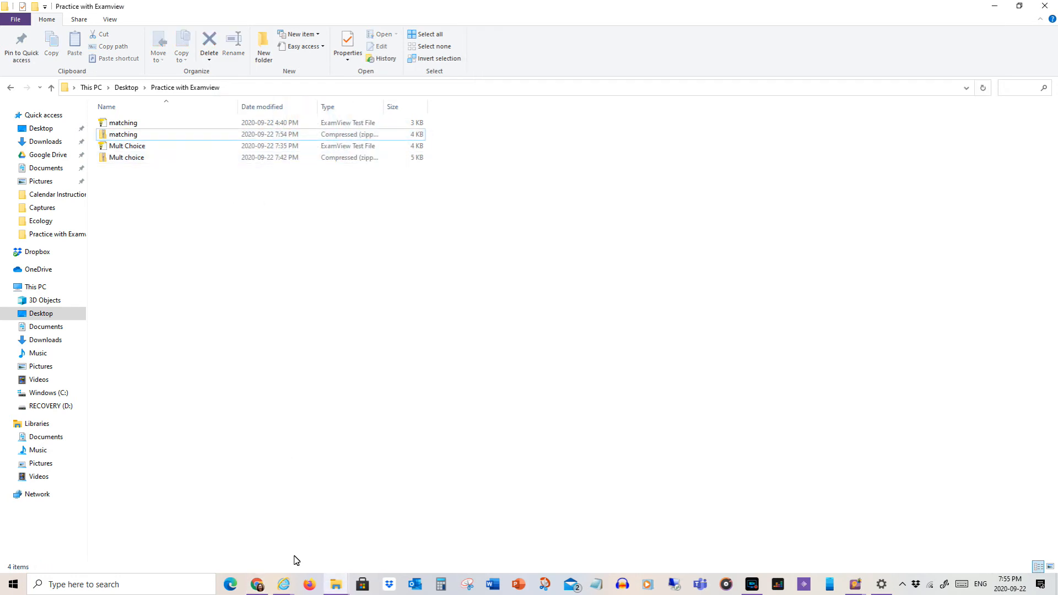
{"action": "left_click", "coordinate": [256, 586]}
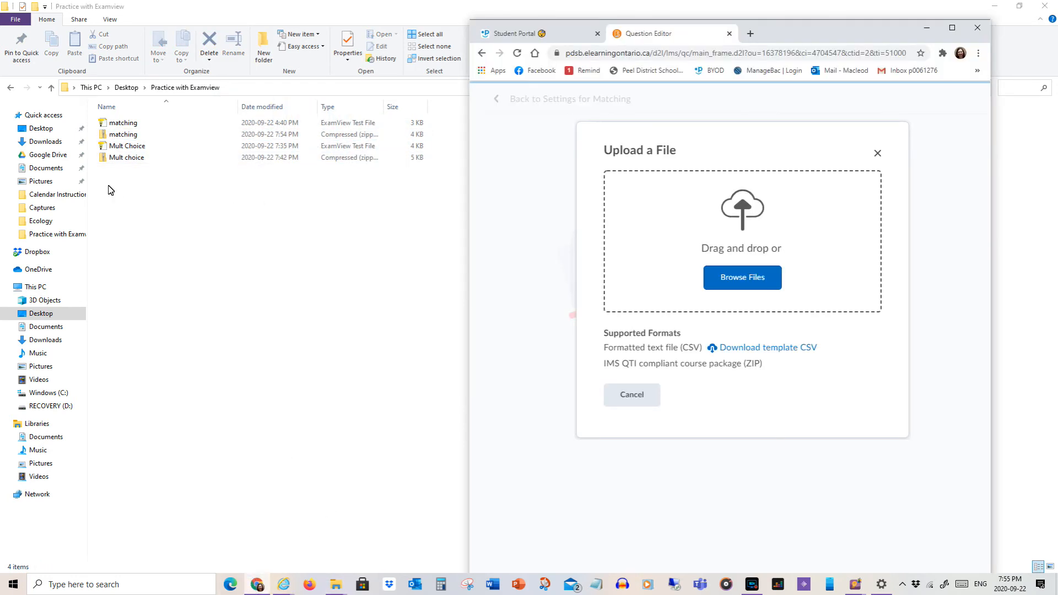
- Upload matching.zip from the Practice with Examview folder and import all of its content into the quiz
{"action": "left_click_drag", "start_coordinate": [117, 134], "coordinate": [727, 281]}
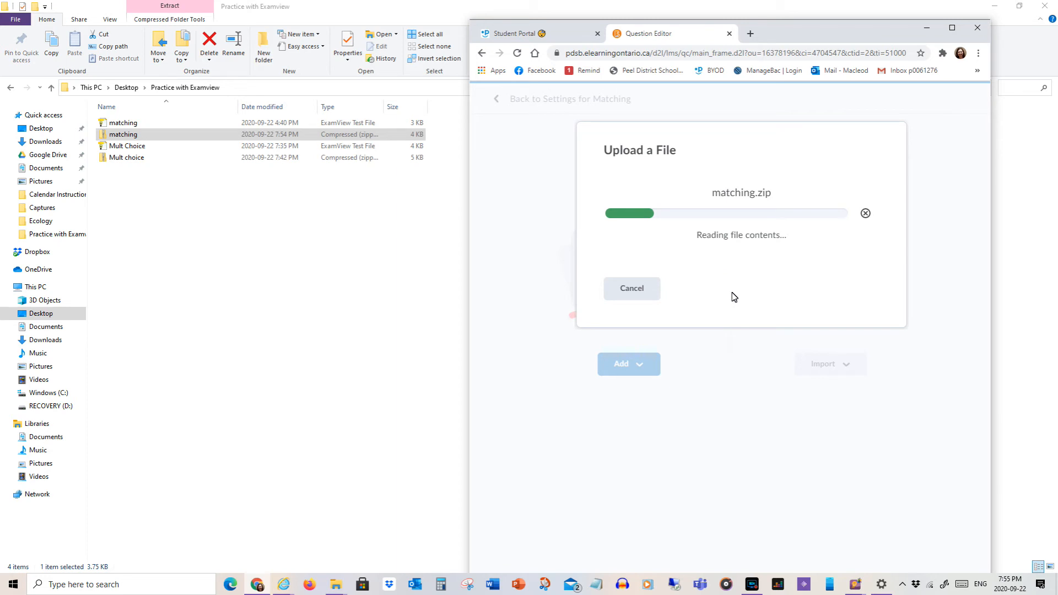
{"action": "left_click", "coordinate": [952, 28]}
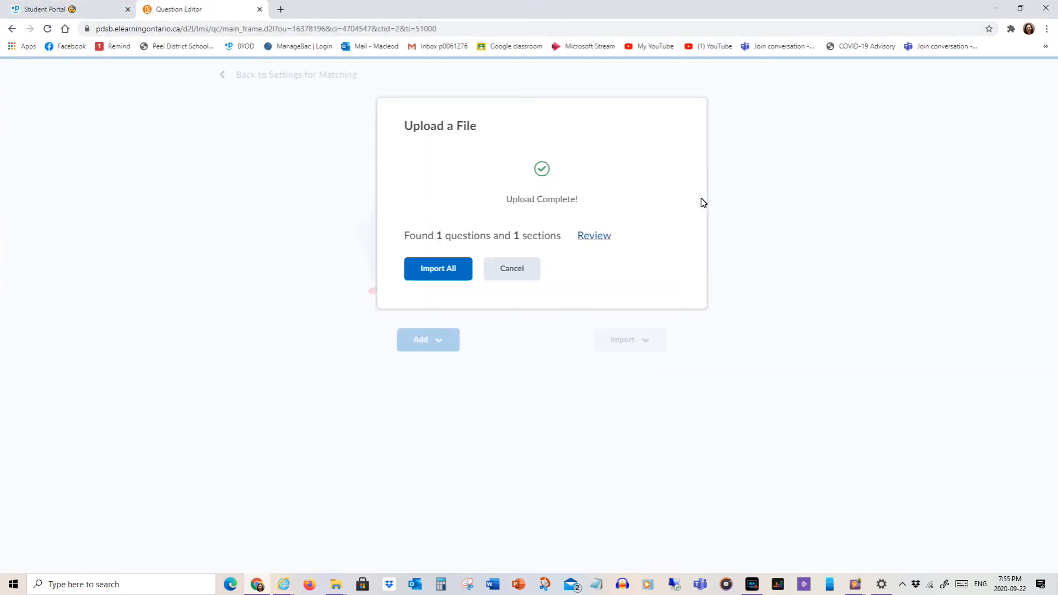
{"action": "left_click", "coordinate": [450, 272]}
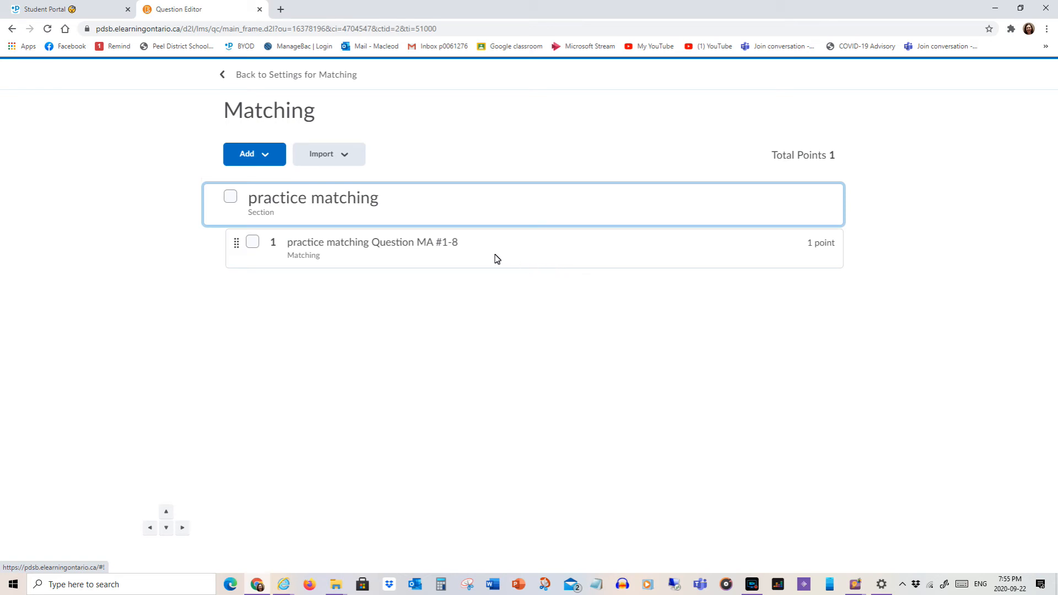
- Return to the Matching quiz's settings, set the imported matching question's points to 8, and save the quiz
{"action": "left_click", "coordinate": [292, 75]}
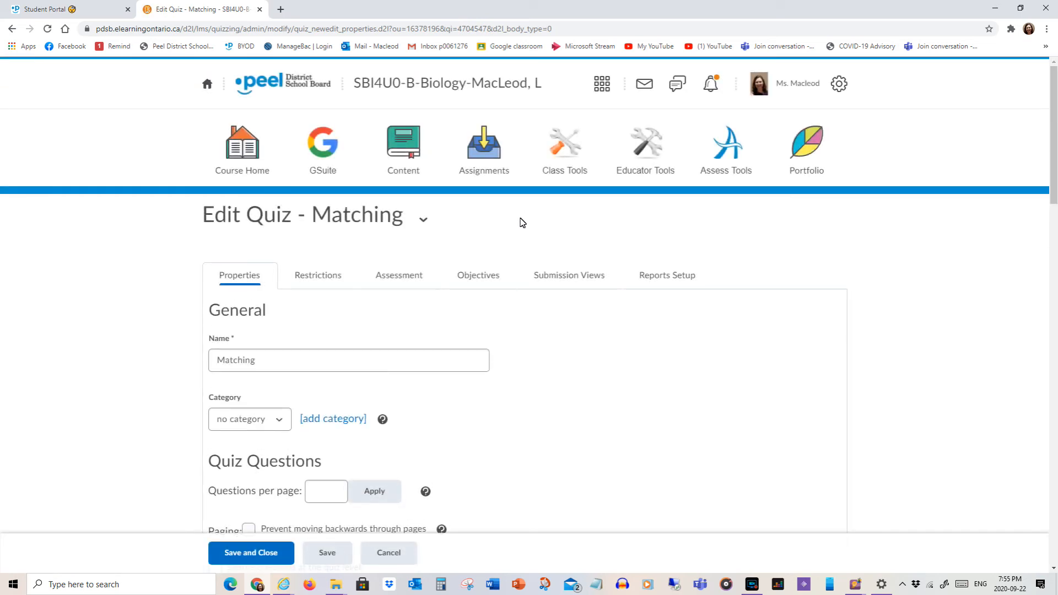
{"action": "scroll", "coordinate": [593, 353], "scroll_direction": "down", "scroll_amount": 5}
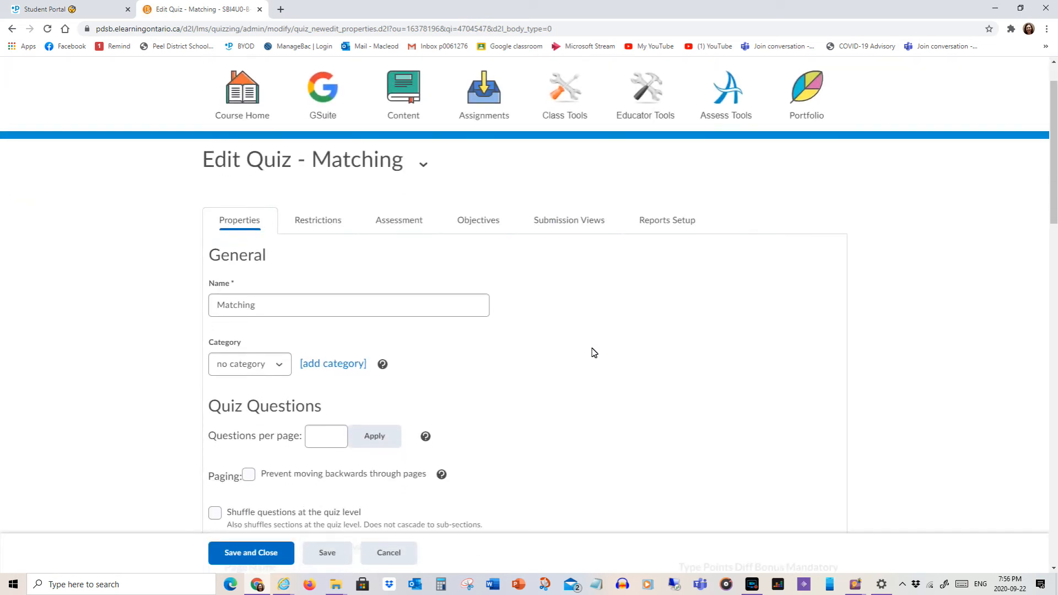
{"action": "scroll", "coordinate": [593, 353], "scroll_direction": "down", "scroll_amount": 1}
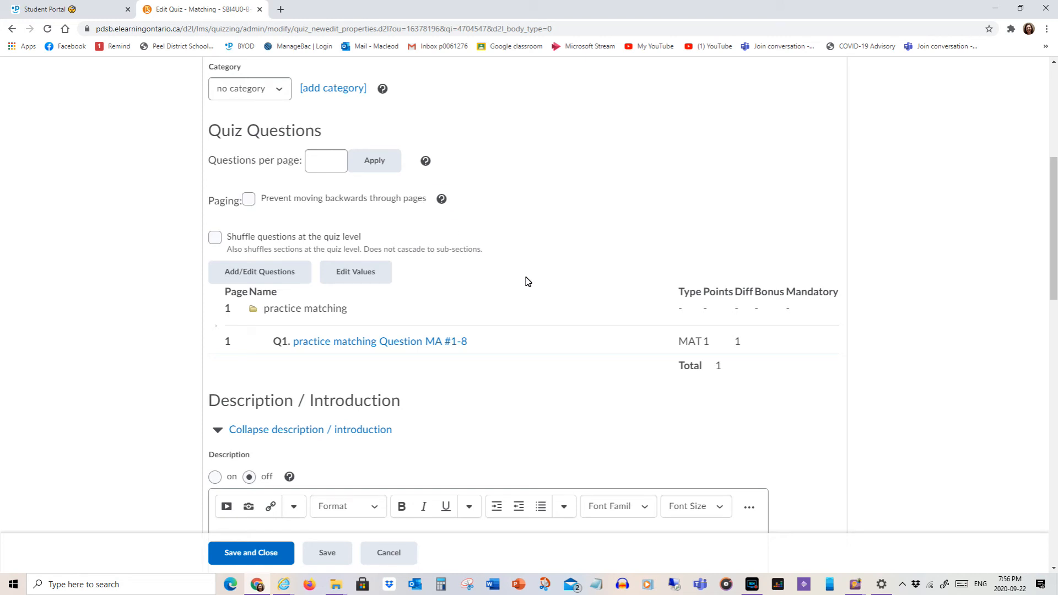
{"action": "left_click", "coordinate": [371, 273]}
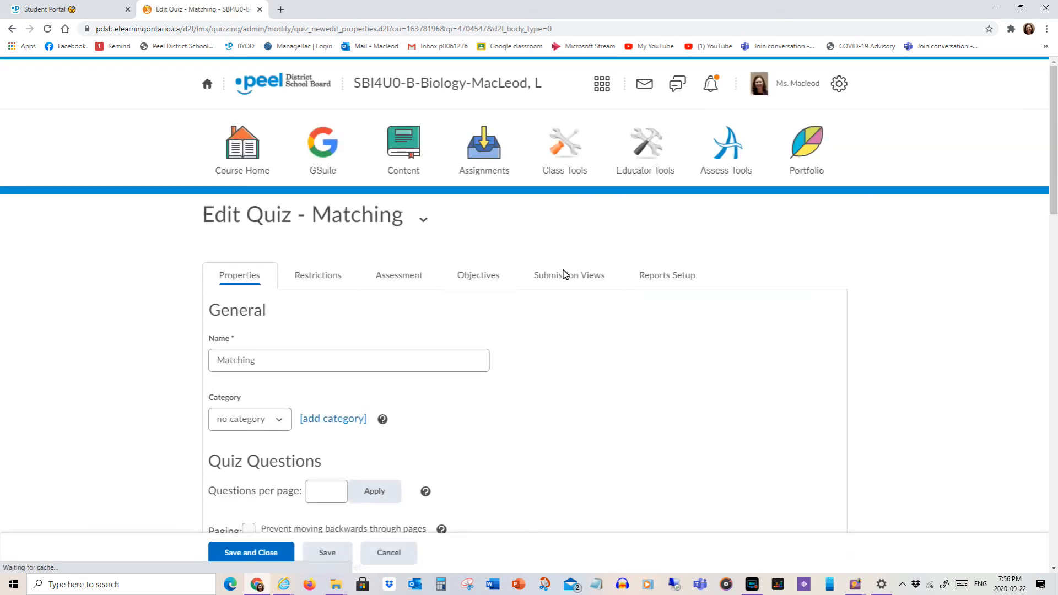
{"action": "scroll", "coordinate": [553, 340], "scroll_direction": "down", "scroll_amount": 5}
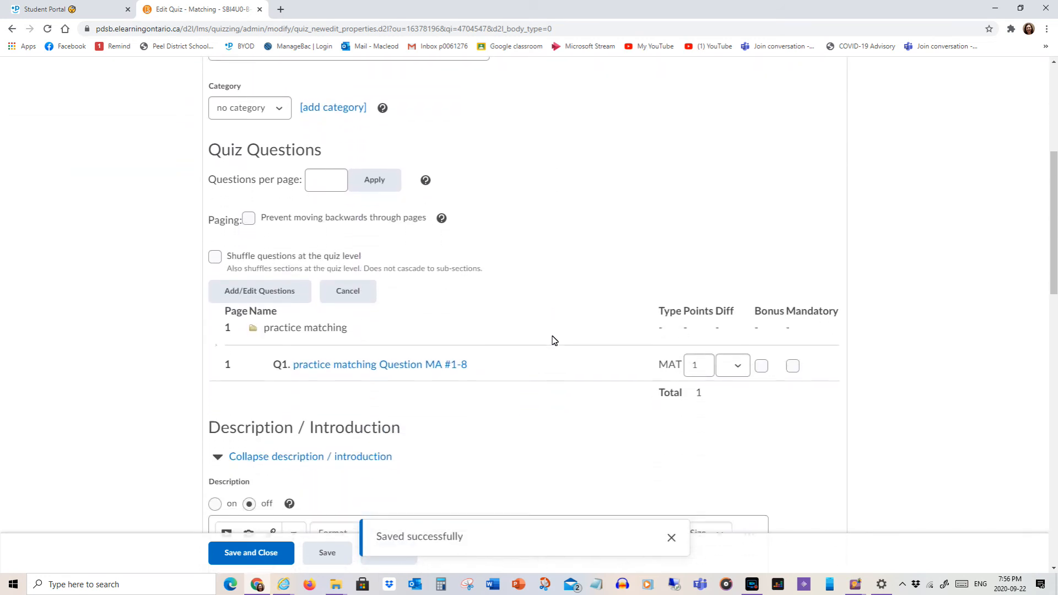
{"action": "left_click", "coordinate": [740, 348]}
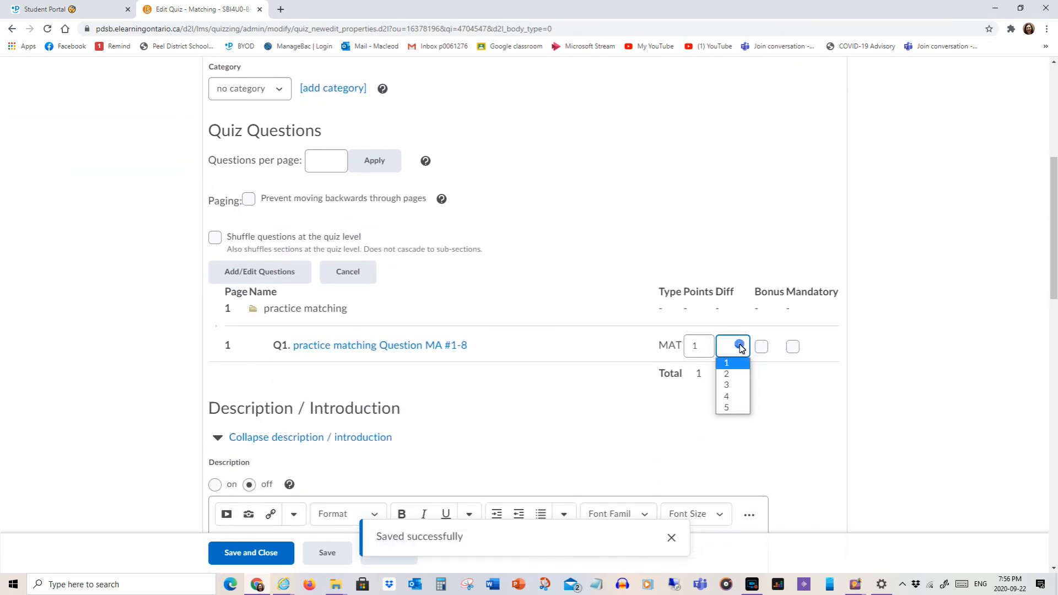
{"action": "left_click", "coordinate": [706, 349]}
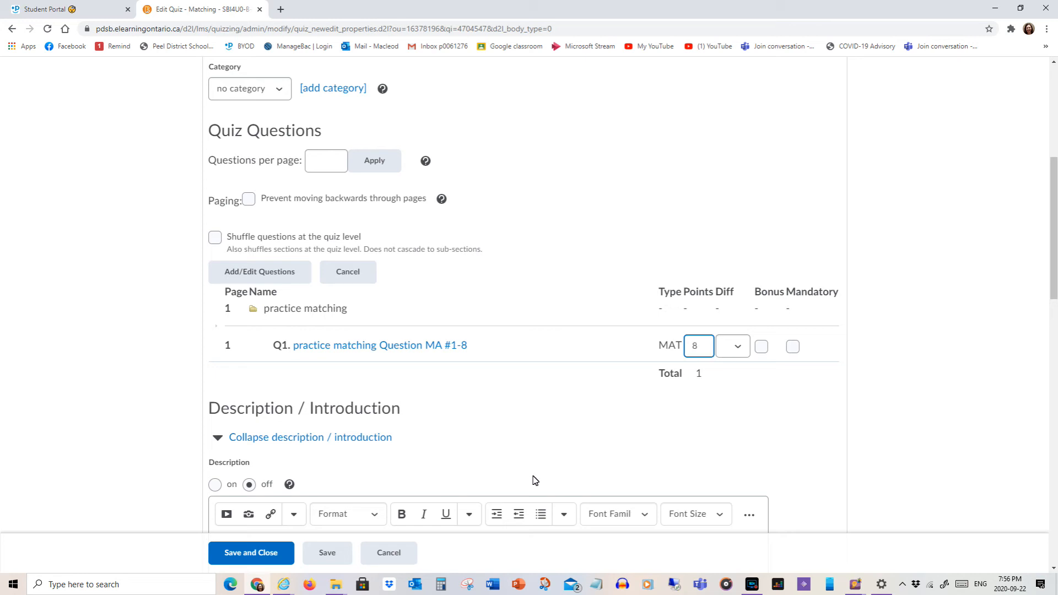
{"action": "left_click", "coordinate": [336, 554]}
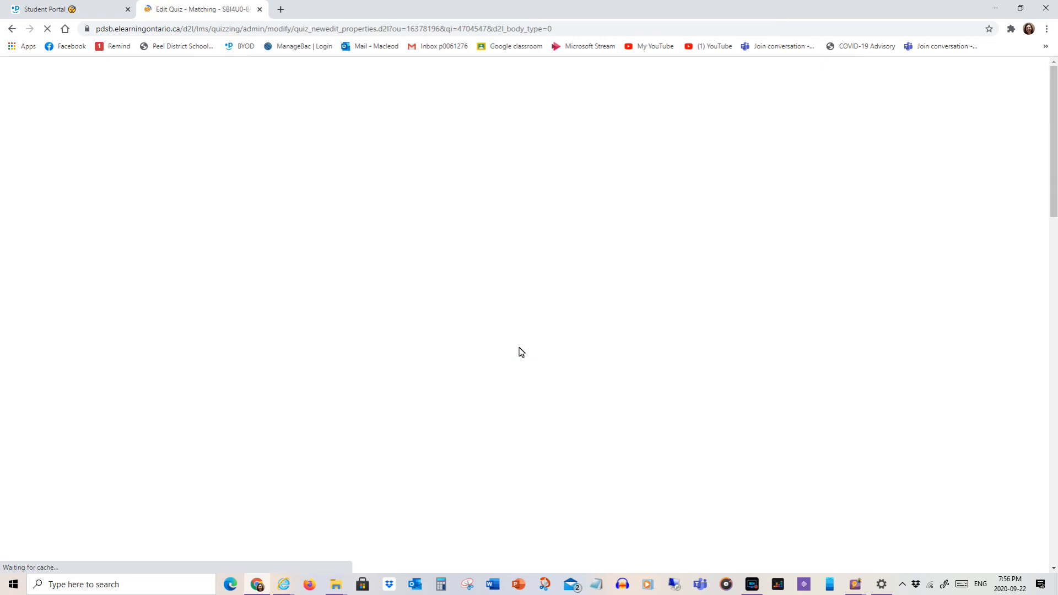
- In the quiz's optional advanced properties, enable Disable right click and Disable Email, Instant Messages and alerts
{"action": "scroll", "coordinate": [521, 351], "scroll_direction": "down", "scroll_amount": 7}
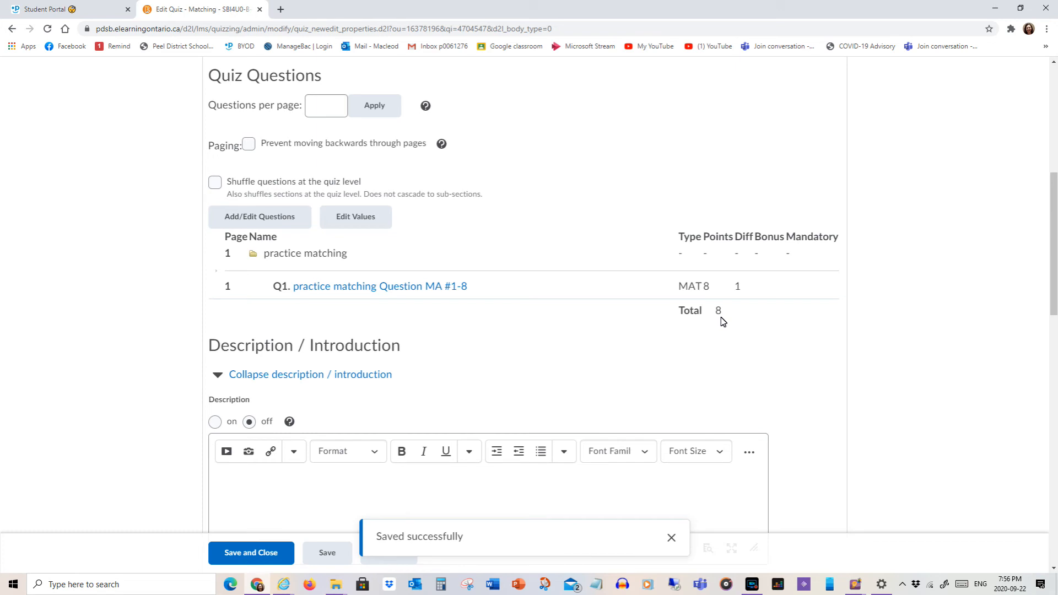
{"action": "scroll", "coordinate": [513, 320], "scroll_direction": "down", "scroll_amount": 3}
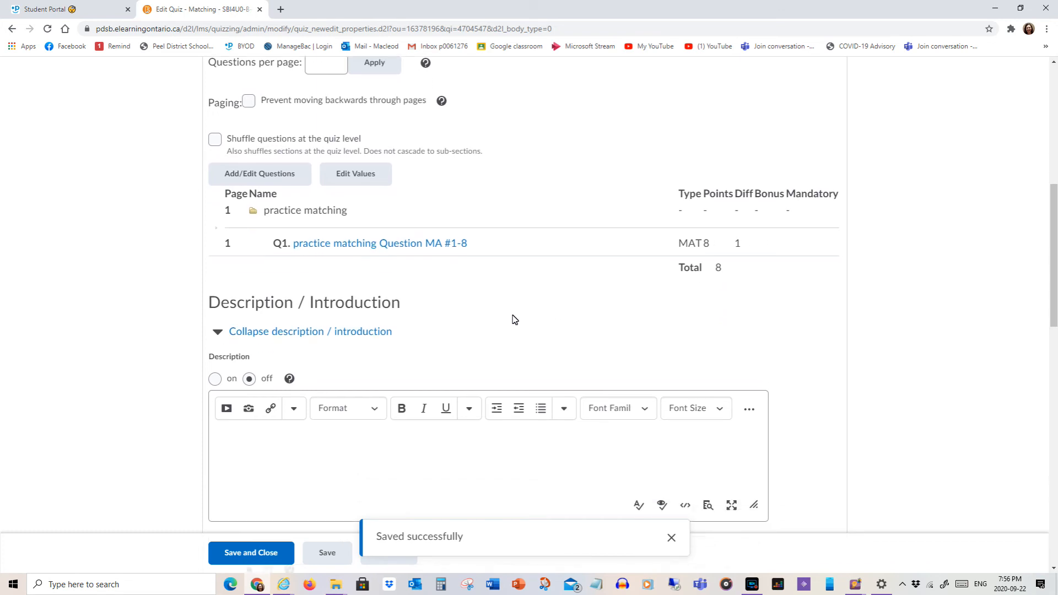
{"action": "scroll", "coordinate": [432, 340], "scroll_direction": "down", "scroll_amount": 3}
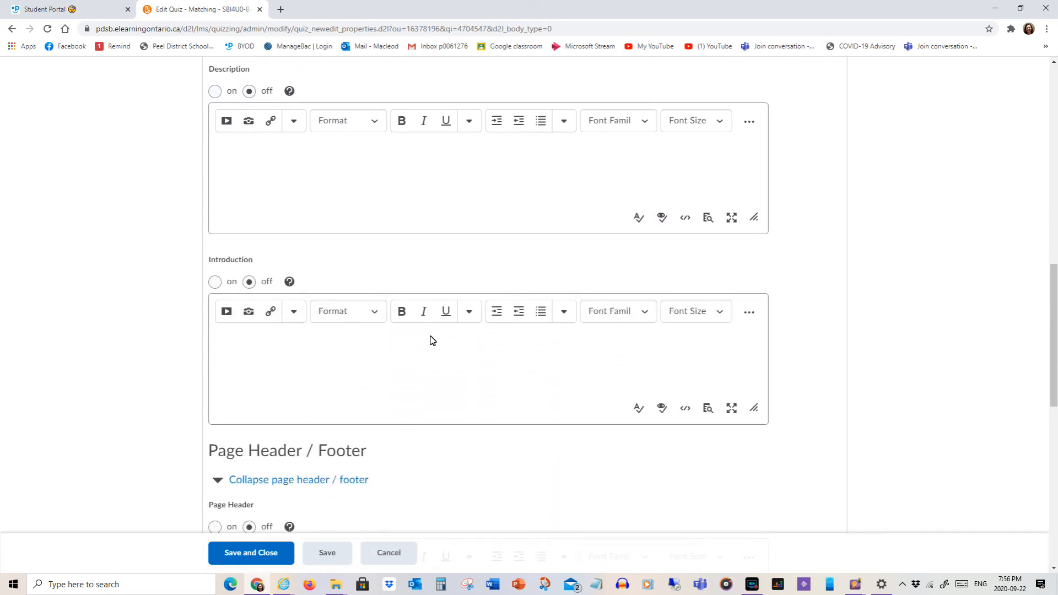
{"action": "scroll", "coordinate": [368, 383], "scroll_direction": "down", "scroll_amount": 2}
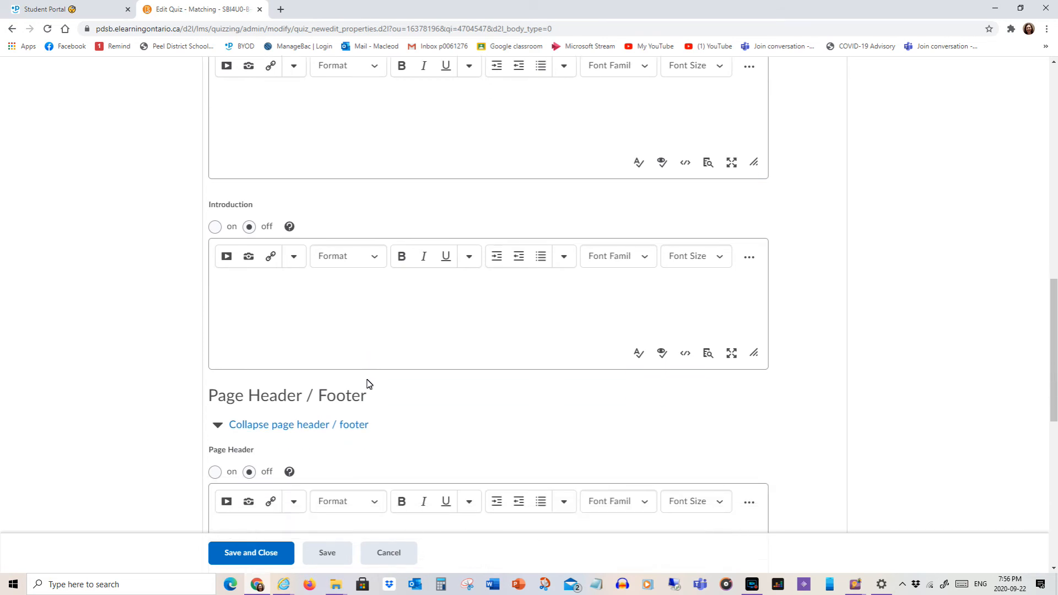
{"action": "scroll", "coordinate": [460, 305], "scroll_direction": "down", "scroll_amount": 7}
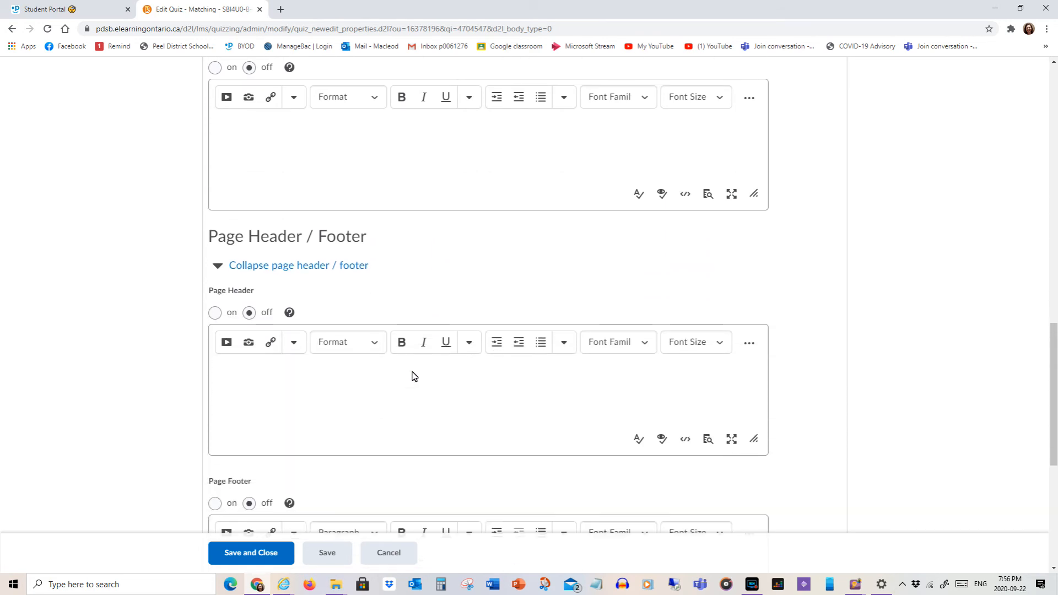
{"action": "scroll", "coordinate": [405, 384], "scroll_direction": "down", "scroll_amount": 2}
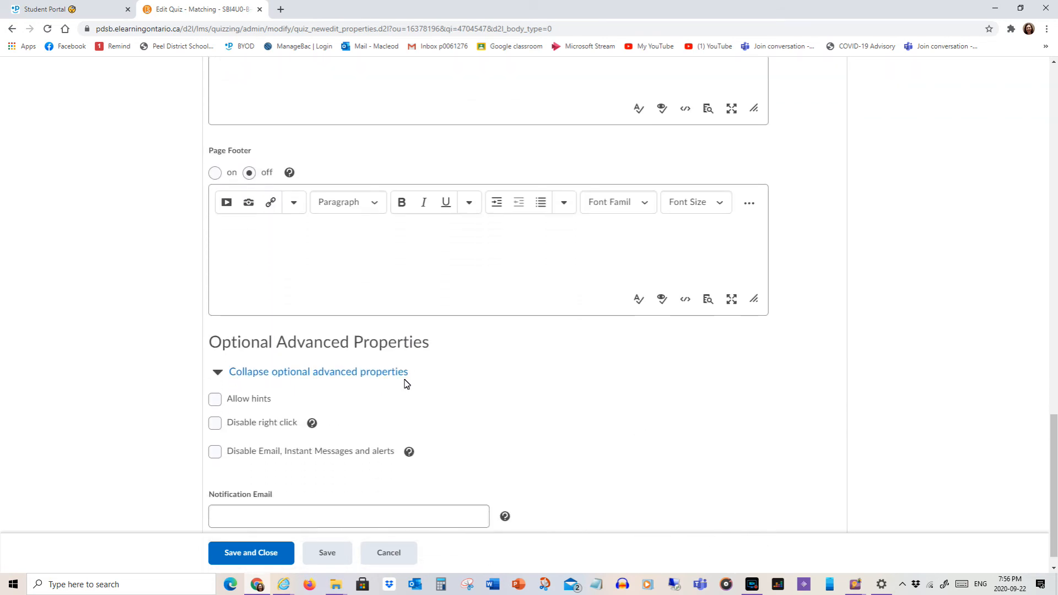
{"action": "left_click", "coordinate": [215, 401]}
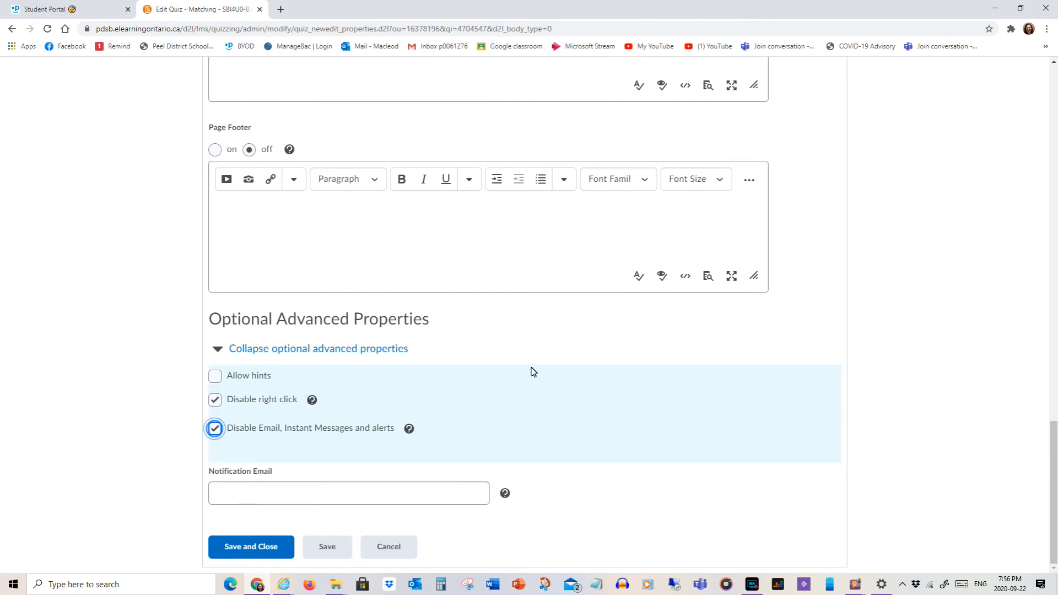
- Save the Matching quiz's advanced properties and, in its restrictions, turn off Hide from Users
{"action": "left_click", "coordinate": [334, 550]}
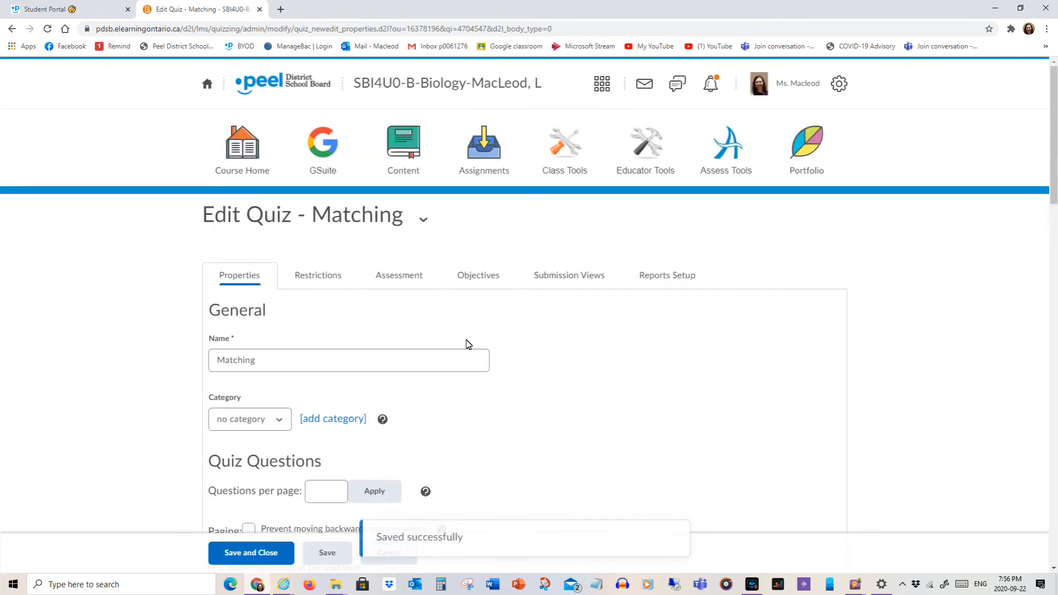
{"action": "left_click", "coordinate": [338, 279]}
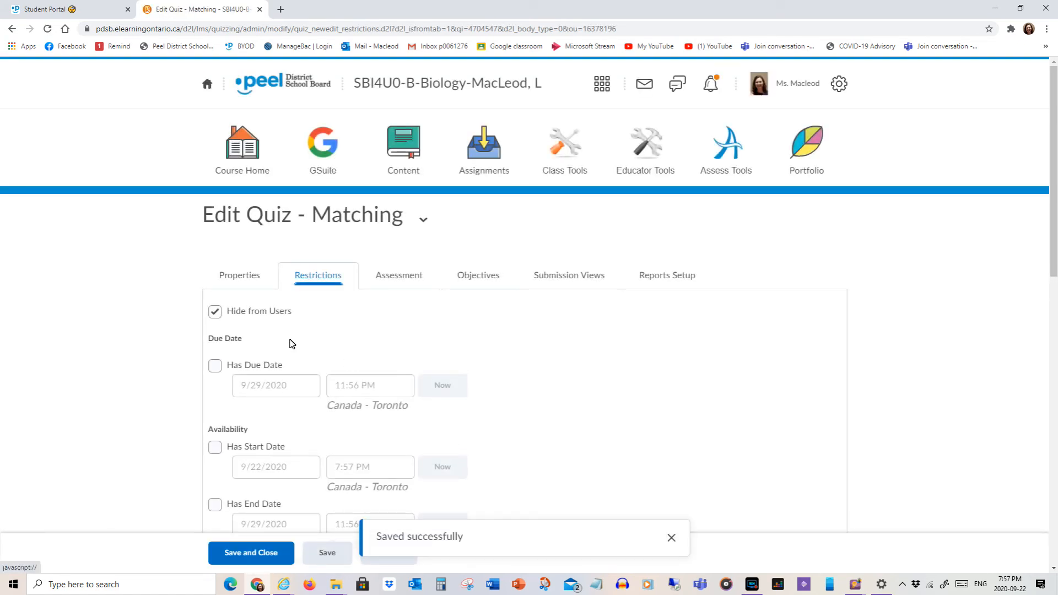
{"action": "left_click", "coordinate": [215, 313]}
- Enable a start date and an end date for the quiz's availability, setting the end date to 9/22/2020
{"action": "scroll", "coordinate": [402, 331], "scroll_direction": "down", "scroll_amount": 3}
{"action": "scroll", "coordinate": [330, 326], "scroll_direction": "down", "scroll_amount": 1}
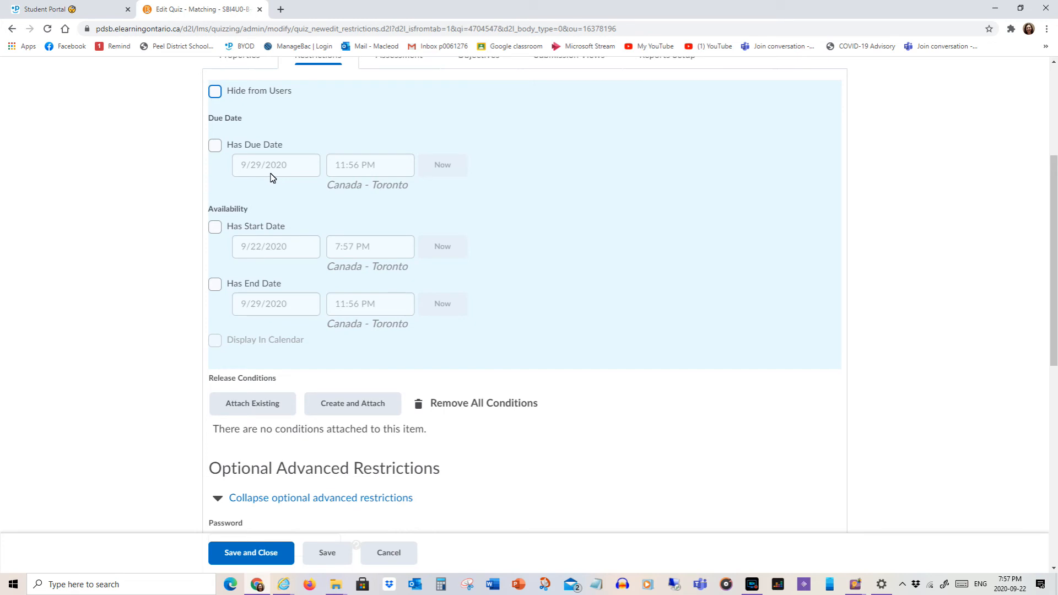
{"action": "left_click", "coordinate": [215, 229]}
{"action": "left_click", "coordinate": [215, 287]}
{"action": "left_click", "coordinate": [289, 305]}
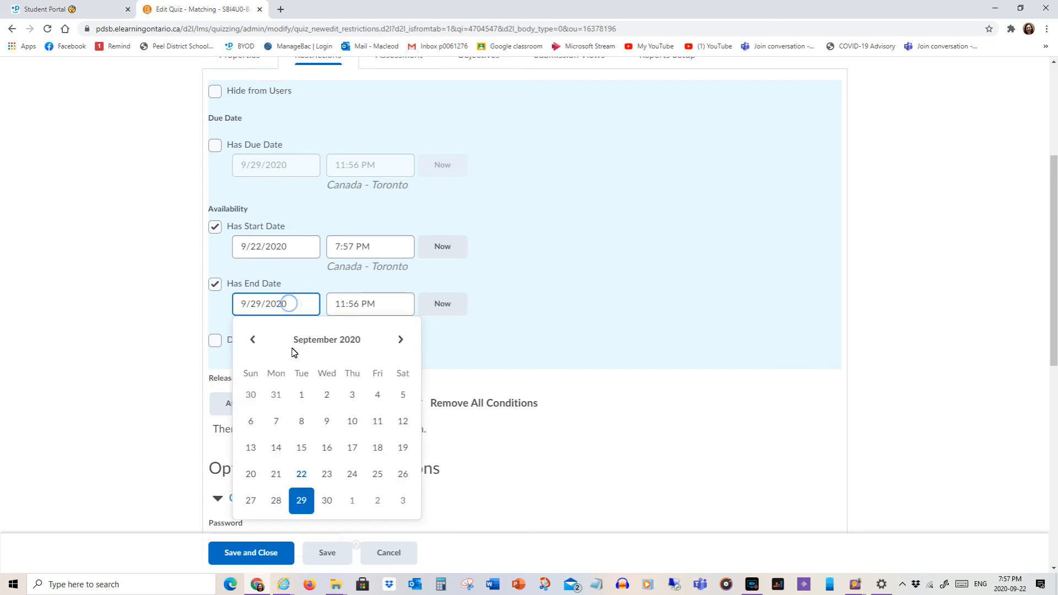
{"action": "left_click", "coordinate": [300, 473]}
- Set the availability start time to 8:00 PM and end time to 10:00 PM, and display the dates in the calendar
{"action": "left_click", "coordinate": [374, 250]}
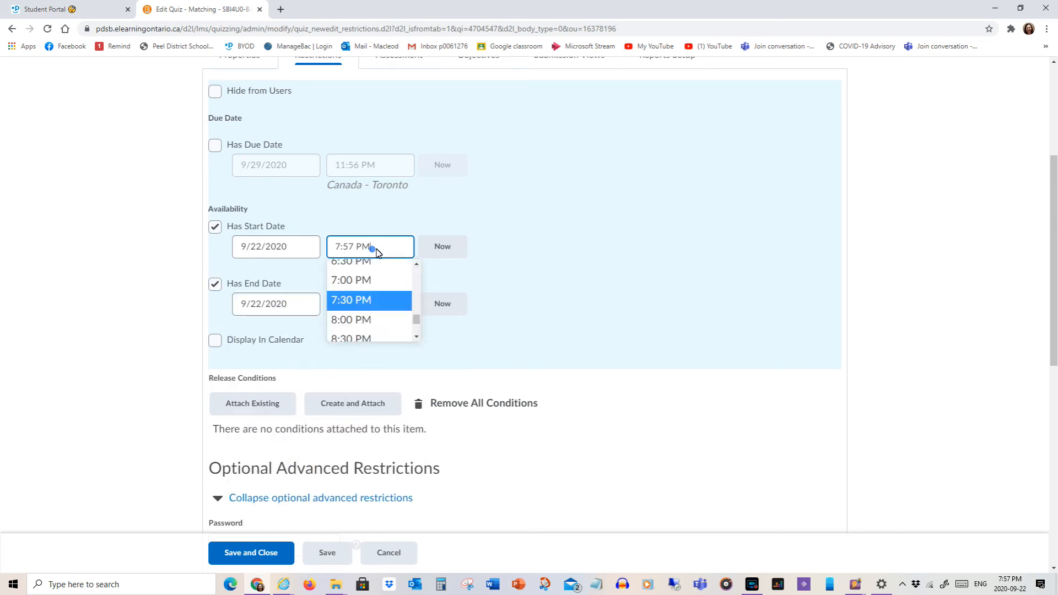
{"action": "left_click", "coordinate": [366, 320]}
{"action": "left_click", "coordinate": [370, 298]}
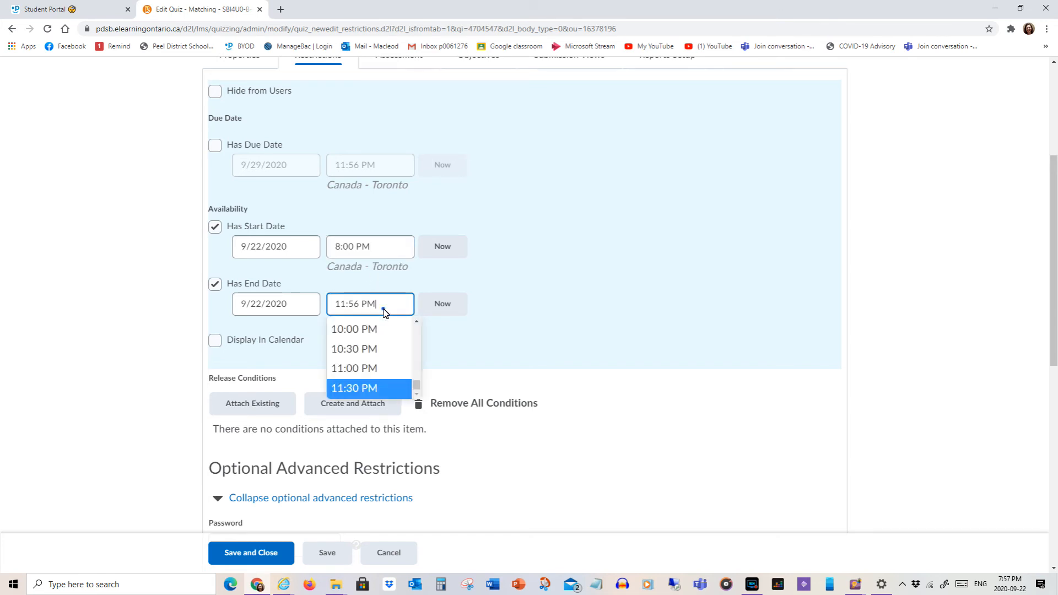
{"action": "left_click", "coordinate": [385, 328]}
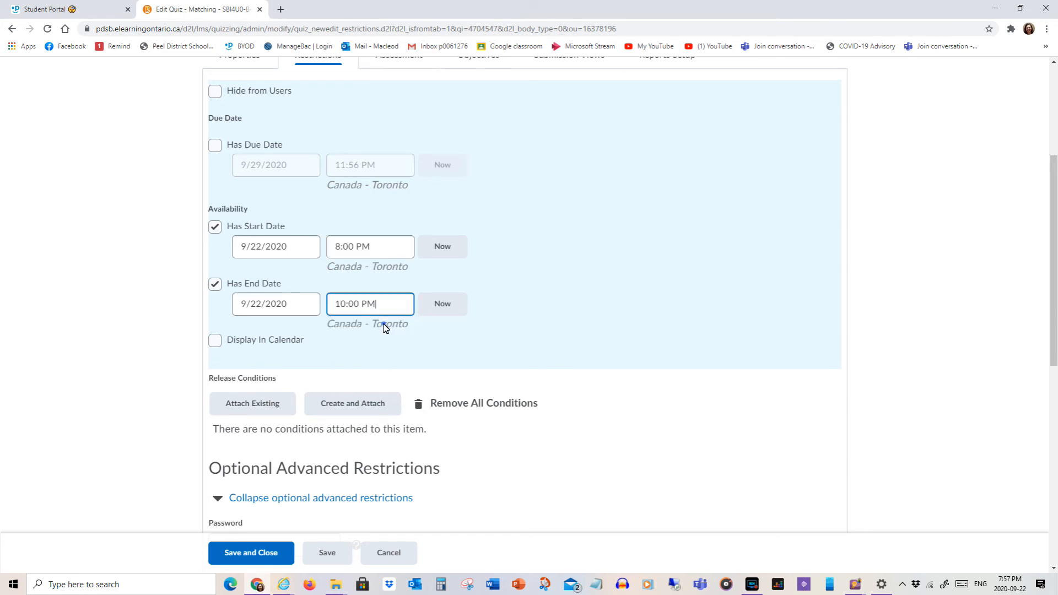
{"action": "left_click", "coordinate": [217, 341]}
- Switch the quiz's timing to Enforced Time Limit, then save and close the quiz
{"action": "scroll", "coordinate": [565, 331], "scroll_direction": "down", "scroll_amount": 4}
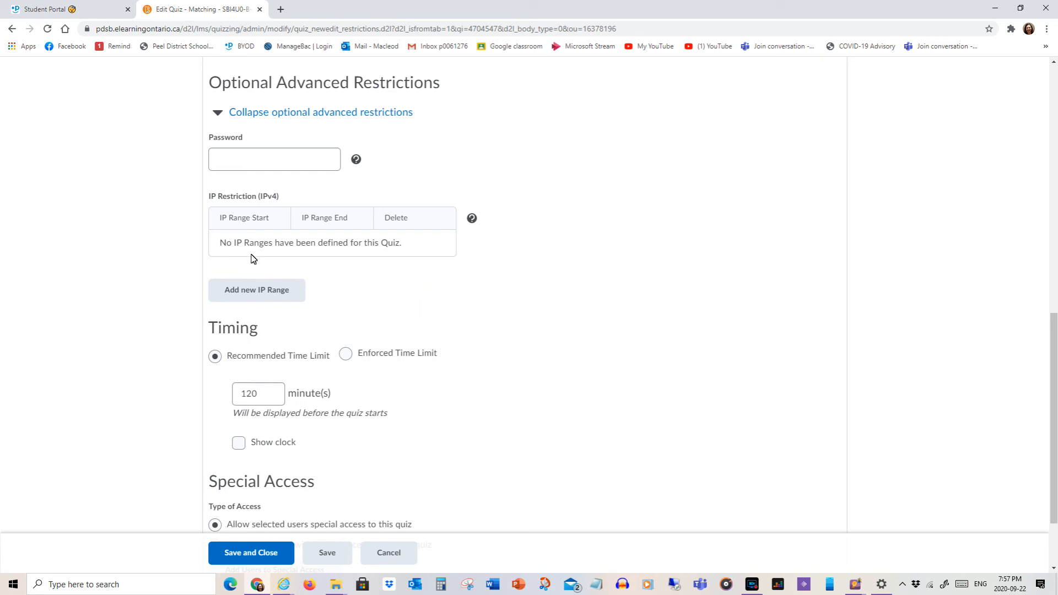
{"action": "scroll", "coordinate": [486, 306], "scroll_direction": "down", "scroll_amount": 2}
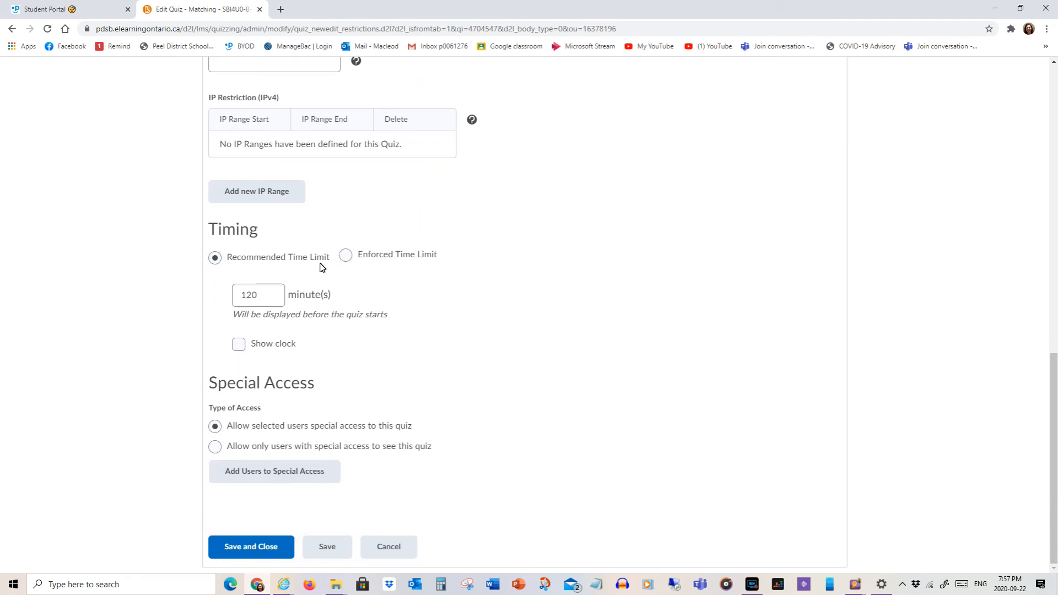
{"action": "left_click", "coordinate": [346, 255]}
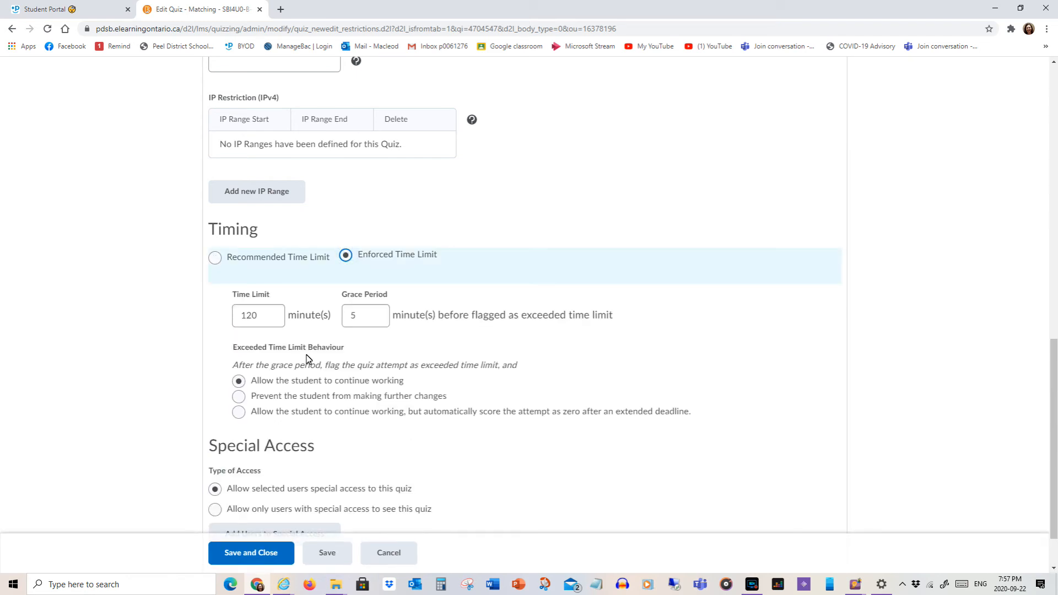
{"action": "scroll", "coordinate": [307, 359], "scroll_direction": "down", "scroll_amount": 2}
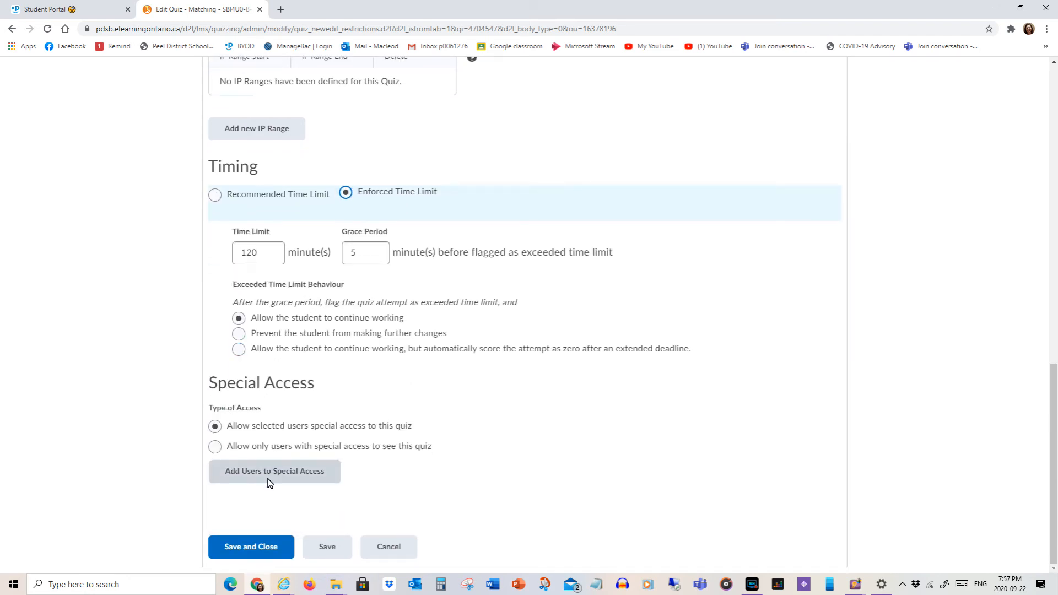
{"action": "left_click", "coordinate": [329, 548]}
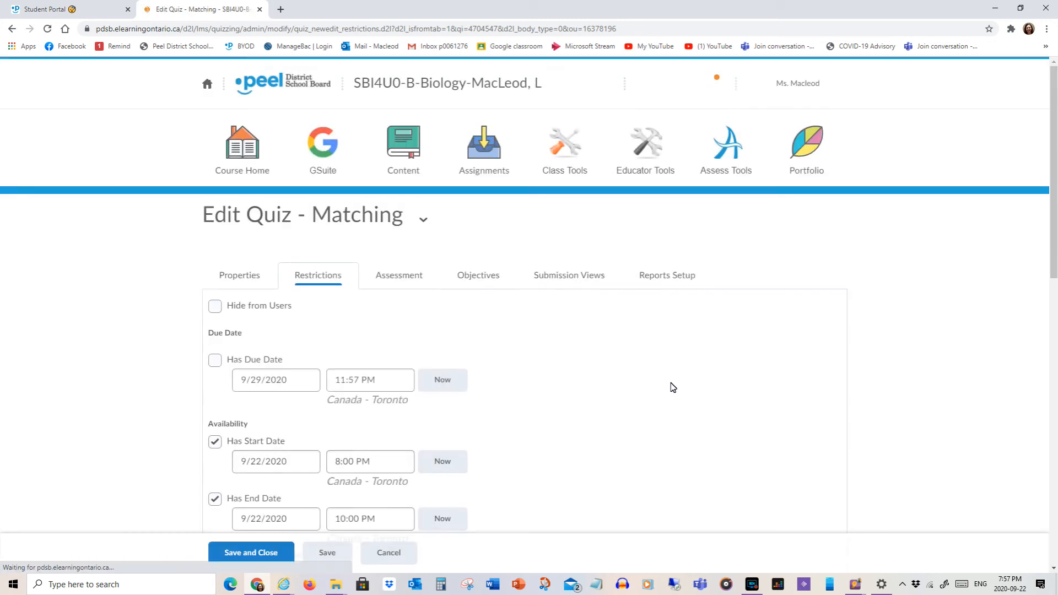
{"action": "scroll", "coordinate": [603, 379], "scroll_direction": "down", "scroll_amount": 2}
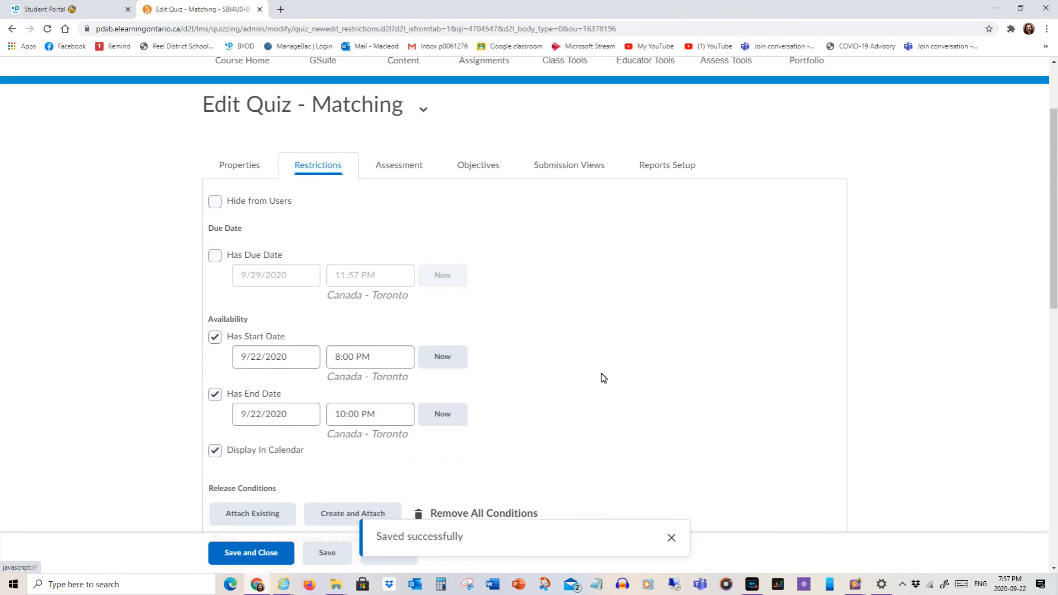
{"action": "scroll", "coordinate": [604, 378], "scroll_direction": "down", "scroll_amount": 3}
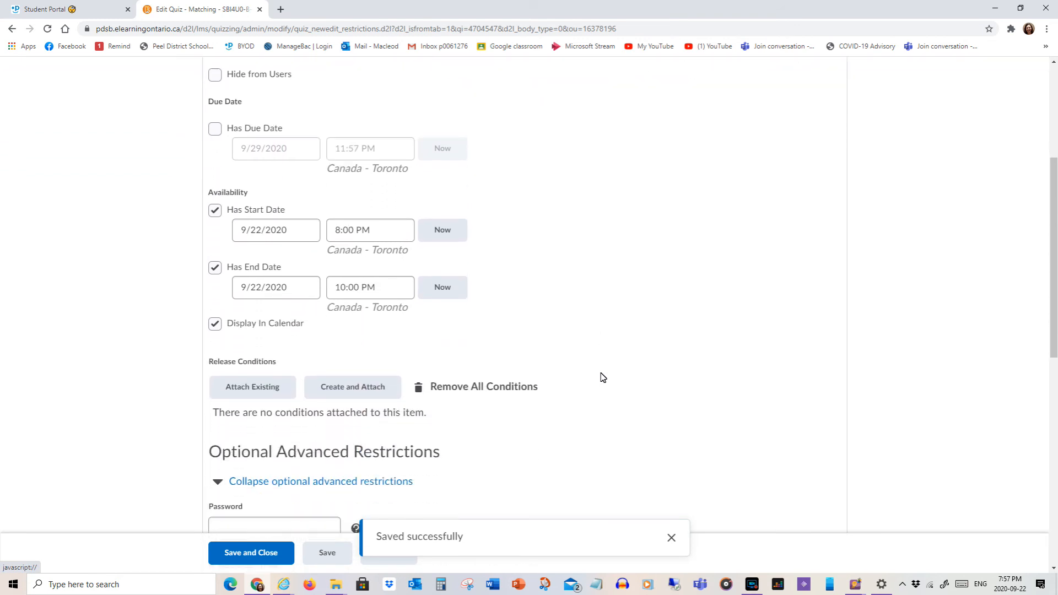
{"action": "scroll", "coordinate": [604, 378], "scroll_direction": "down", "scroll_amount": 1}
{"action": "left_click", "coordinate": [261, 554]}
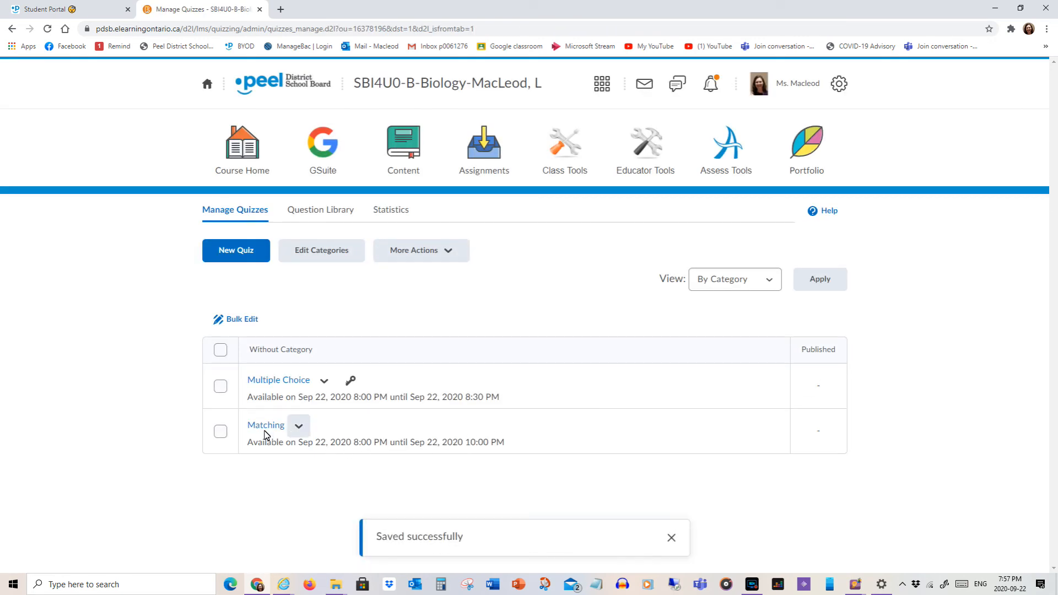
- Preview the Matching quiz's details and instructions, and exit the preview without starting the quiz
{"action": "left_click", "coordinate": [300, 430]}
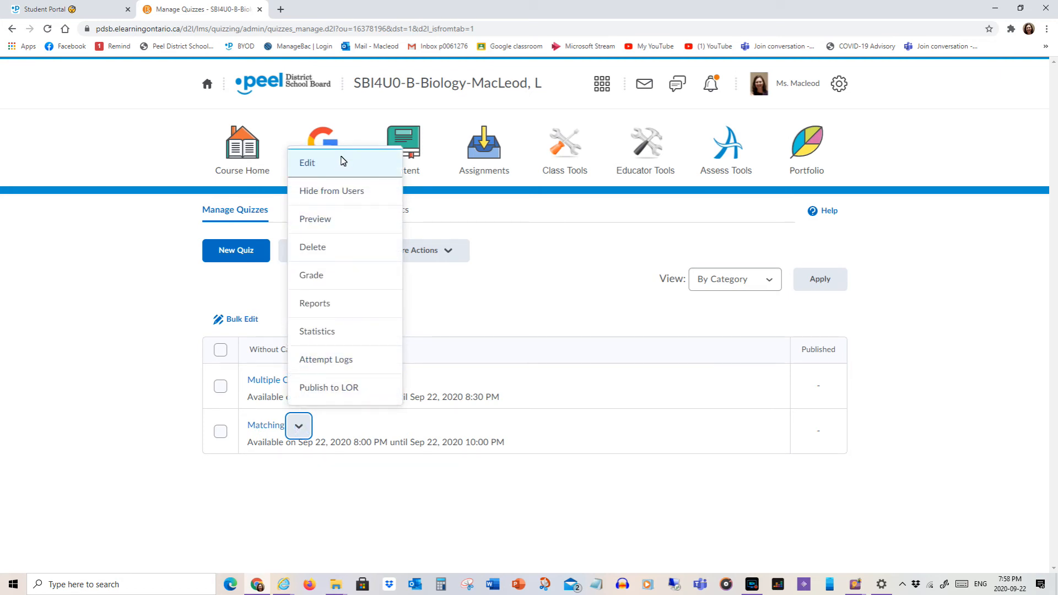
{"action": "left_click", "coordinate": [323, 220]}
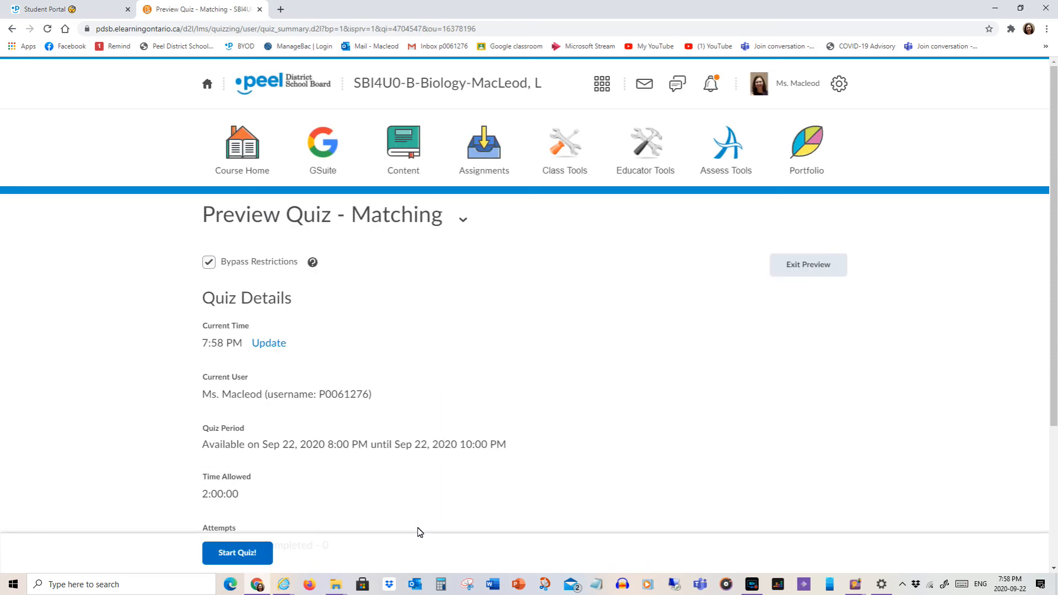
{"action": "scroll", "coordinate": [587, 379], "scroll_direction": "down", "scroll_amount": 4}
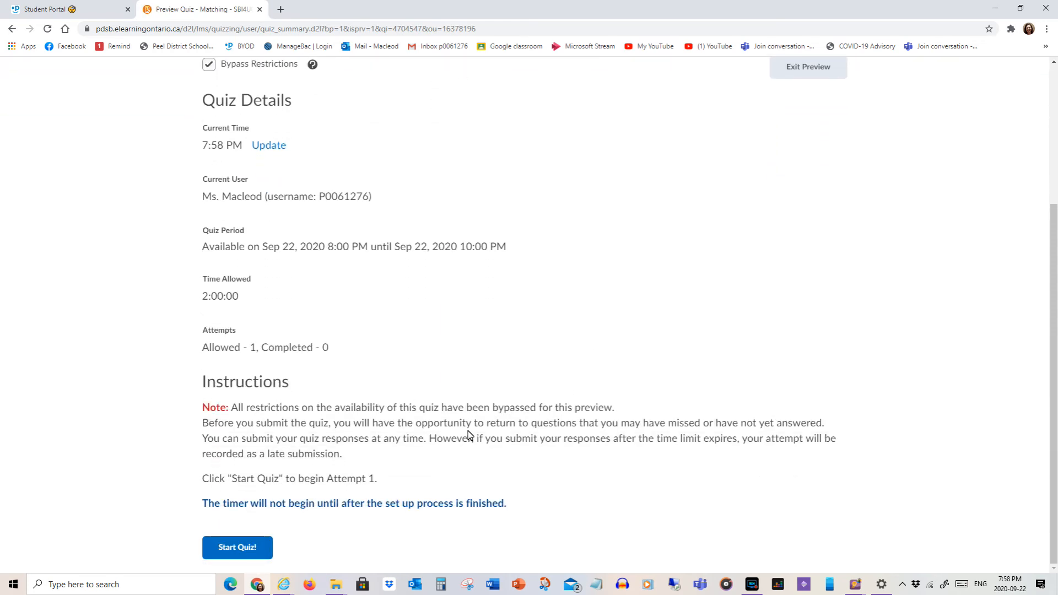
{"action": "scroll", "coordinate": [340, 485], "scroll_direction": "up", "scroll_amount": 2}
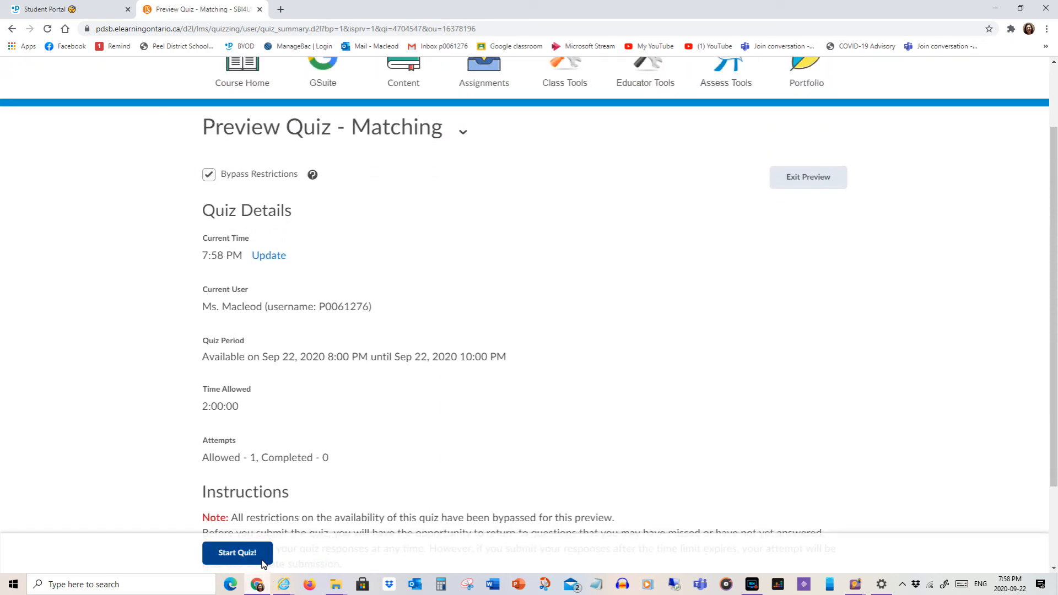
{"action": "left_click", "coordinate": [833, 178]}
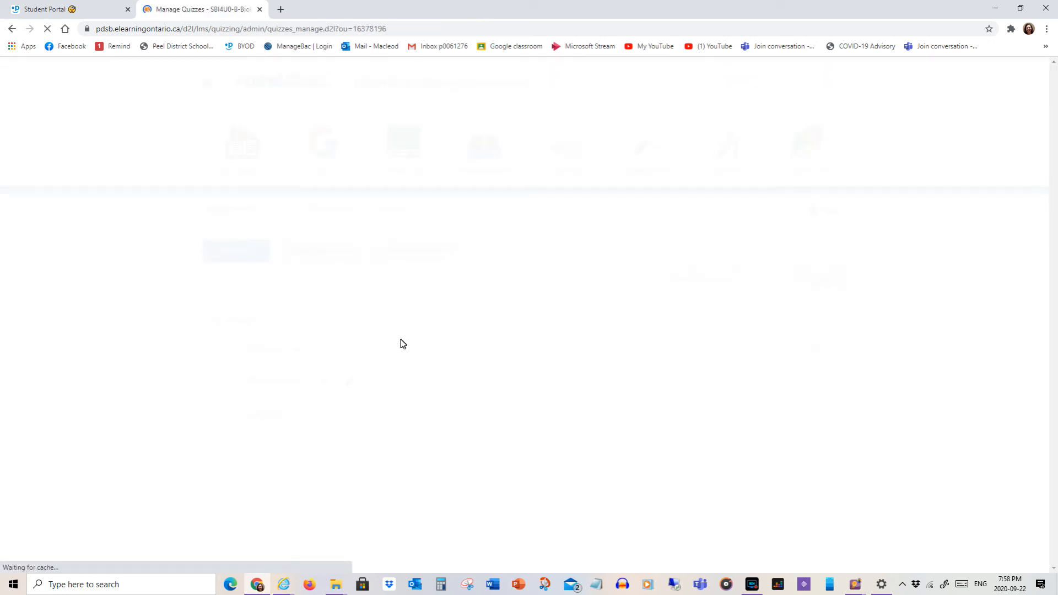
- Open the imported practice matching Question MA #1-8 for editing from the Matching quiz's question editor
{"action": "left_click", "coordinate": [274, 427]}
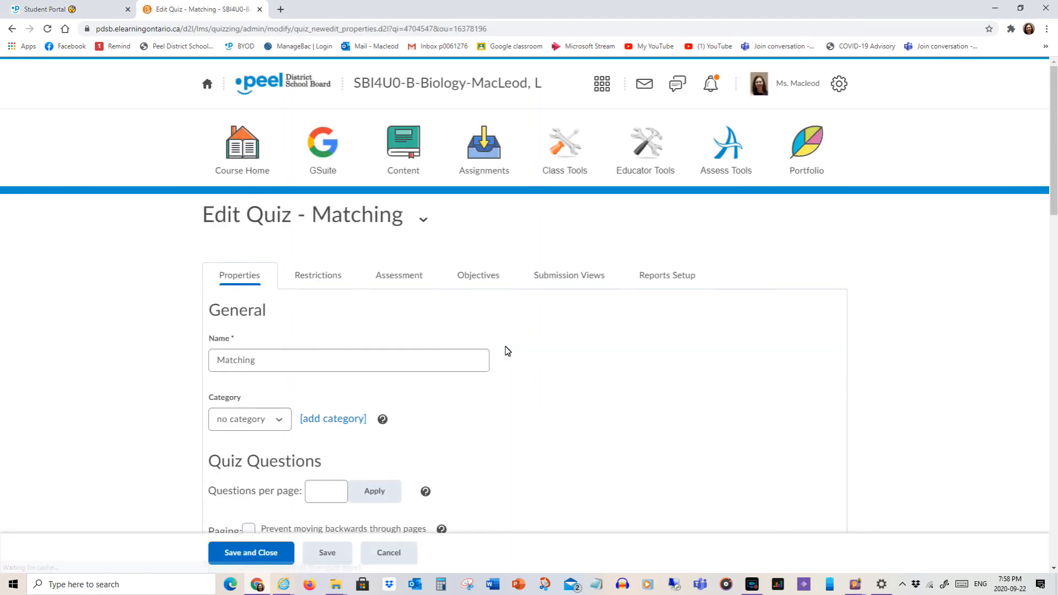
{"action": "scroll", "coordinate": [505, 349], "scroll_direction": "down", "scroll_amount": 7}
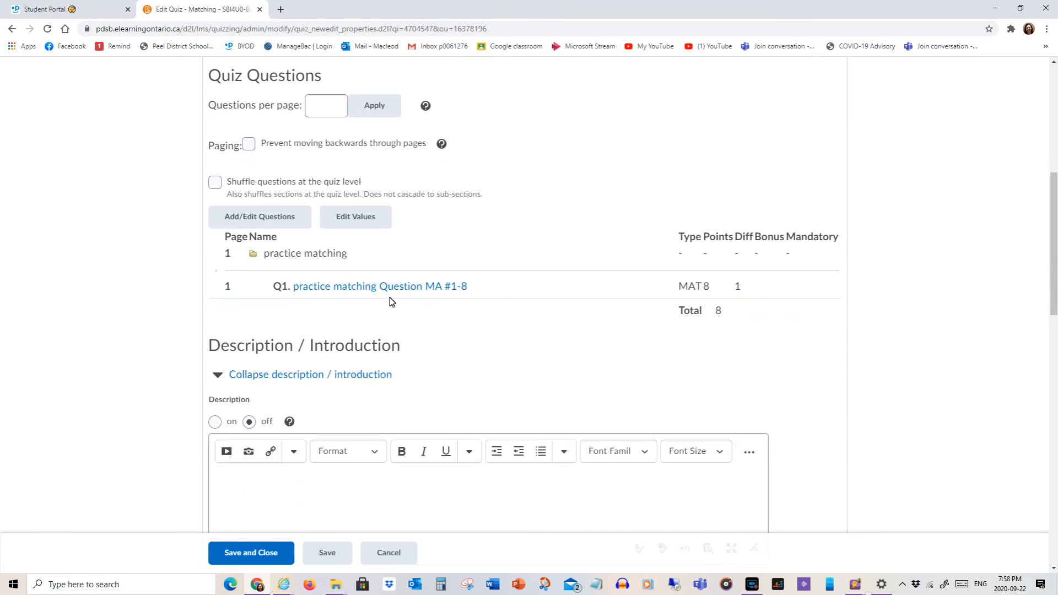
{"action": "left_click", "coordinate": [270, 224]}
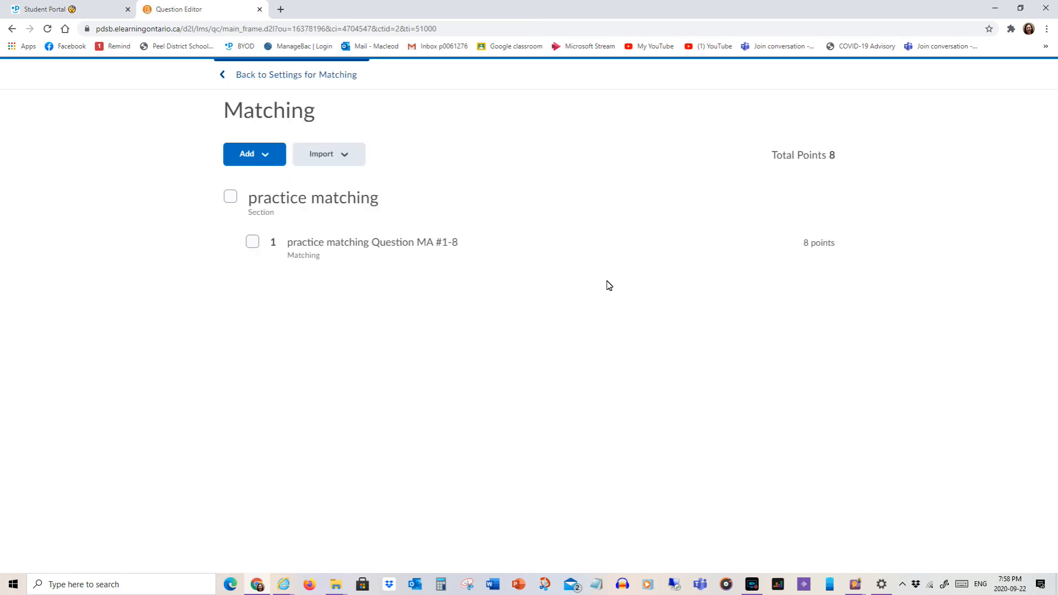
{"action": "left_click", "coordinate": [397, 243]}
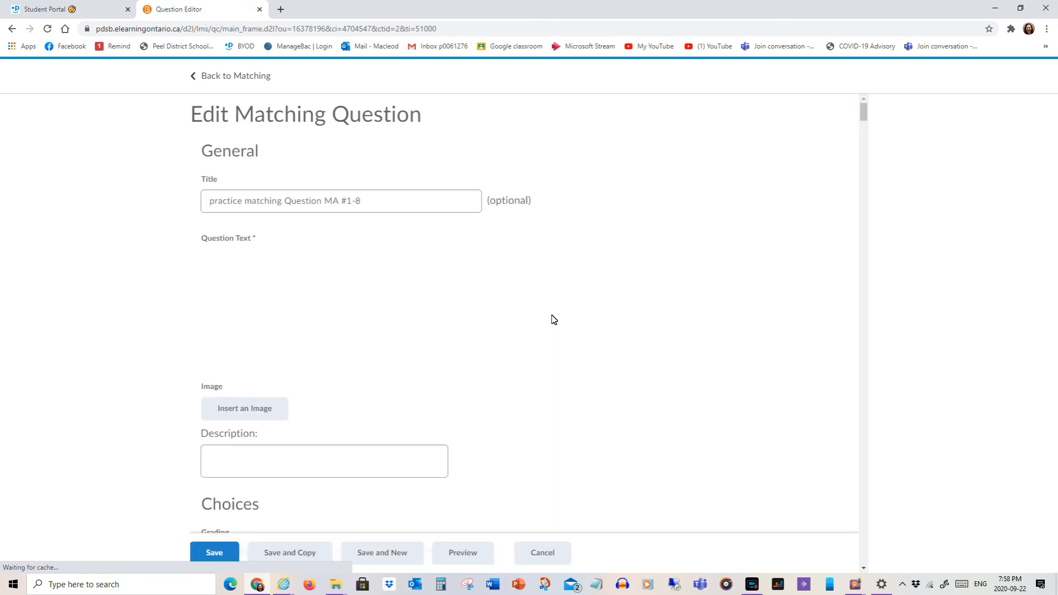
- Review the matching question's text and its full list of choices for repeated entries, down to the start of the matches
{"action": "scroll", "coordinate": [554, 320], "scroll_direction": "down", "scroll_amount": 3}
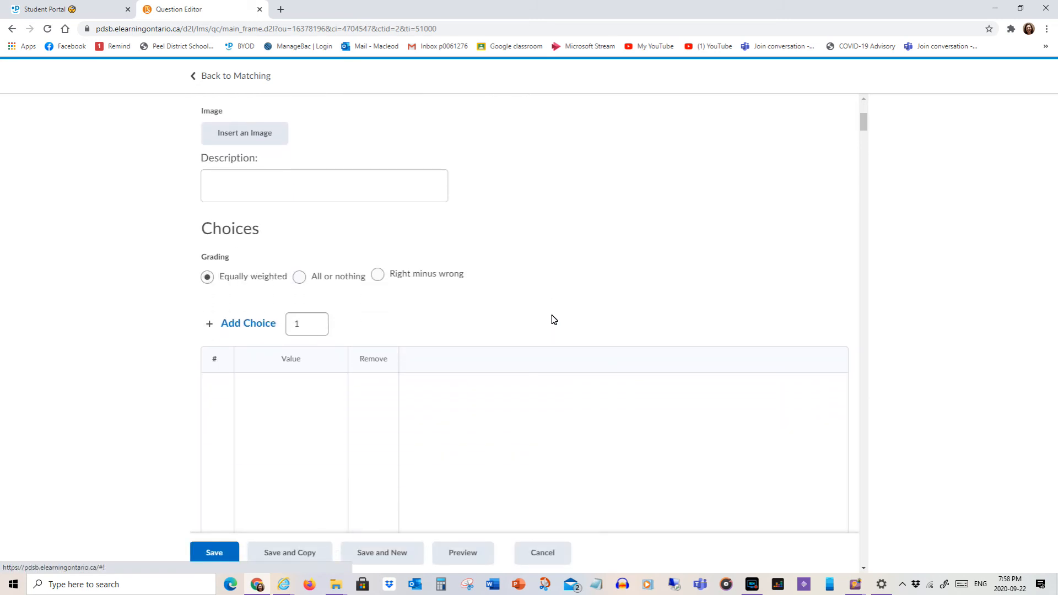
{"action": "scroll", "coordinate": [554, 320], "scroll_direction": "down", "scroll_amount": 2}
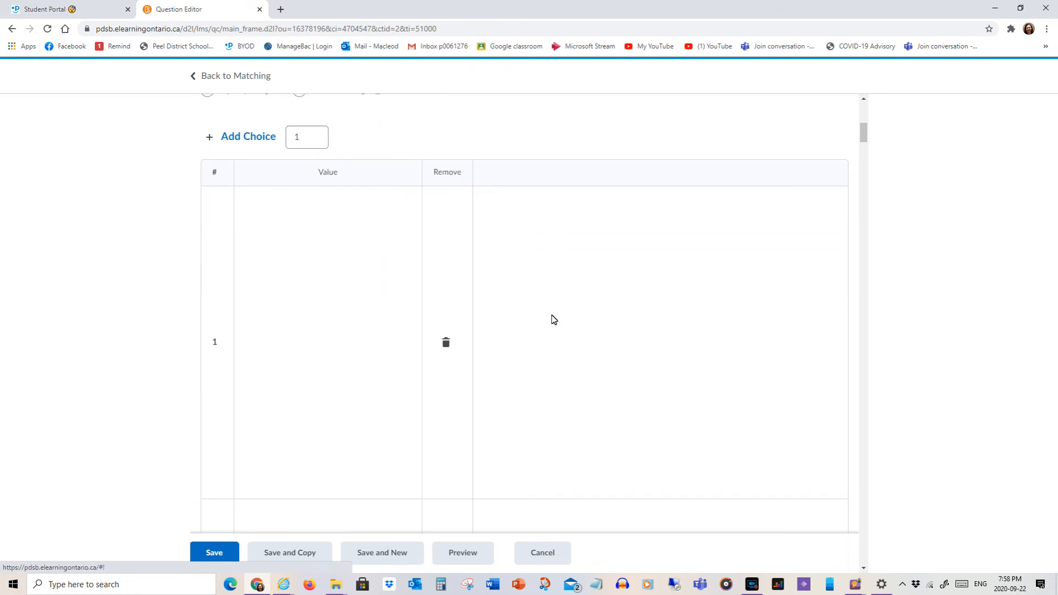
{"action": "scroll", "coordinate": [566, 220], "scroll_direction": "up", "scroll_amount": 4}
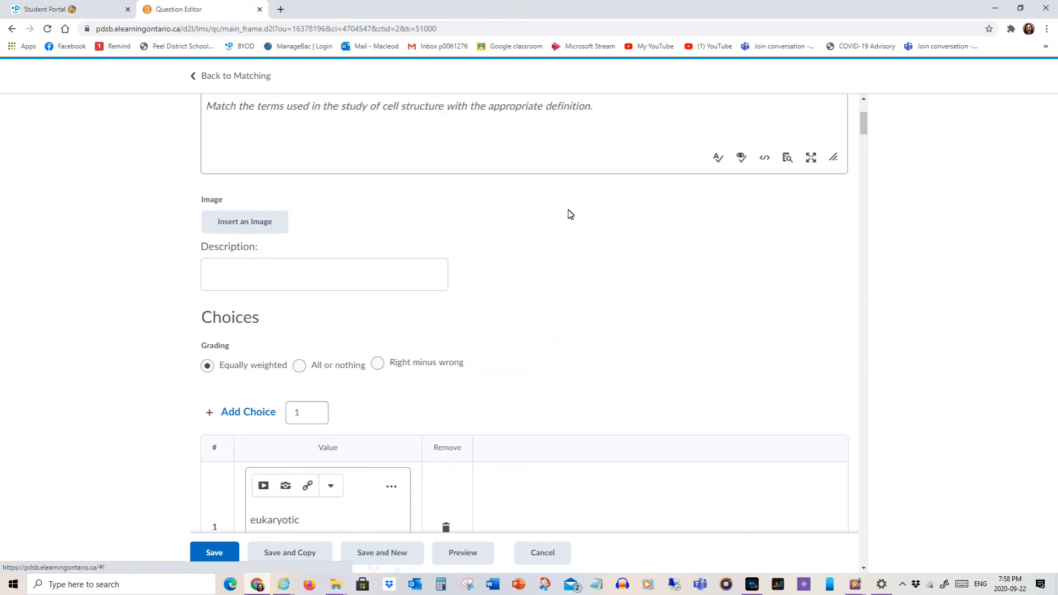
{"action": "scroll", "coordinate": [510, 312], "scroll_direction": "up", "scroll_amount": 1}
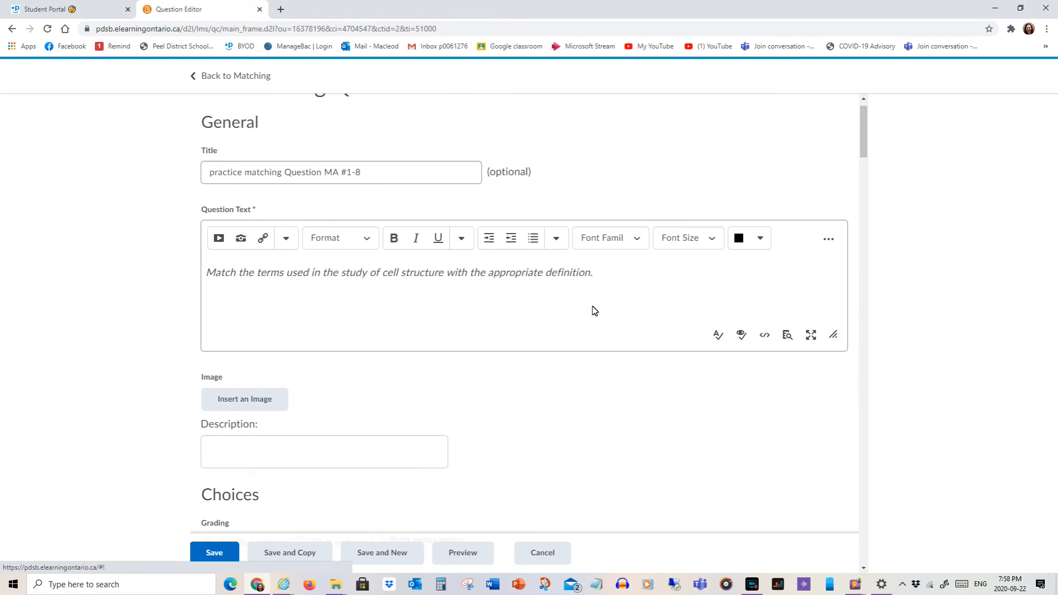
{"action": "scroll", "coordinate": [599, 331], "scroll_direction": "up", "scroll_amount": 1}
{"action": "scroll", "coordinate": [599, 331], "scroll_direction": "down", "scroll_amount": 5}
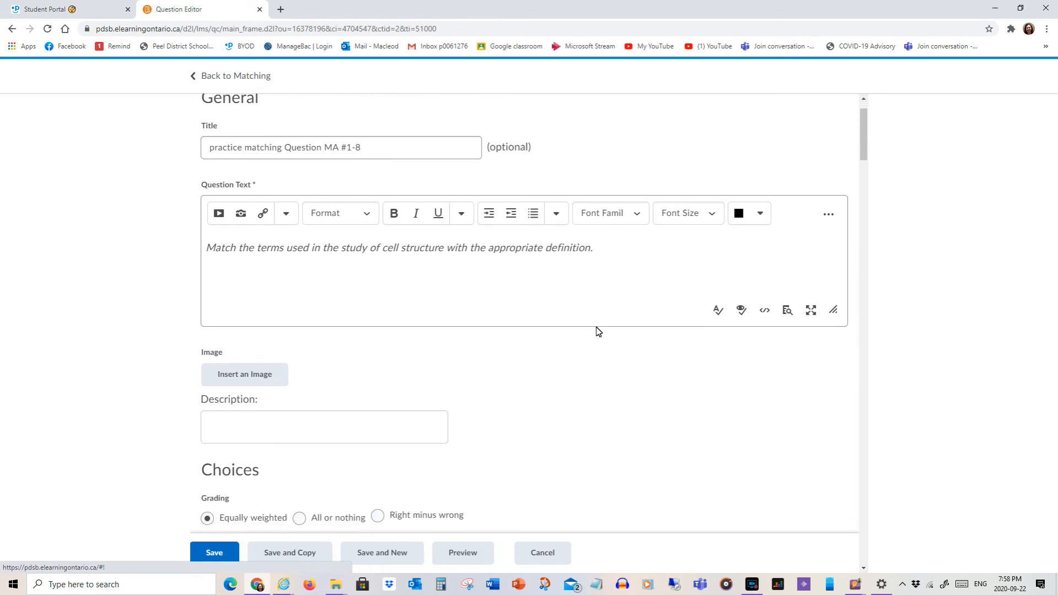
{"action": "scroll", "coordinate": [598, 330], "scroll_direction": "down", "scroll_amount": 3}
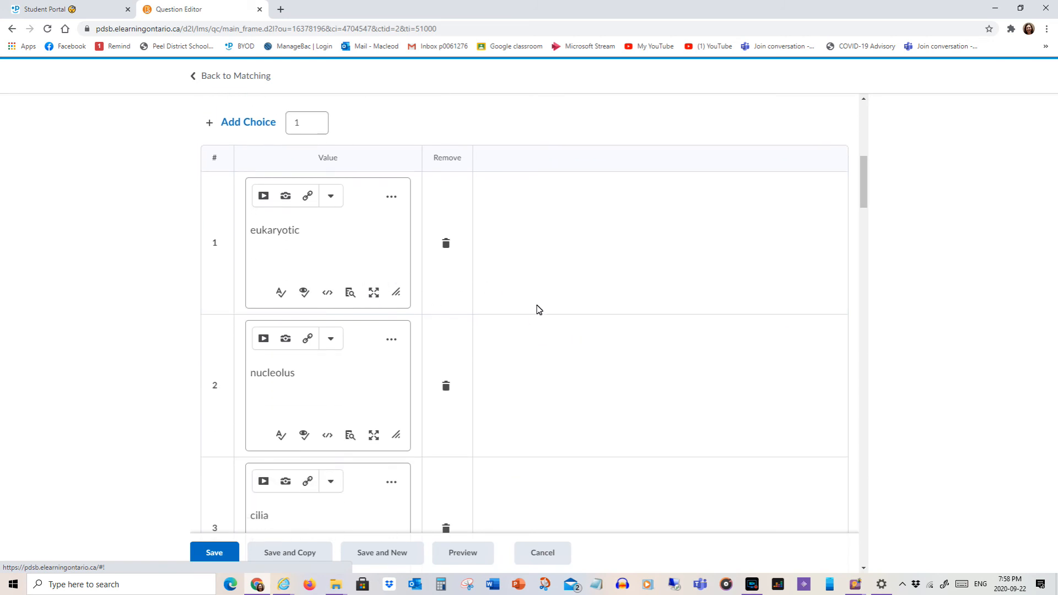
{"action": "scroll", "coordinate": [544, 292], "scroll_direction": "down", "scroll_amount": 3}
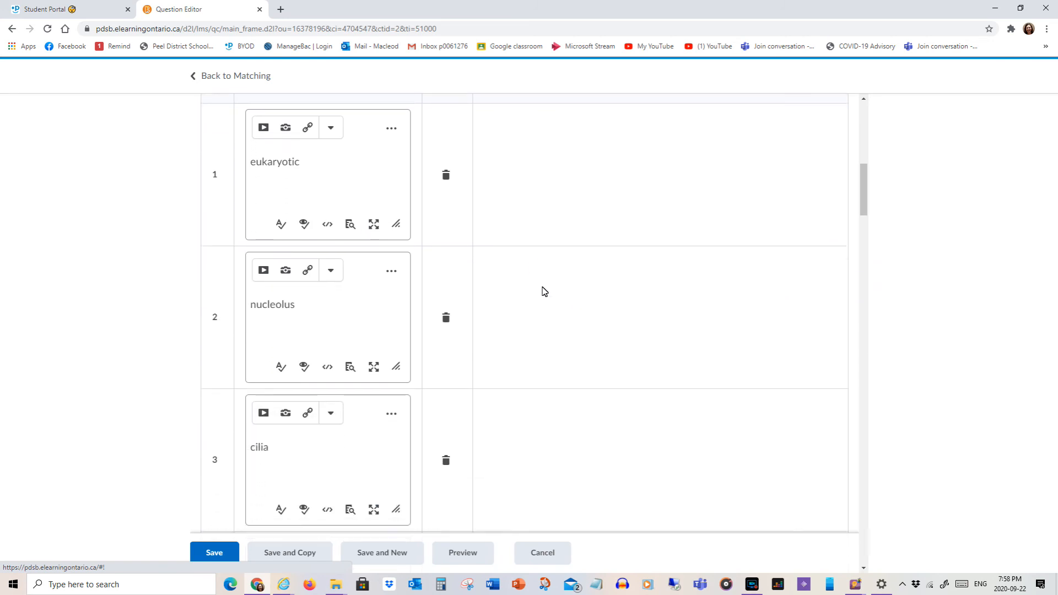
{"action": "scroll", "coordinate": [545, 291], "scroll_direction": "down", "scroll_amount": 7}
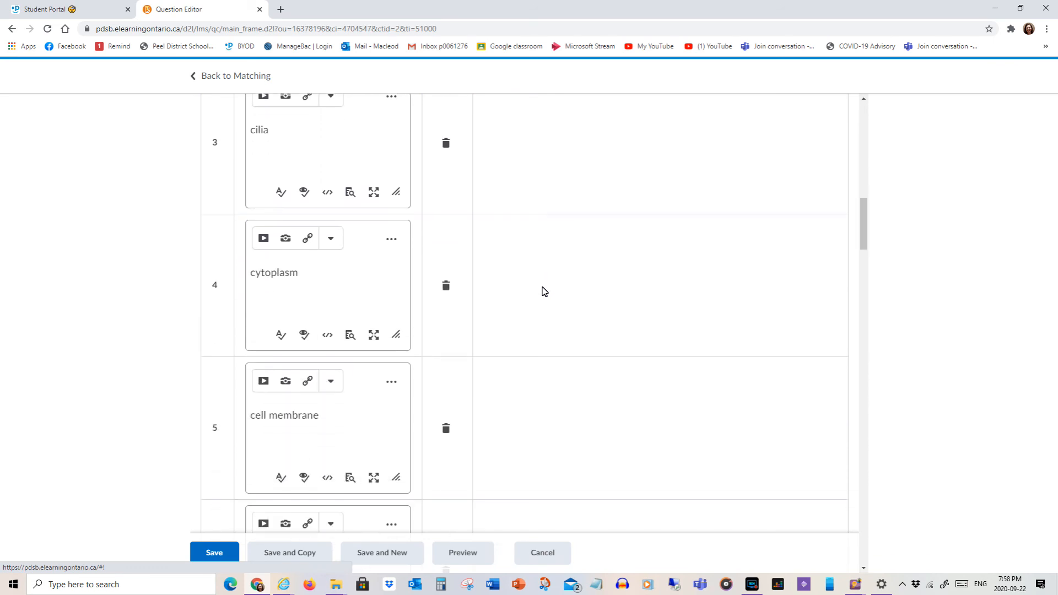
{"action": "scroll", "coordinate": [545, 291], "scroll_direction": "down", "scroll_amount": 3}
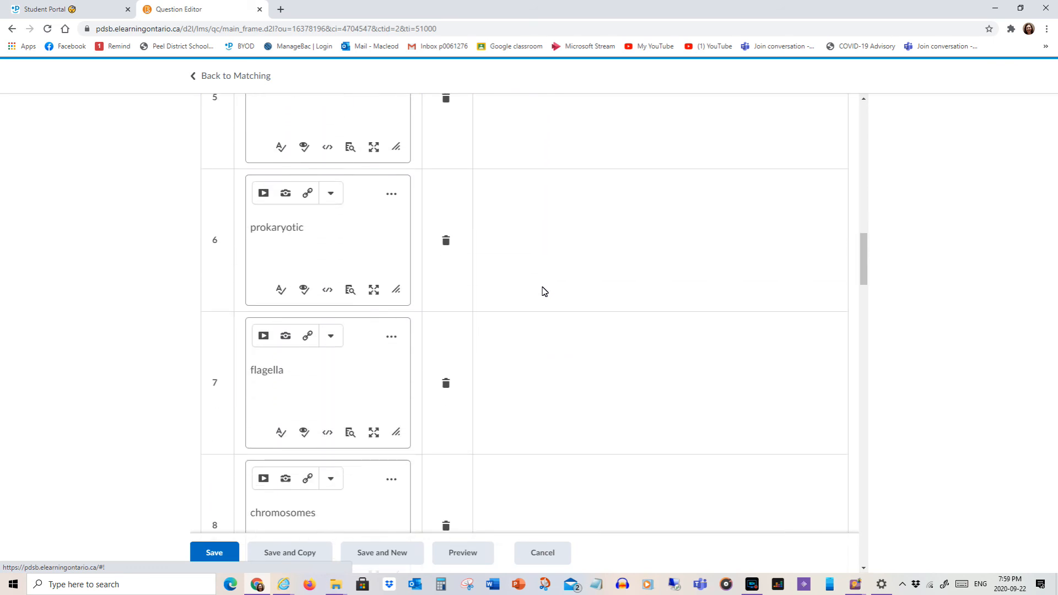
{"action": "scroll", "coordinate": [545, 291], "scroll_direction": "down", "scroll_amount": 4}
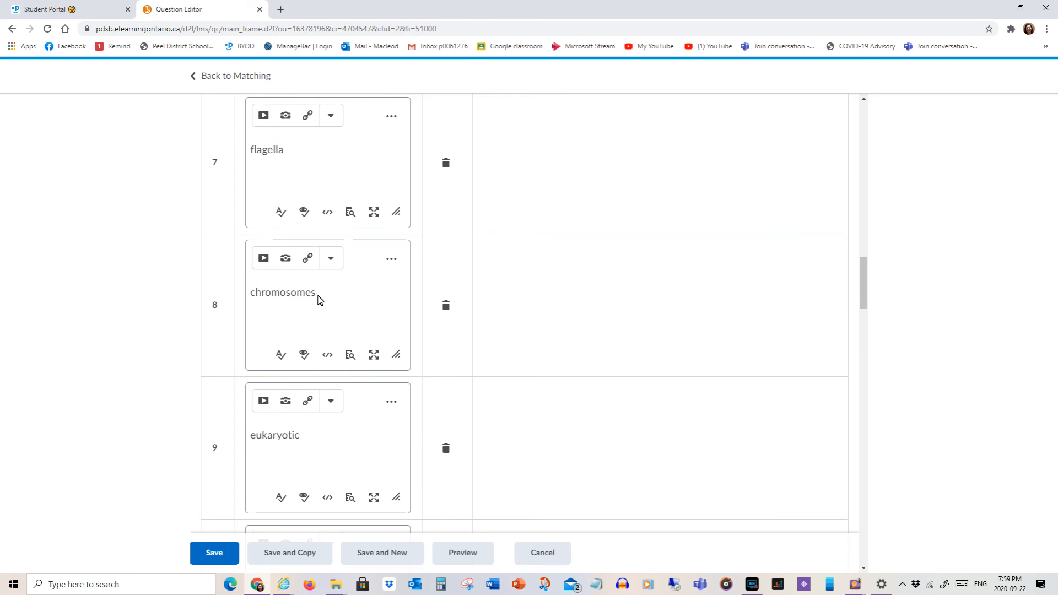
{"action": "scroll", "coordinate": [319, 301], "scroll_direction": "down", "scroll_amount": 3}
{"action": "scroll", "coordinate": [294, 275], "scroll_direction": "down", "scroll_amount": 6}
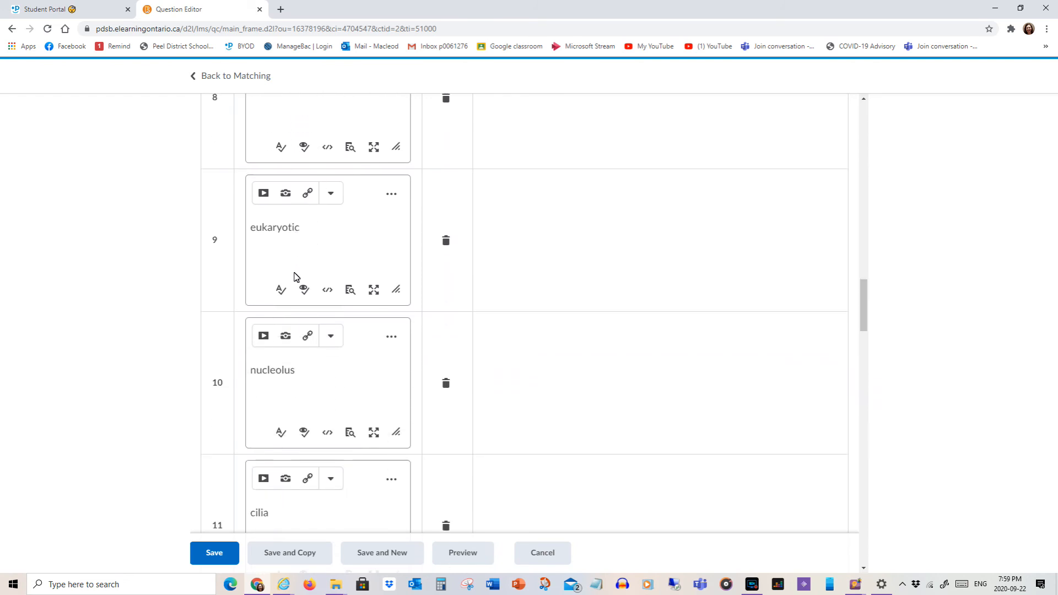
{"action": "scroll", "coordinate": [293, 276], "scroll_direction": "down", "scroll_amount": 12}
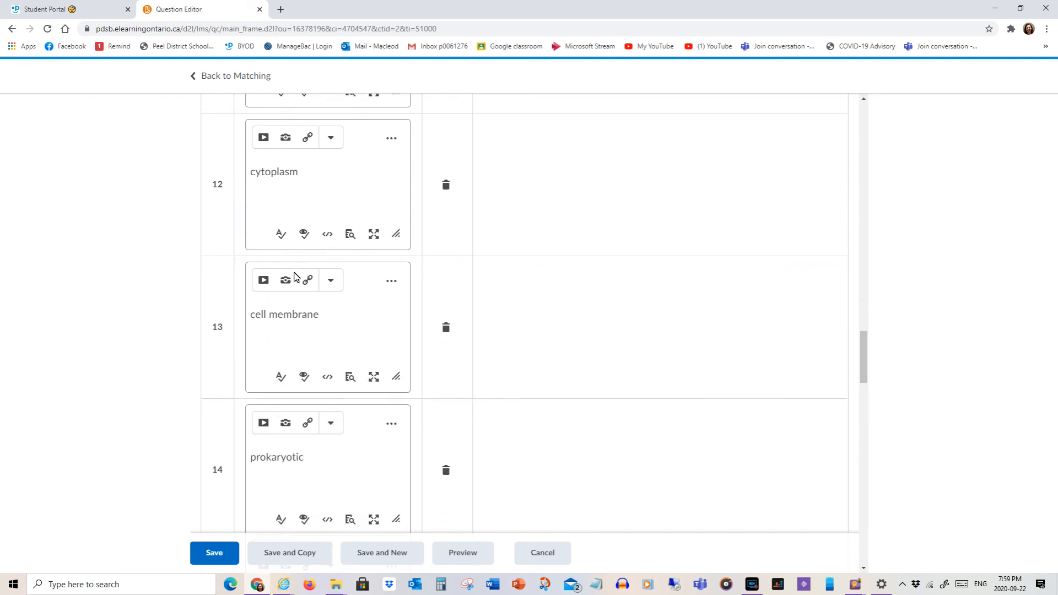
{"action": "scroll", "coordinate": [294, 277], "scroll_direction": "down", "scroll_amount": 1}
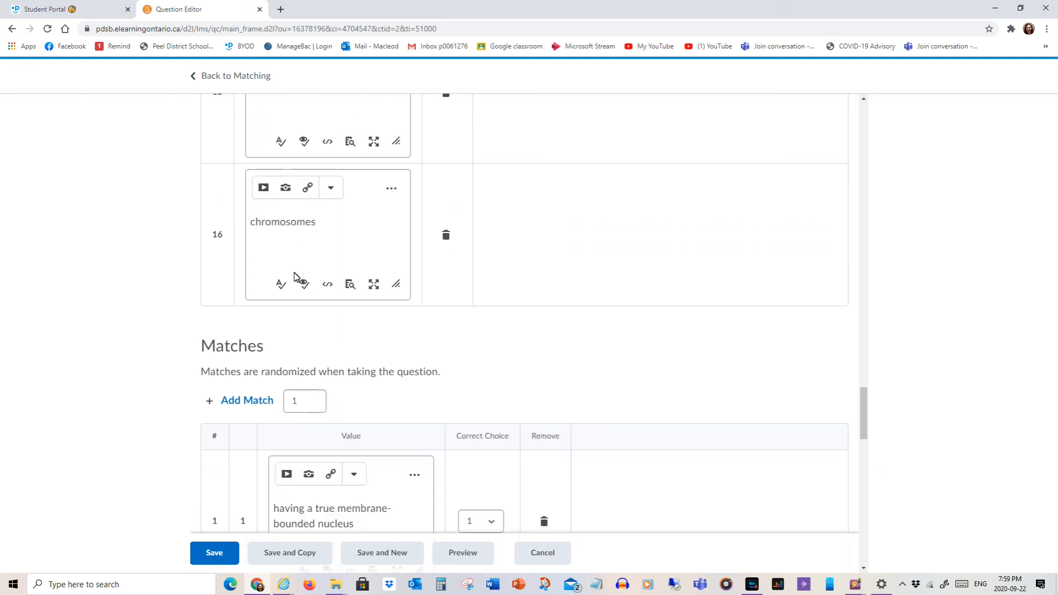
- Remove the duplicate eukaryotic and nucleolus choices that follow the first set of eight choices
{"action": "scroll", "coordinate": [294, 275], "scroll_direction": "up", "scroll_amount": 4}
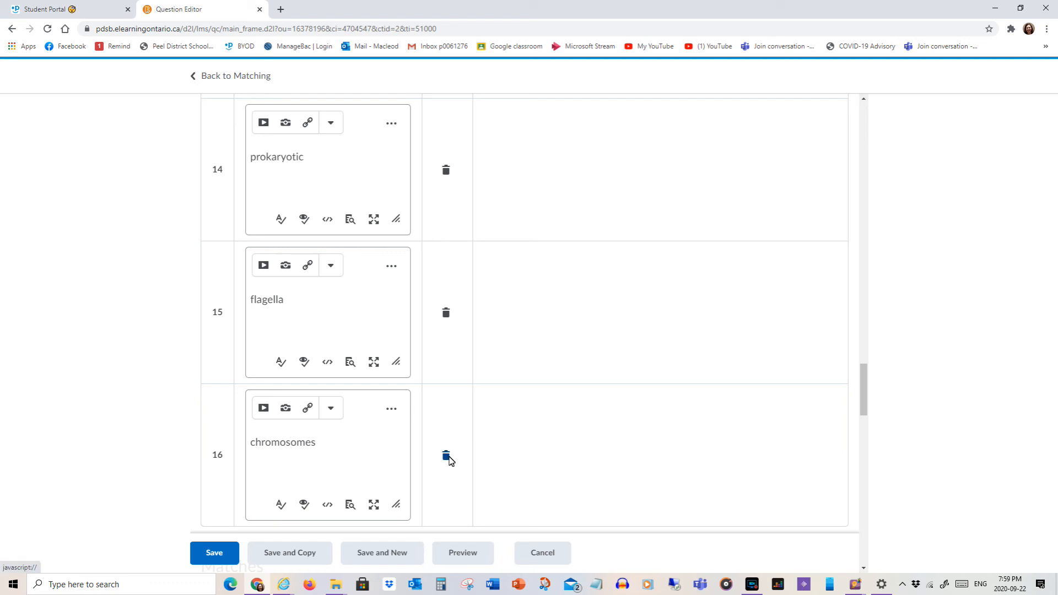
{"action": "scroll", "coordinate": [447, 412], "scroll_direction": "up", "scroll_amount": 10}
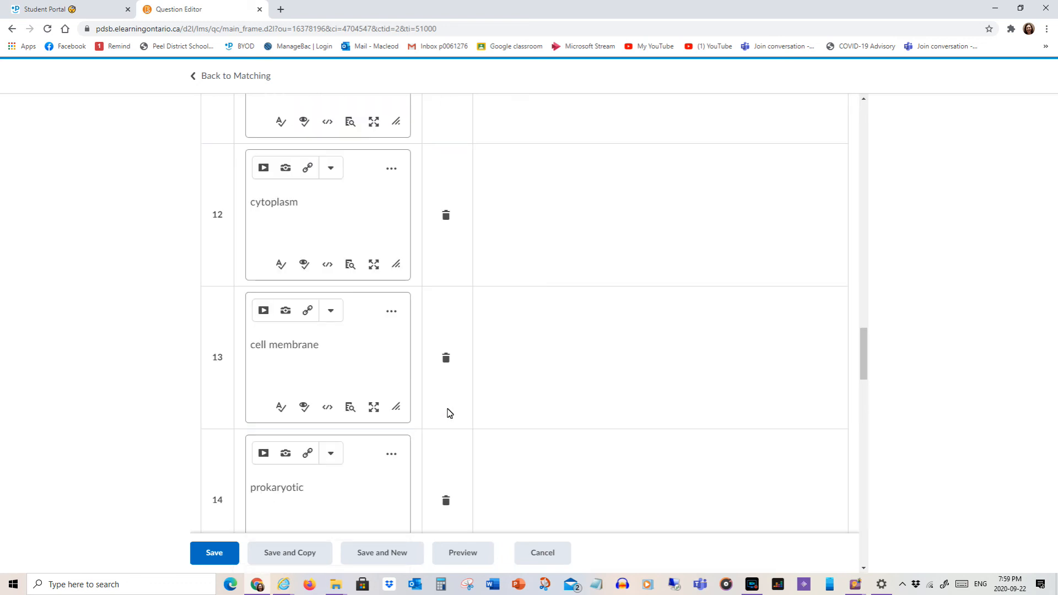
{"action": "scroll", "coordinate": [450, 413], "scroll_direction": "up", "scroll_amount": 6}
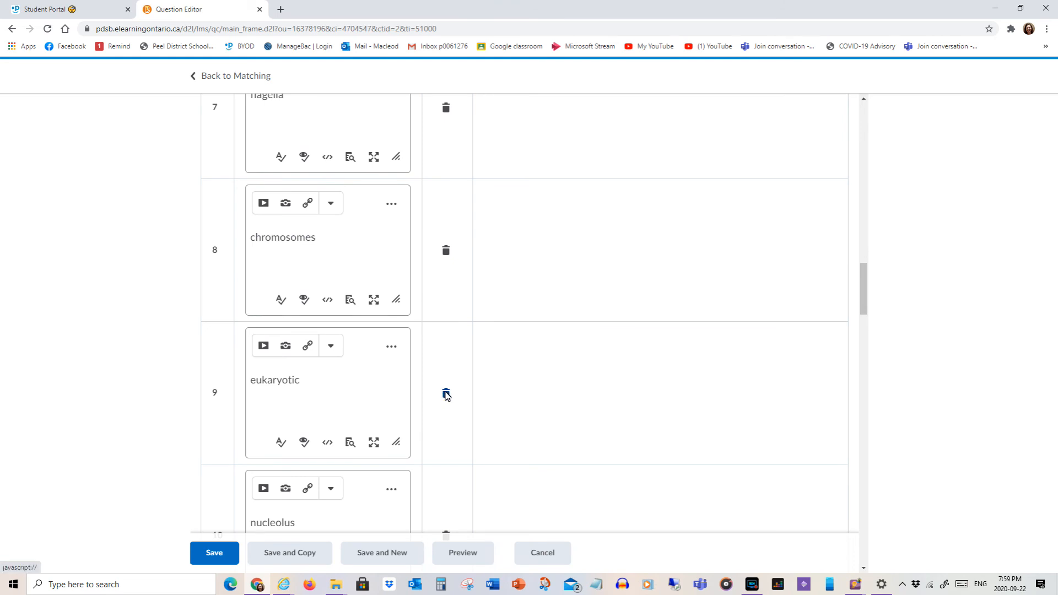
{"action": "left_click", "coordinate": [446, 392]}
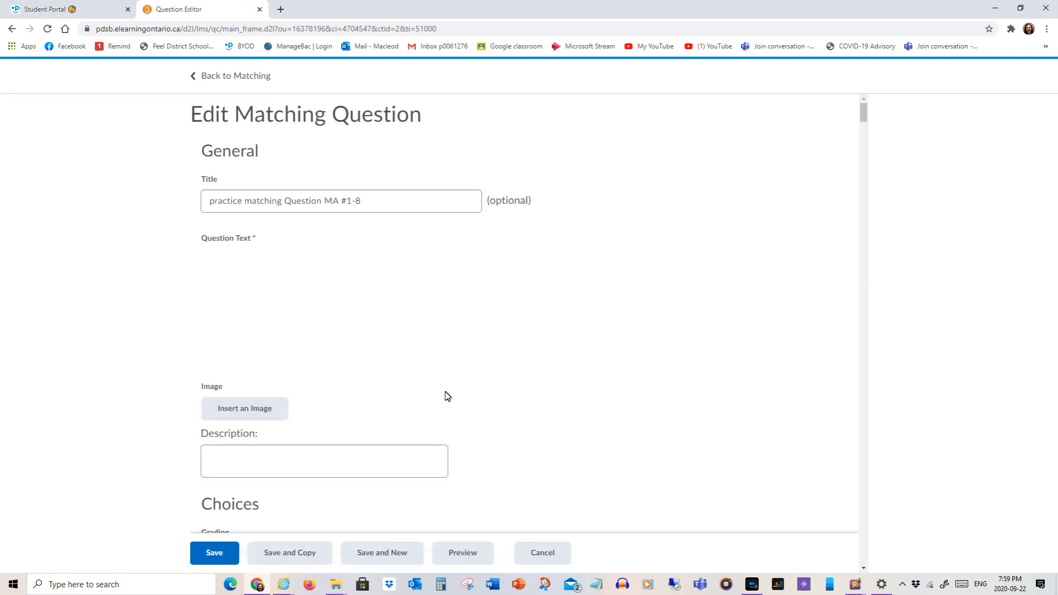
{"action": "scroll", "coordinate": [447, 397], "scroll_direction": "down", "scroll_amount": 7}
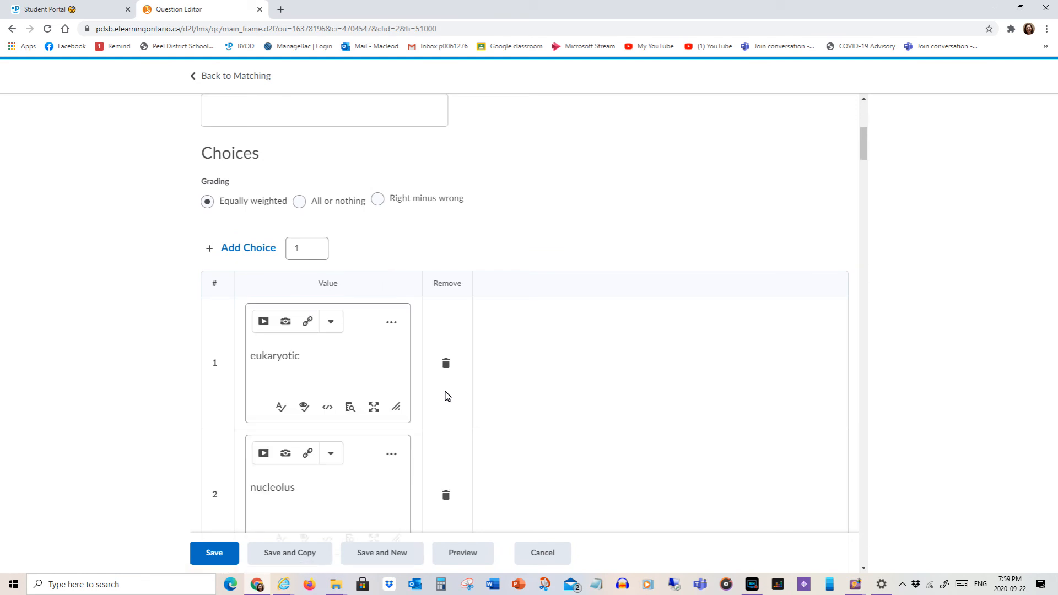
{"action": "scroll", "coordinate": [447, 396], "scroll_direction": "down", "scroll_amount": 15}
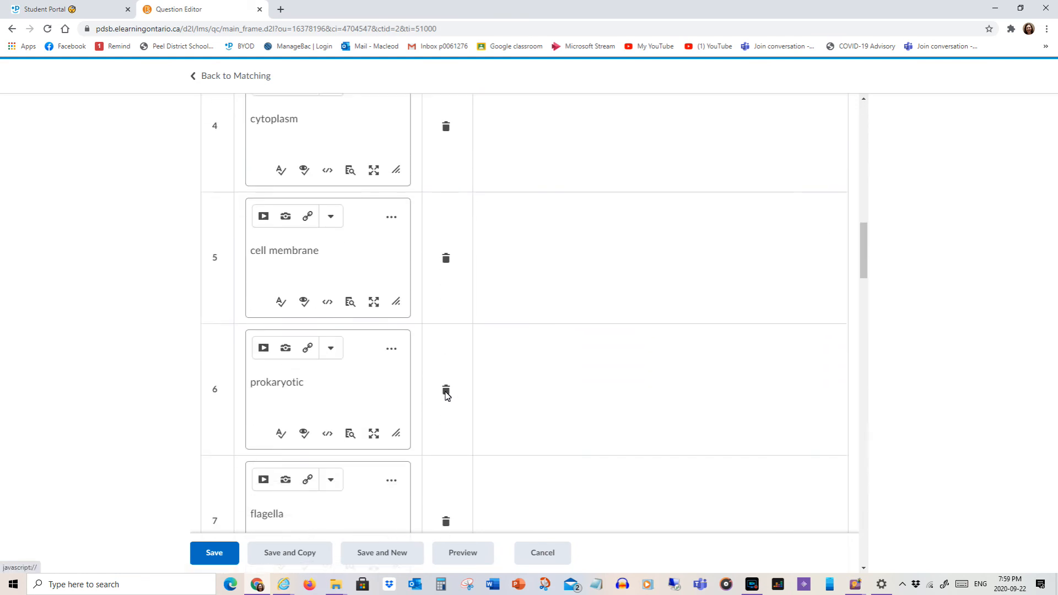
{"action": "scroll", "coordinate": [447, 396], "scroll_direction": "down", "scroll_amount": 6}
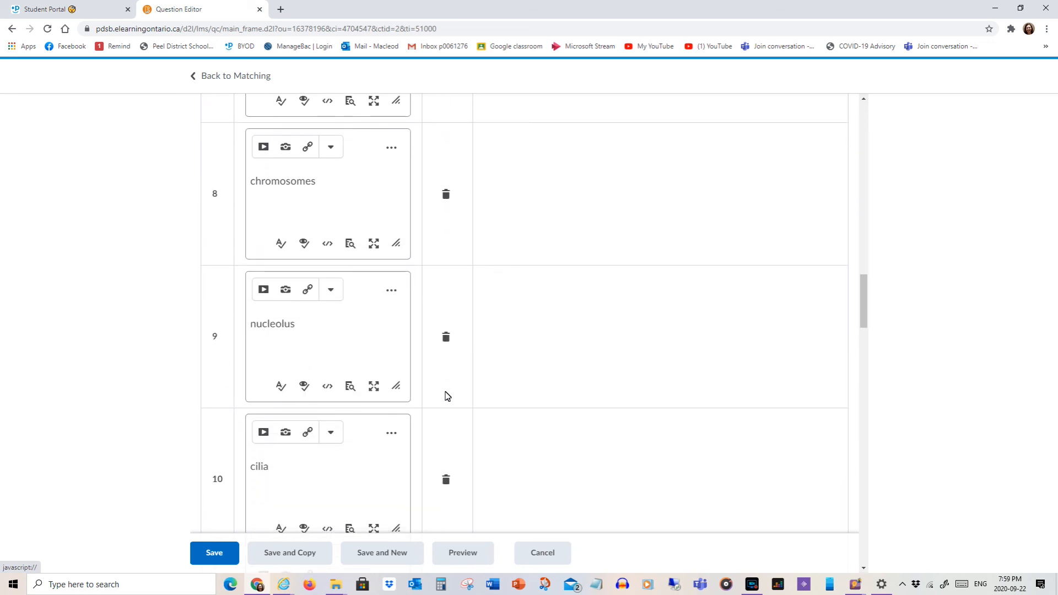
{"action": "left_click", "coordinate": [446, 337]}
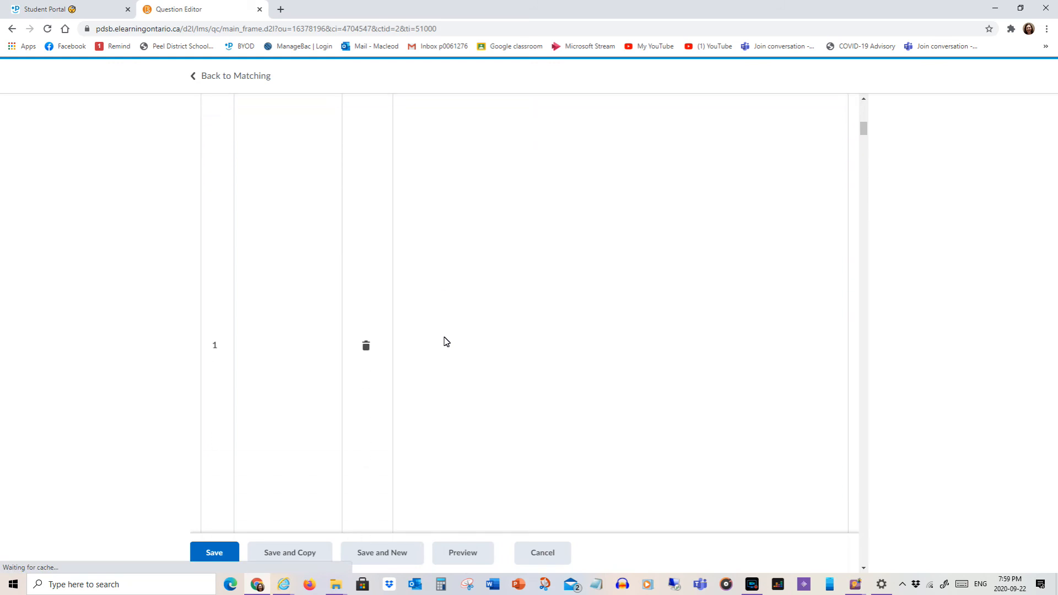
- Remove the duplicate cilia and cytoplasm choices, each listed directly after the eighth choice, chromosomes
{"action": "scroll", "coordinate": [447, 342], "scroll_direction": "down", "scroll_amount": 6}
{"action": "scroll", "coordinate": [446, 342], "scroll_direction": "down", "scroll_amount": 10}
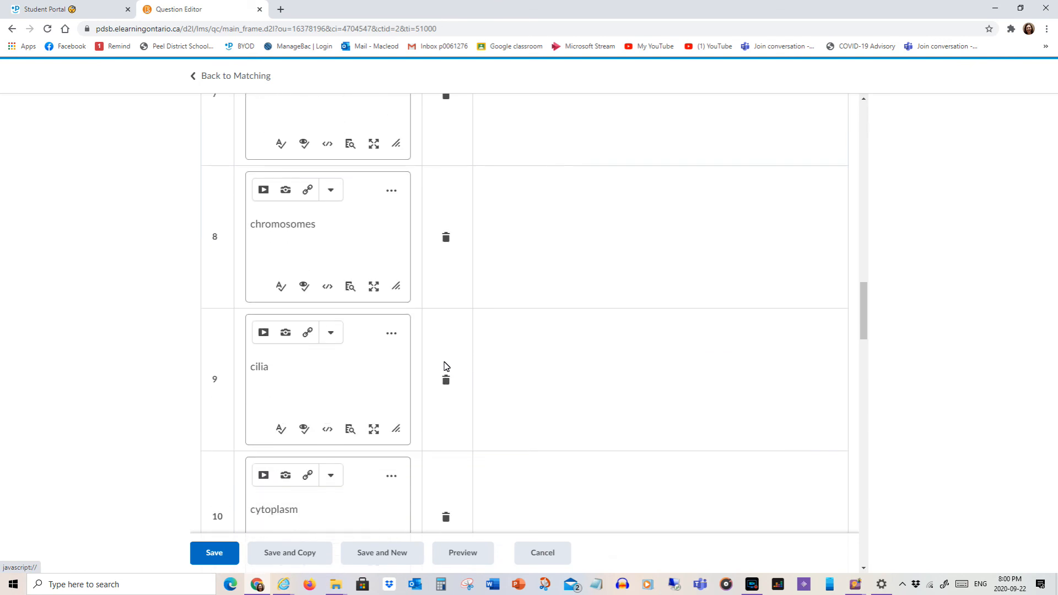
{"action": "left_click", "coordinate": [446, 381]}
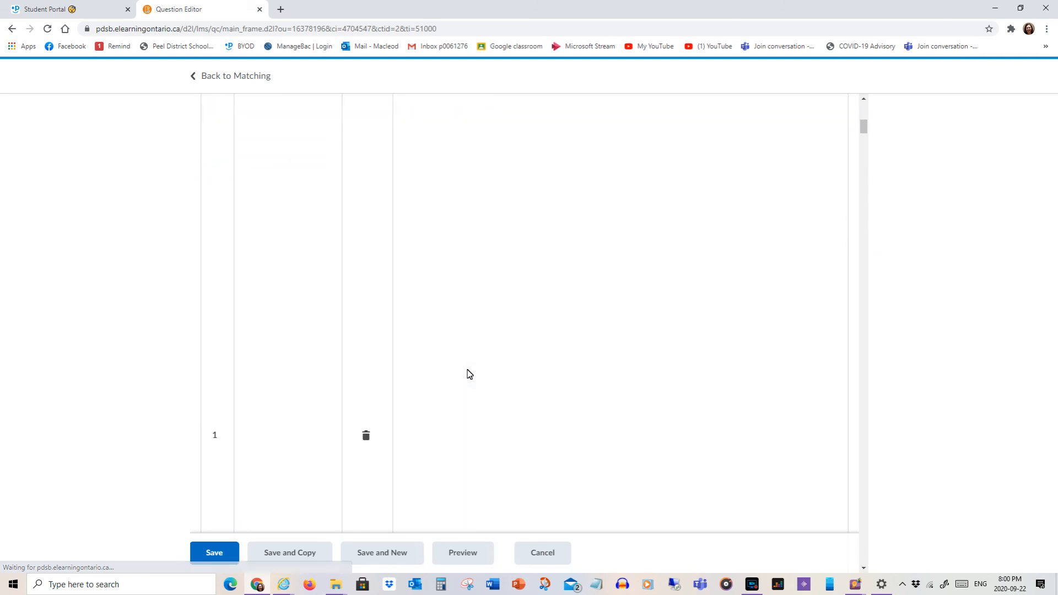
{"action": "scroll", "coordinate": [470, 374], "scroll_direction": "down", "scroll_amount": 8}
{"action": "scroll", "coordinate": [470, 375], "scroll_direction": "down", "scroll_amount": 9}
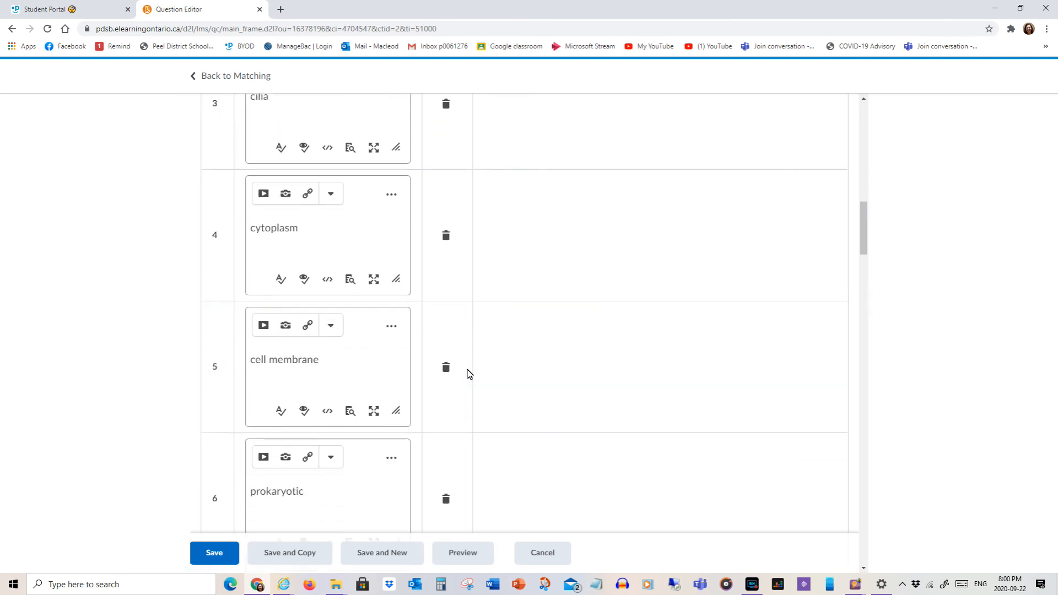
{"action": "scroll", "coordinate": [470, 374], "scroll_direction": "down", "scroll_amount": 3}
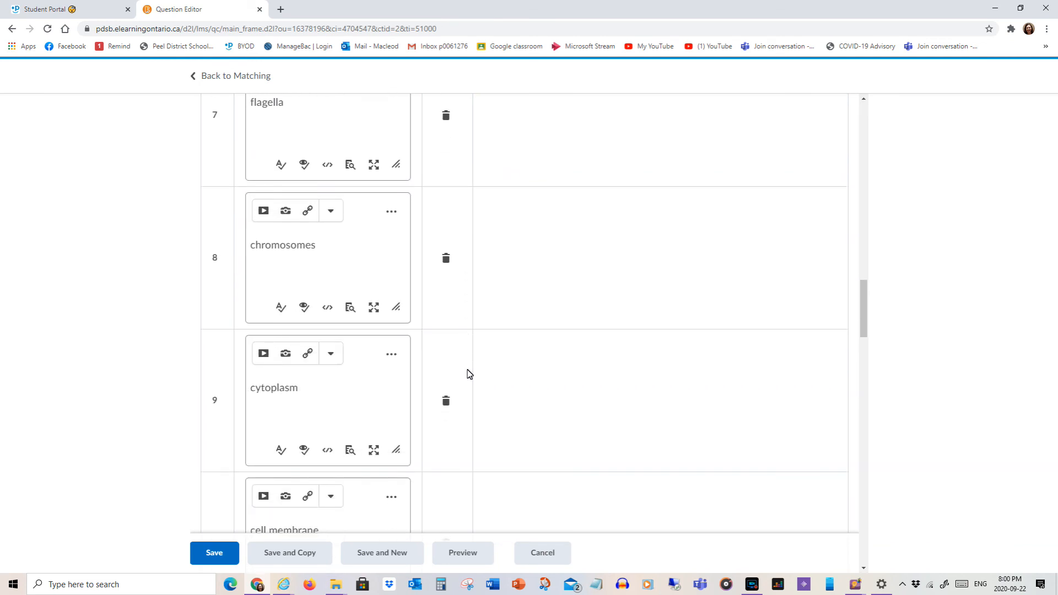
{"action": "left_click", "coordinate": [445, 392]}
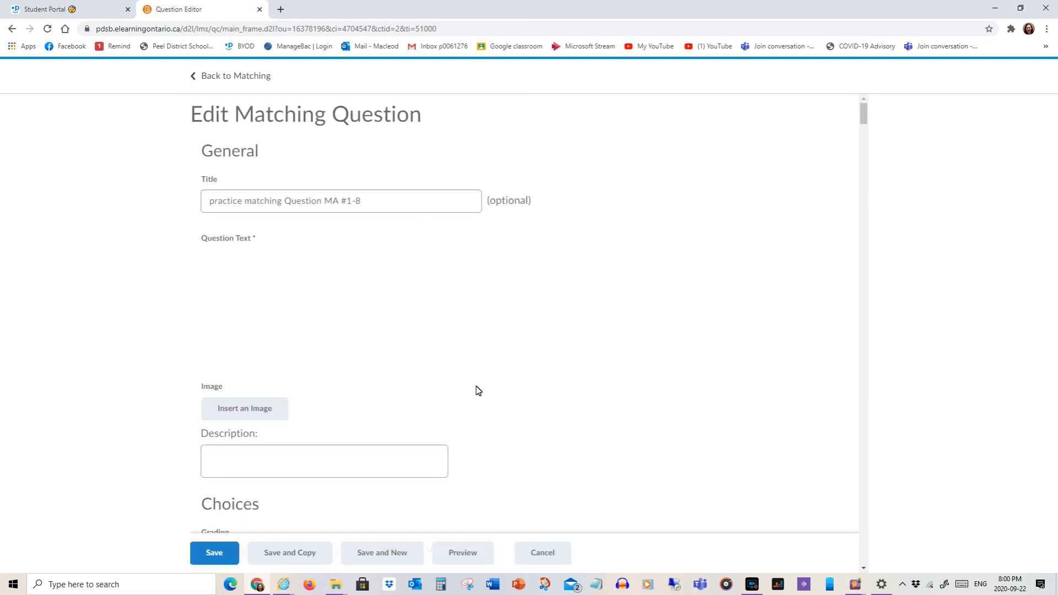
- Remove the duplicate cell membrane and prokaryotic choices, each in row 9 of the choices list
{"action": "scroll", "coordinate": [476, 386], "scroll_direction": "down", "scroll_amount": 1}
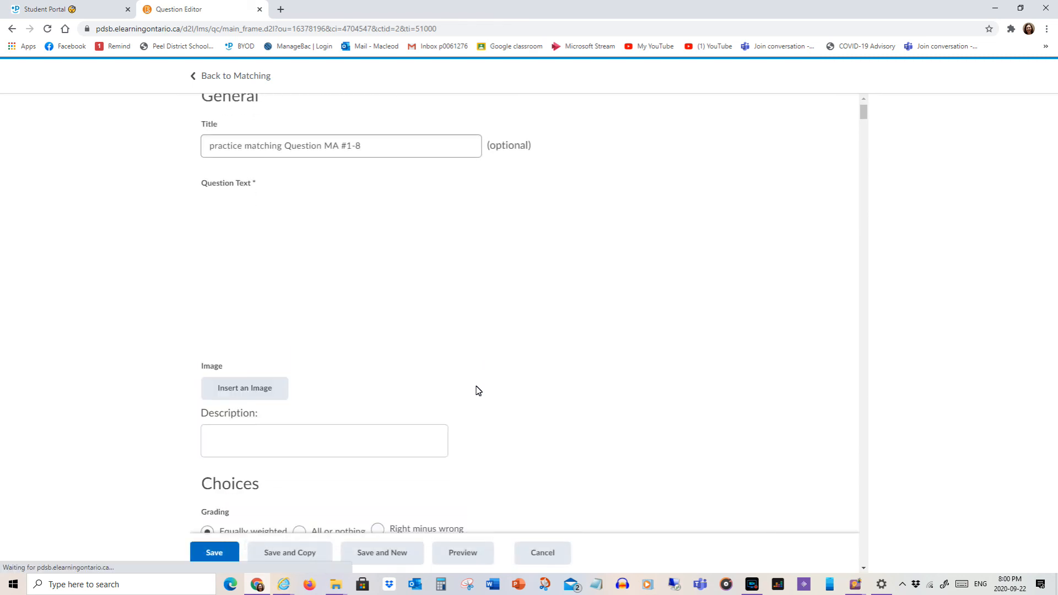
{"action": "scroll", "coordinate": [479, 391], "scroll_direction": "down", "scroll_amount": 5}
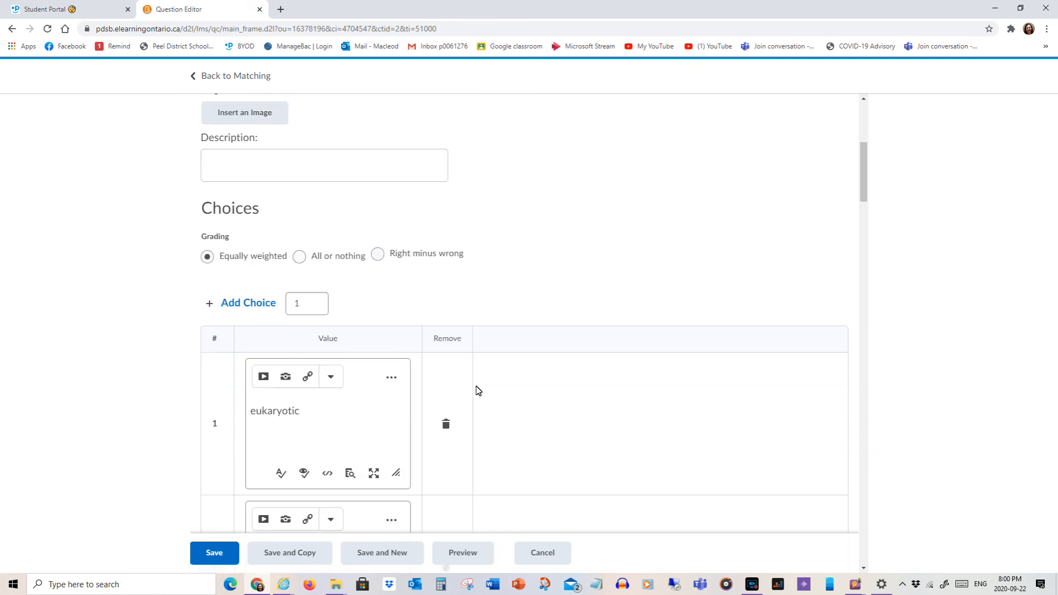
{"action": "scroll", "coordinate": [478, 391], "scroll_direction": "down", "scroll_amount": 14}
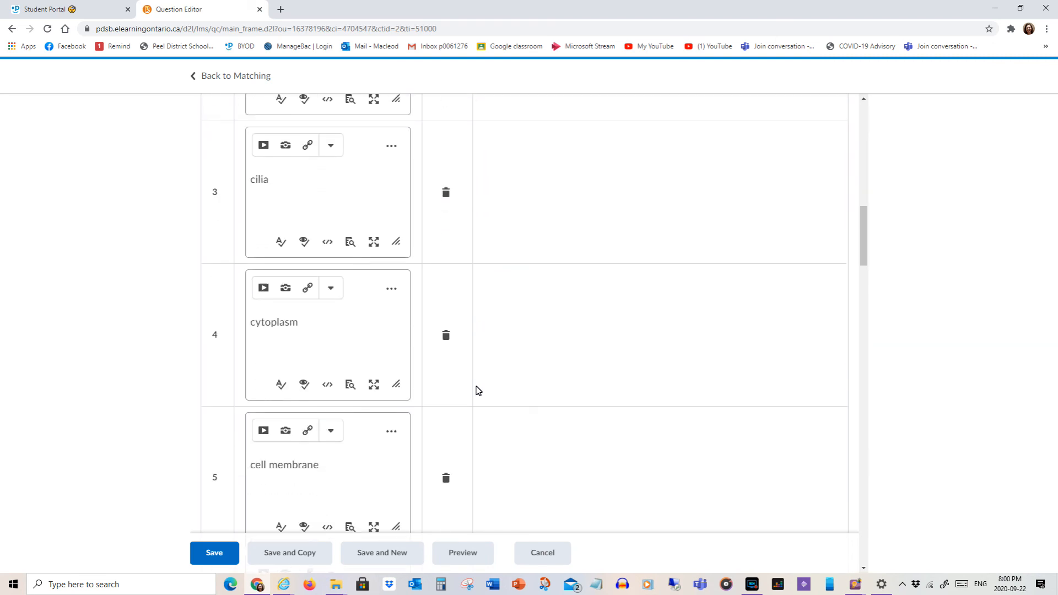
{"action": "scroll", "coordinate": [477, 389], "scroll_direction": "down", "scroll_amount": 8}
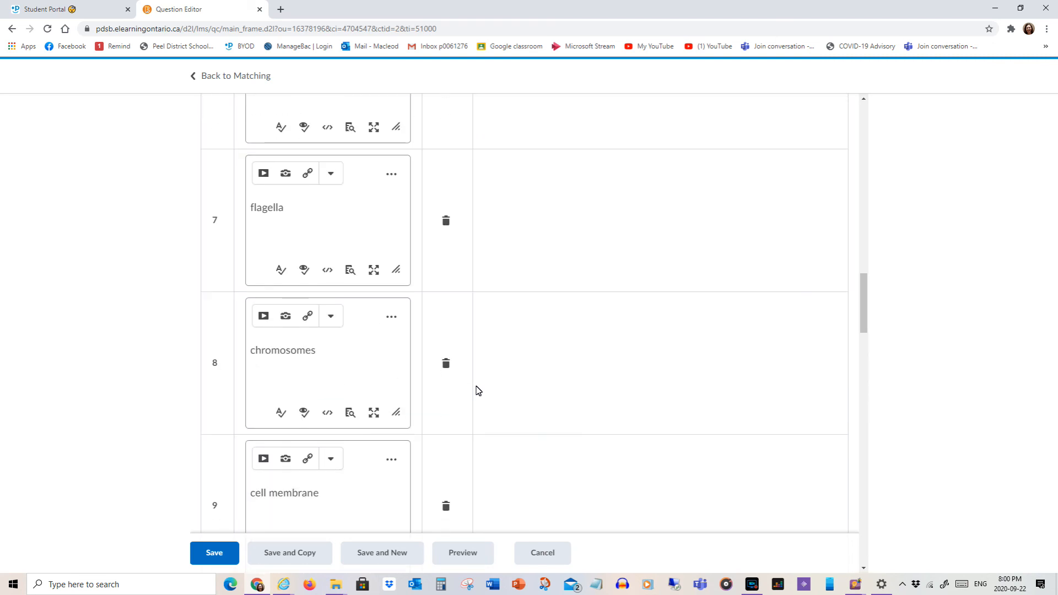
{"action": "left_click", "coordinate": [446, 355]}
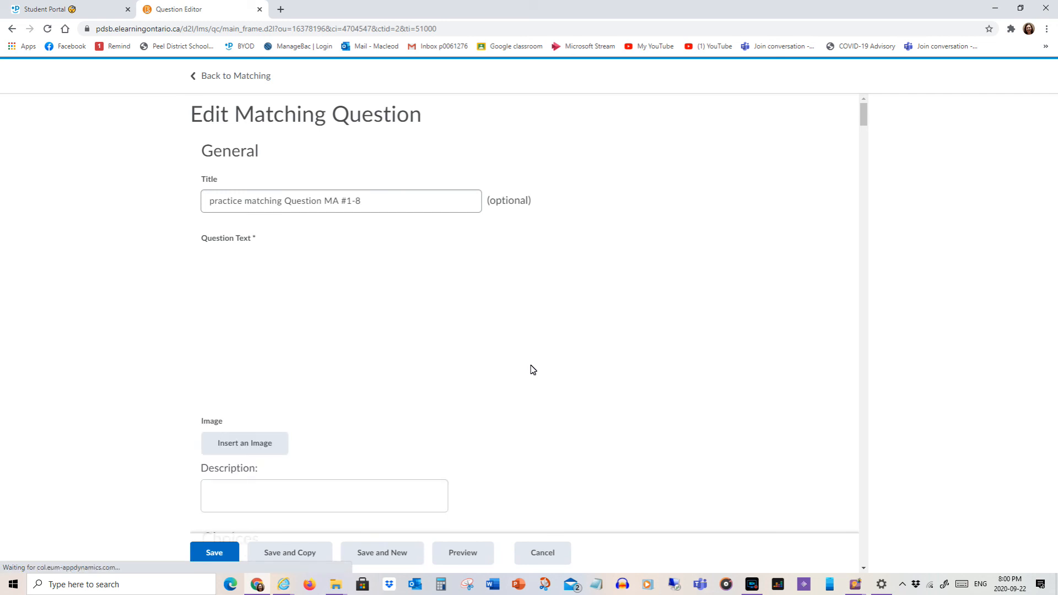
{"action": "scroll", "coordinate": [533, 370], "scroll_direction": "down", "scroll_amount": 4}
{"action": "scroll", "coordinate": [533, 369], "scroll_direction": "down", "scroll_amount": 10}
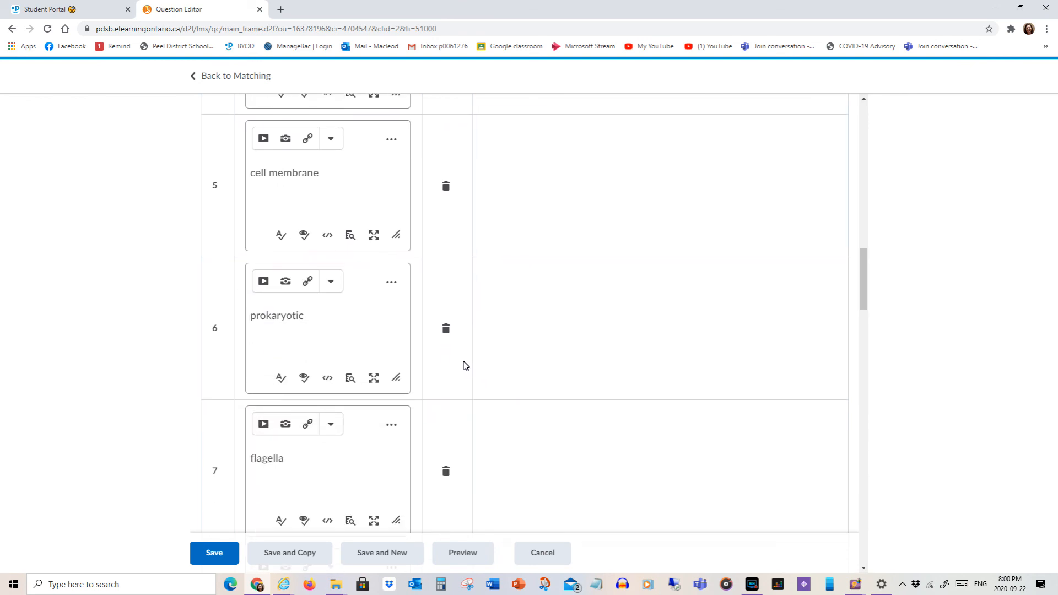
{"action": "scroll", "coordinate": [446, 348], "scroll_direction": "down", "scroll_amount": 5}
{"action": "scroll", "coordinate": [446, 353], "scroll_direction": "down", "scroll_amount": 2}
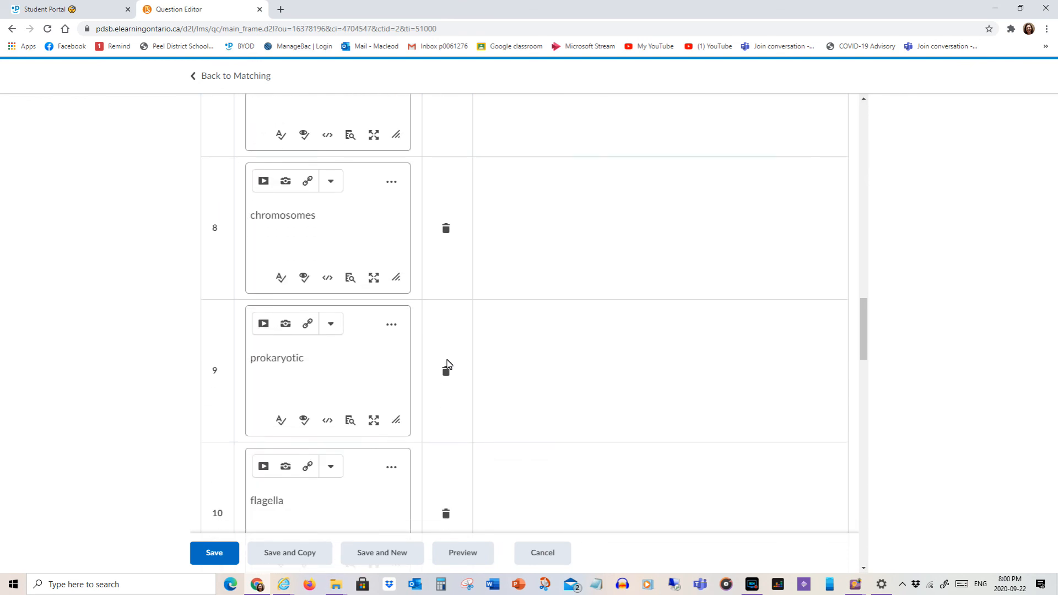
{"action": "left_click", "coordinate": [447, 369]}
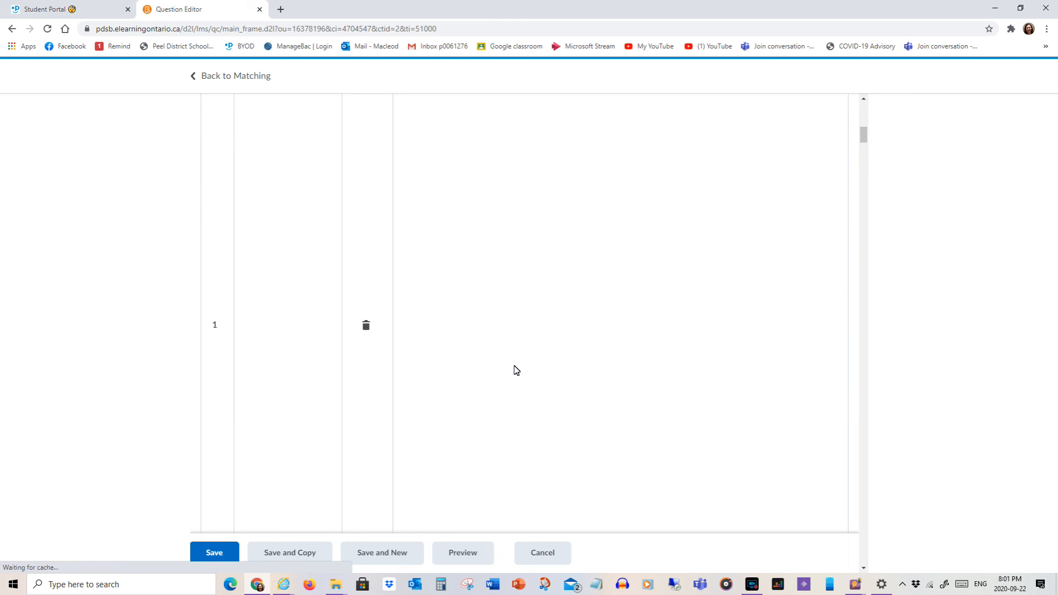
- Remove the duplicate flagella choice in row 9 and the duplicate chromosomes choice that directly follows the original one
{"action": "scroll", "coordinate": [515, 366], "scroll_direction": "down", "scroll_amount": 10}
{"action": "scroll", "coordinate": [516, 369], "scroll_direction": "down", "scroll_amount": 10}
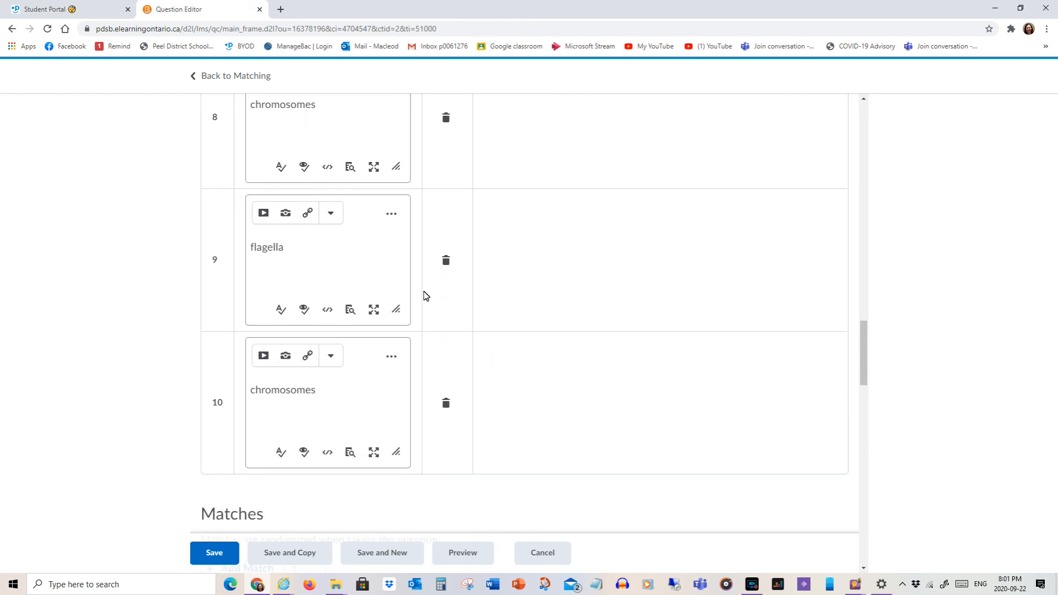
{"action": "left_click", "coordinate": [446, 260]}
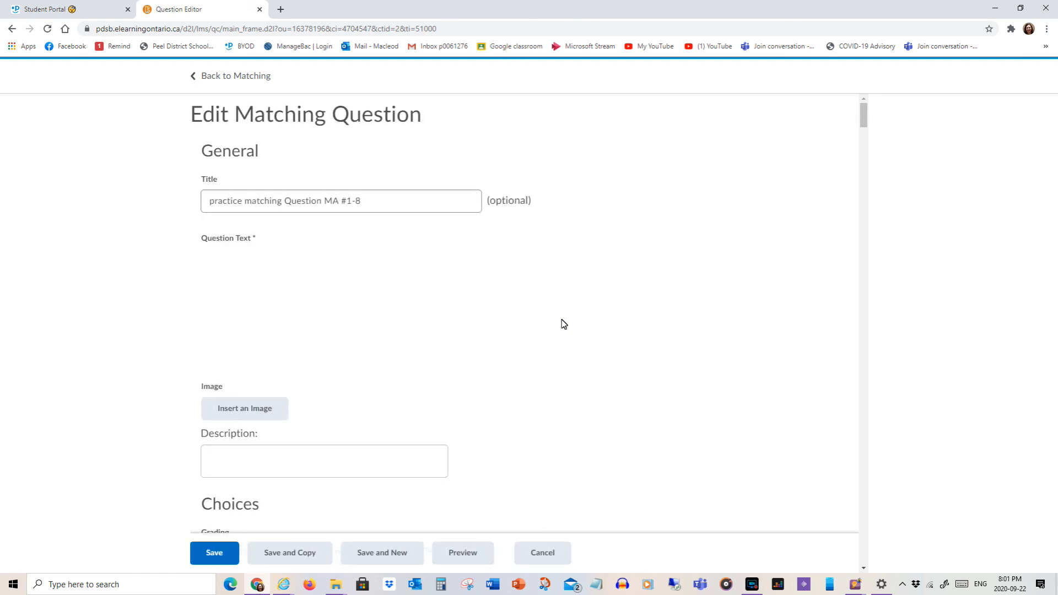
{"action": "scroll", "coordinate": [565, 324], "scroll_direction": "down", "scroll_amount": 3}
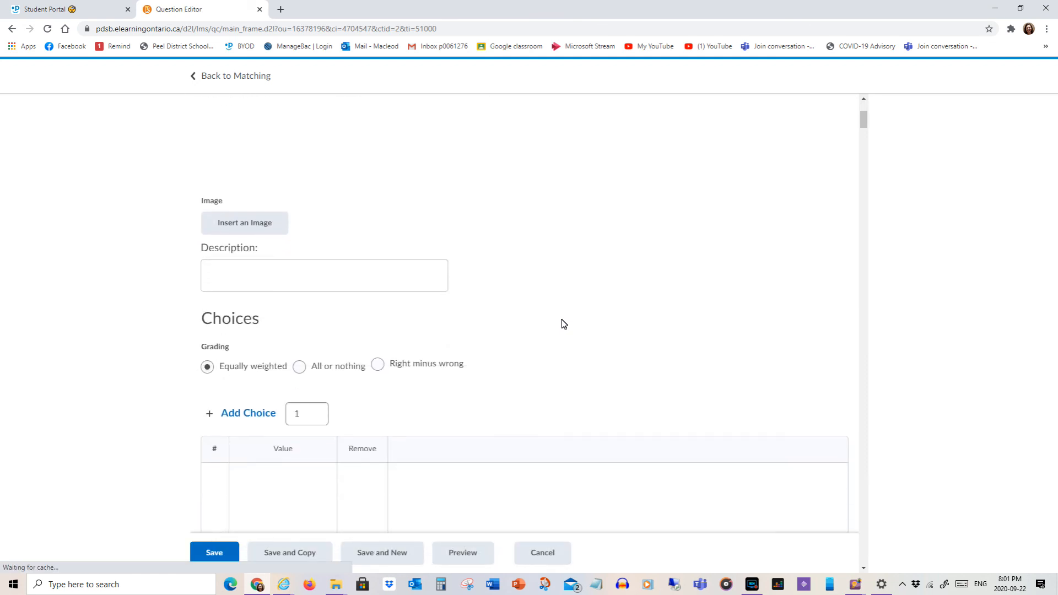
{"action": "scroll", "coordinate": [564, 324], "scroll_direction": "down", "scroll_amount": 1}
{"action": "scroll", "coordinate": [564, 324], "scroll_direction": "down", "scroll_amount": 3}
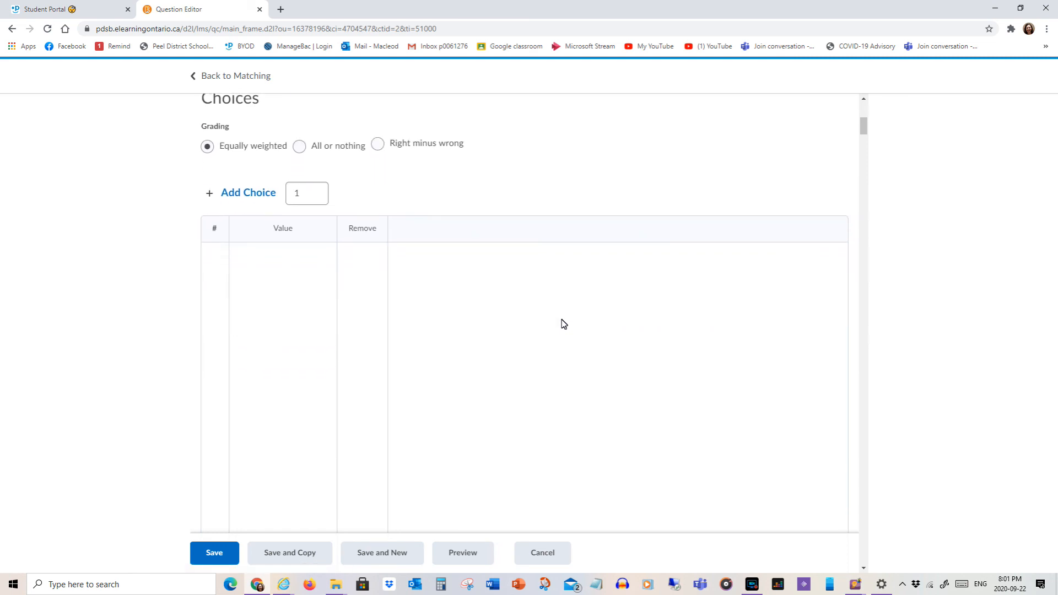
{"action": "scroll", "coordinate": [564, 324], "scroll_direction": "down", "scroll_amount": 14}
{"action": "scroll", "coordinate": [563, 324], "scroll_direction": "down", "scroll_amount": 6}
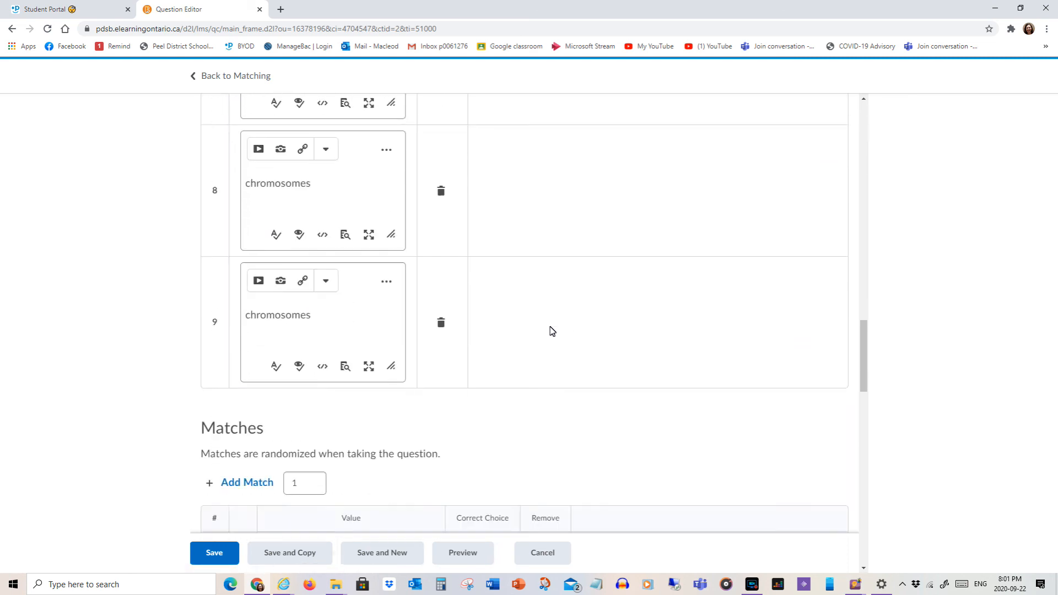
{"action": "left_click", "coordinate": [447, 242]}
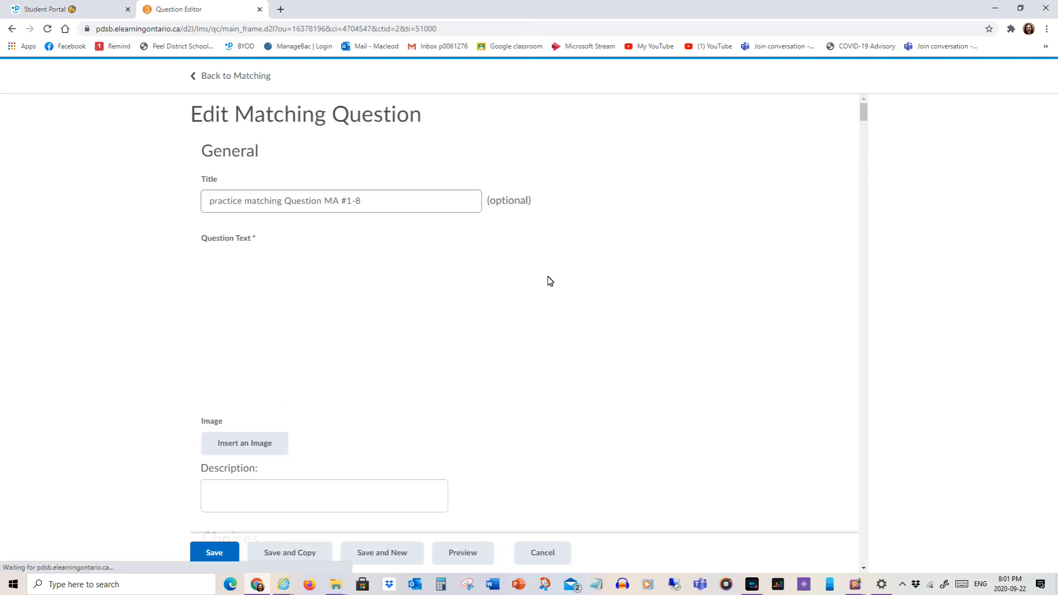
- Set the correct choice to 2 for the RNA production match and 3 for the match about currents moving materials past the cell
{"action": "scroll", "coordinate": [550, 281], "scroll_direction": "down", "scroll_amount": 2}
{"action": "scroll", "coordinate": [550, 281], "scroll_direction": "down", "scroll_amount": 10}
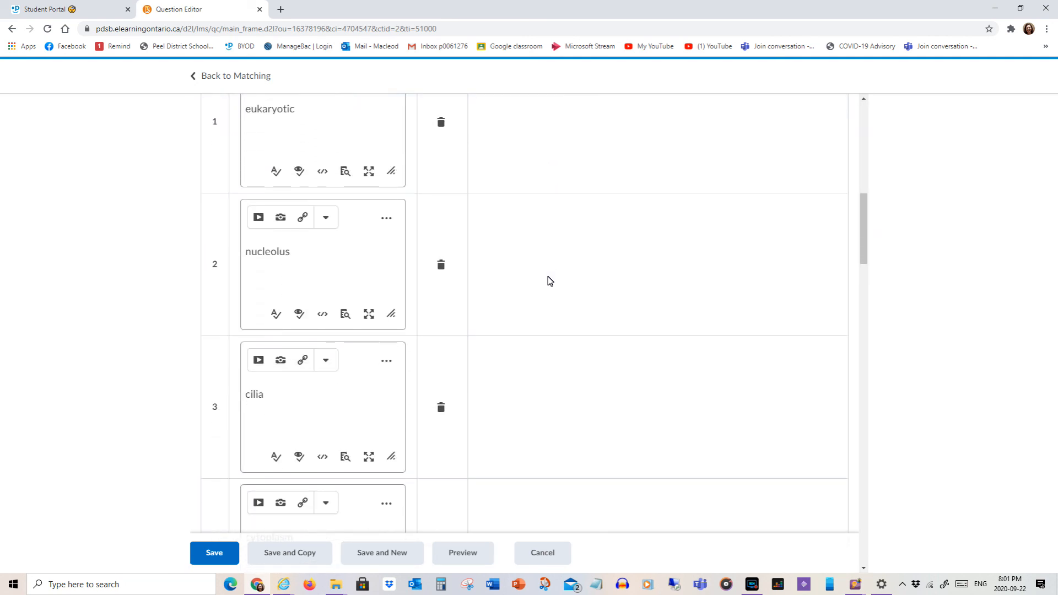
{"action": "scroll", "coordinate": [550, 281], "scroll_direction": "down", "scroll_amount": 7}
{"action": "scroll", "coordinate": [549, 282], "scroll_direction": "down", "scroll_amount": 11}
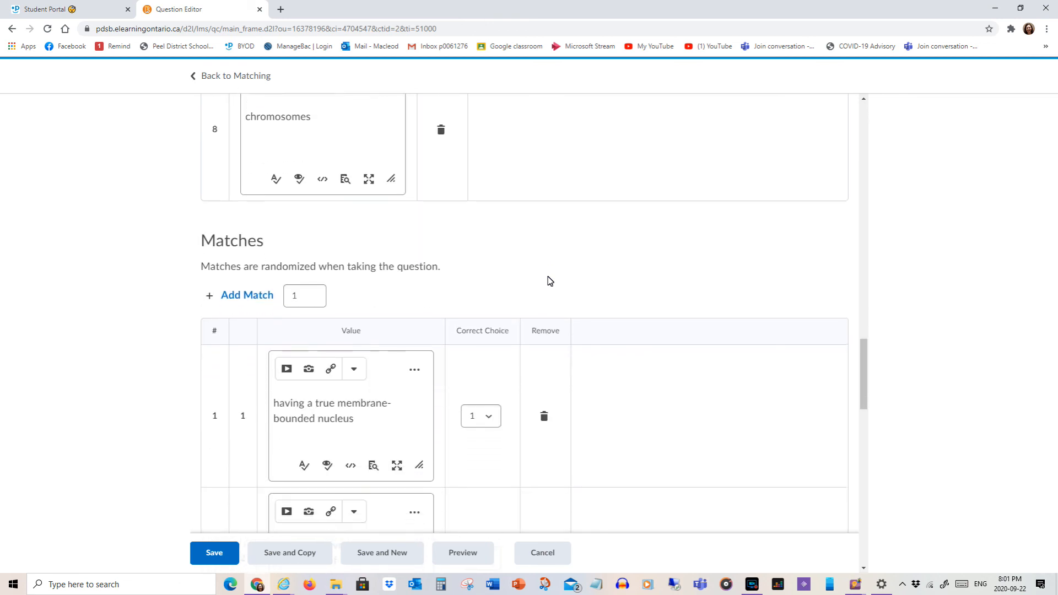
{"action": "scroll", "coordinate": [549, 281], "scroll_direction": "down", "scroll_amount": 3}
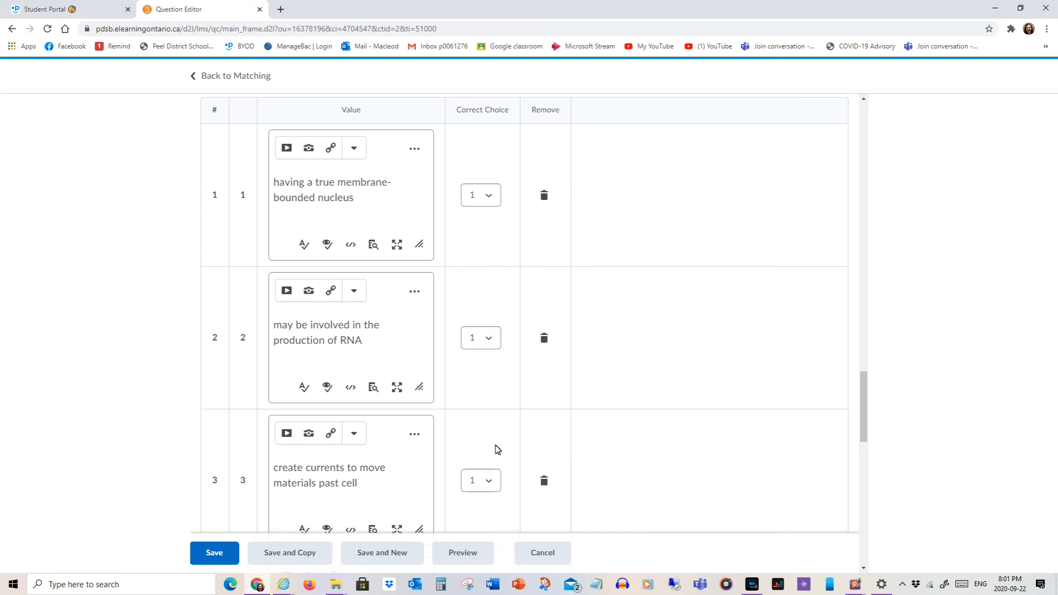
{"action": "scroll", "coordinate": [496, 251], "scroll_direction": "down", "scroll_amount": 1}
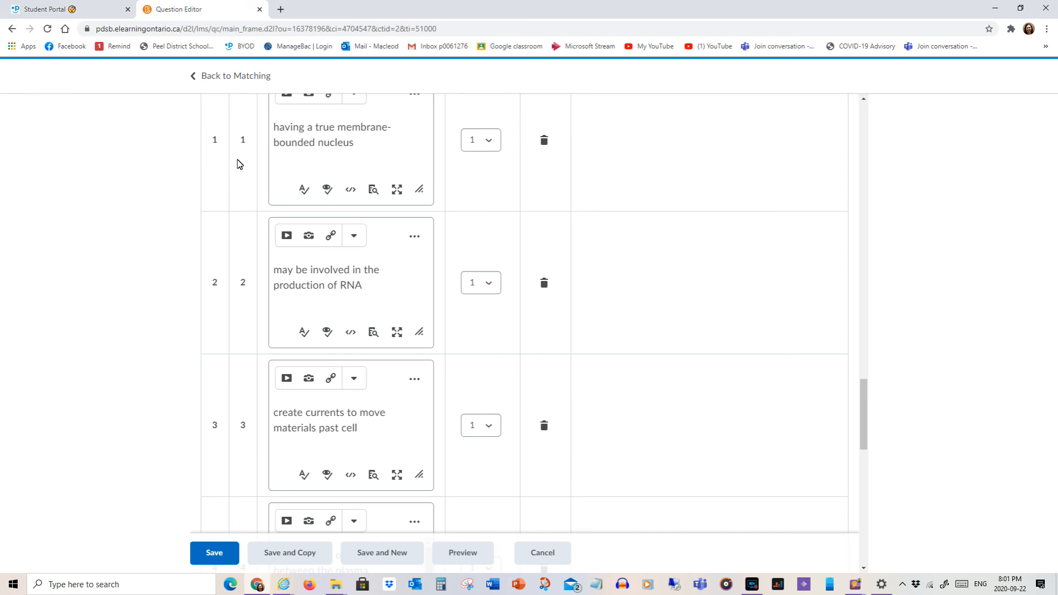
{"action": "left_click", "coordinate": [496, 286]}
{"action": "left_click", "coordinate": [490, 310]}
{"action": "scroll", "coordinate": [494, 303], "scroll_direction": "down", "scroll_amount": 3}
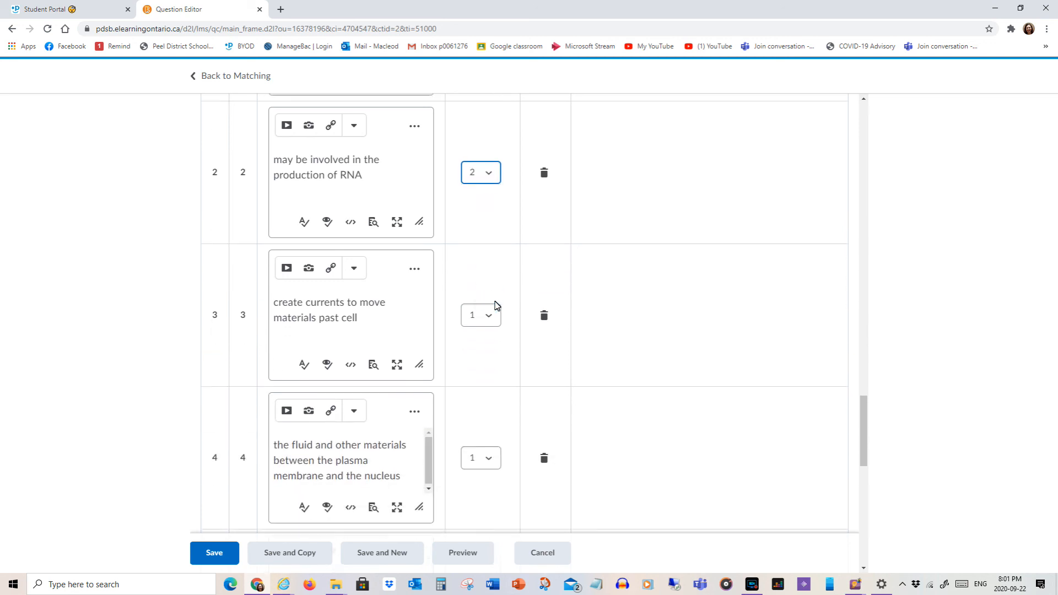
{"action": "left_click", "coordinate": [496, 262]}
{"action": "left_click", "coordinate": [491, 298]}
- Set the correct choices for matches 4, 5 and 6 to 4, 5 and 6 respectively
{"action": "scroll", "coordinate": [499, 232], "scroll_direction": "down", "scroll_amount": 4}
{"action": "left_click", "coordinate": [489, 183]}
{"action": "left_click", "coordinate": [495, 232]}
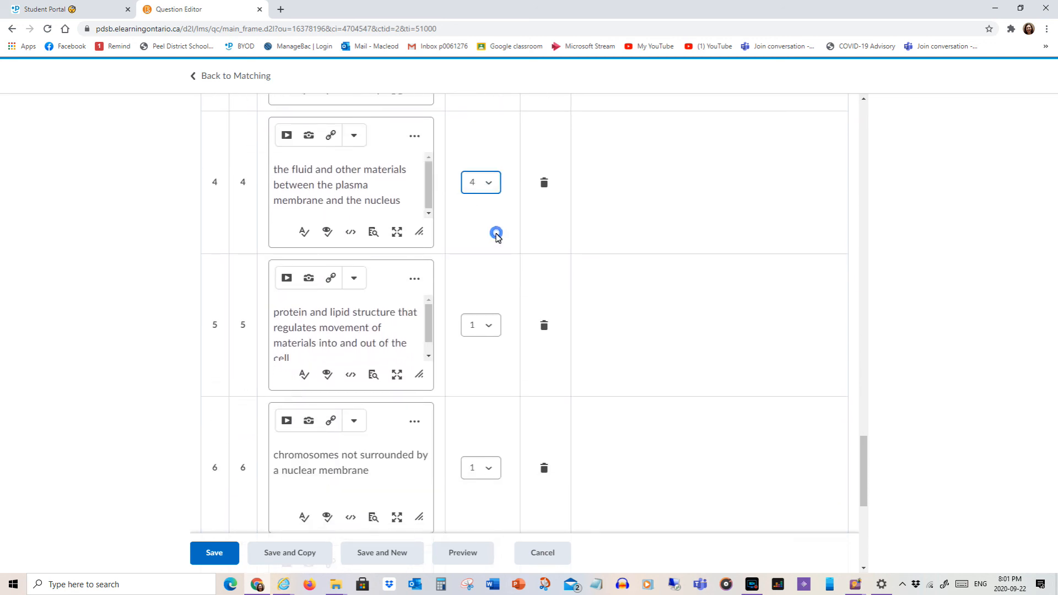
{"action": "scroll", "coordinate": [492, 220], "scroll_direction": "down", "scroll_amount": 3}
{"action": "left_click", "coordinate": [484, 160]}
{"action": "left_click", "coordinate": [489, 223]}
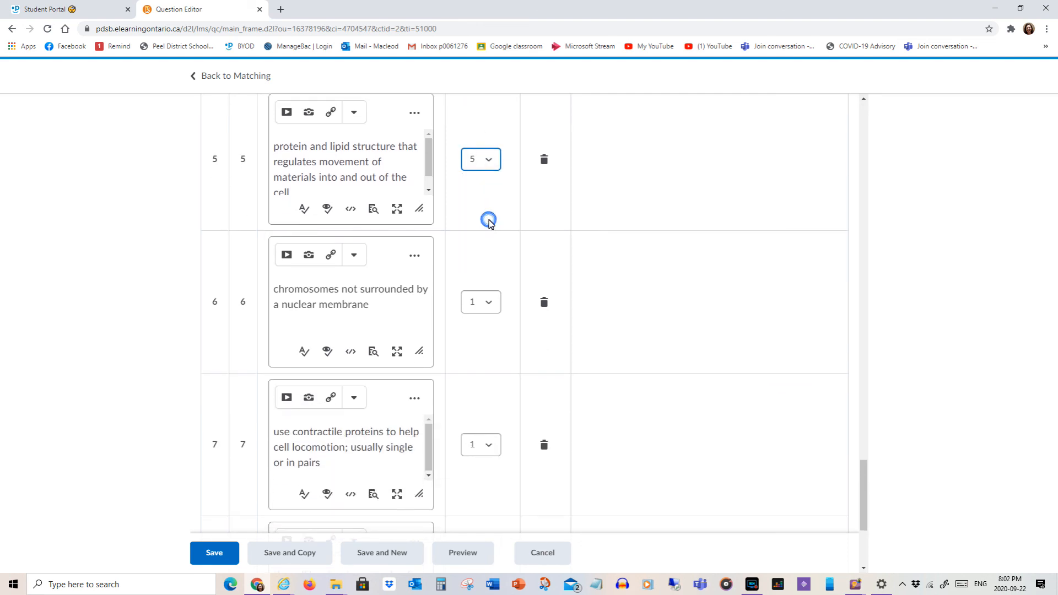
{"action": "scroll", "coordinate": [489, 220], "scroll_direction": "down", "scroll_amount": 2}
{"action": "left_click", "coordinate": [496, 187]}
{"action": "left_click", "coordinate": [489, 264]}
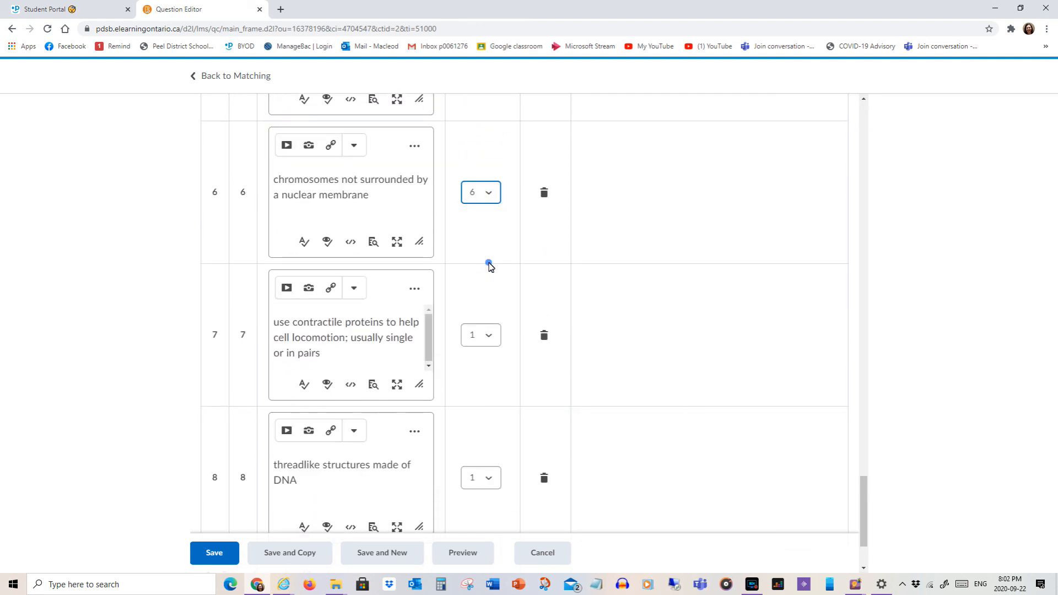
- Set the correct choice to 7 for match 7 and 8 for match 8, and save the matching question
{"action": "scroll", "coordinate": [489, 237], "scroll_direction": "down", "scroll_amount": 2}
{"action": "left_click", "coordinate": [490, 223]}
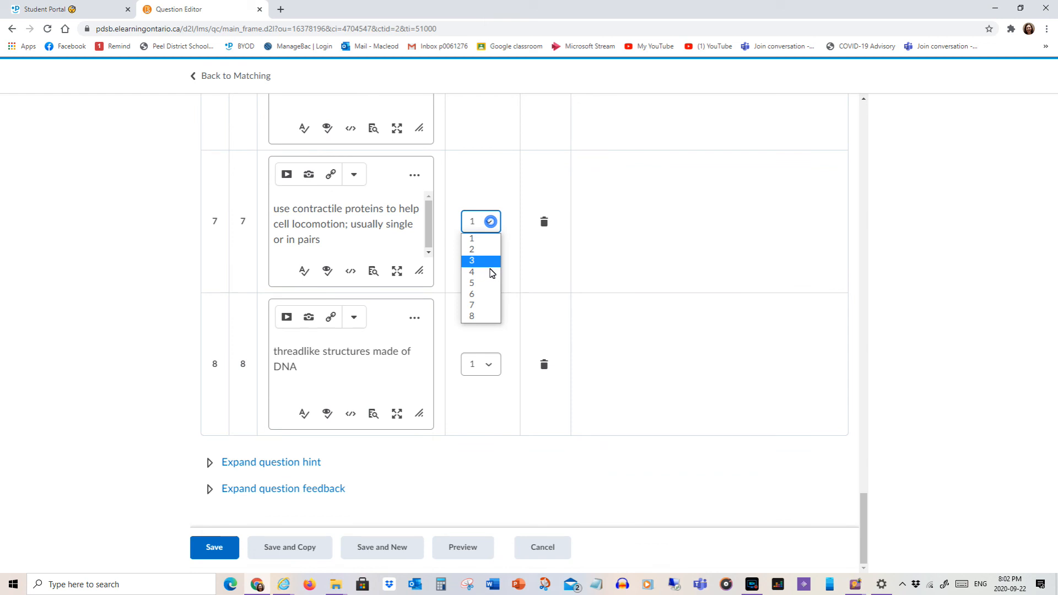
{"action": "left_click", "coordinate": [482, 305]}
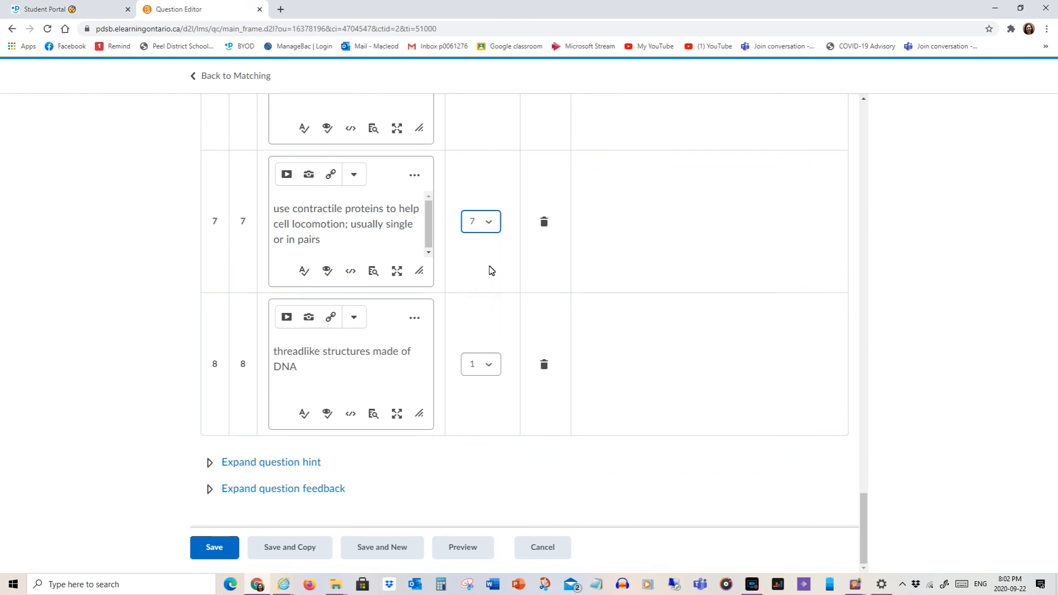
{"action": "left_click", "coordinate": [489, 366]}
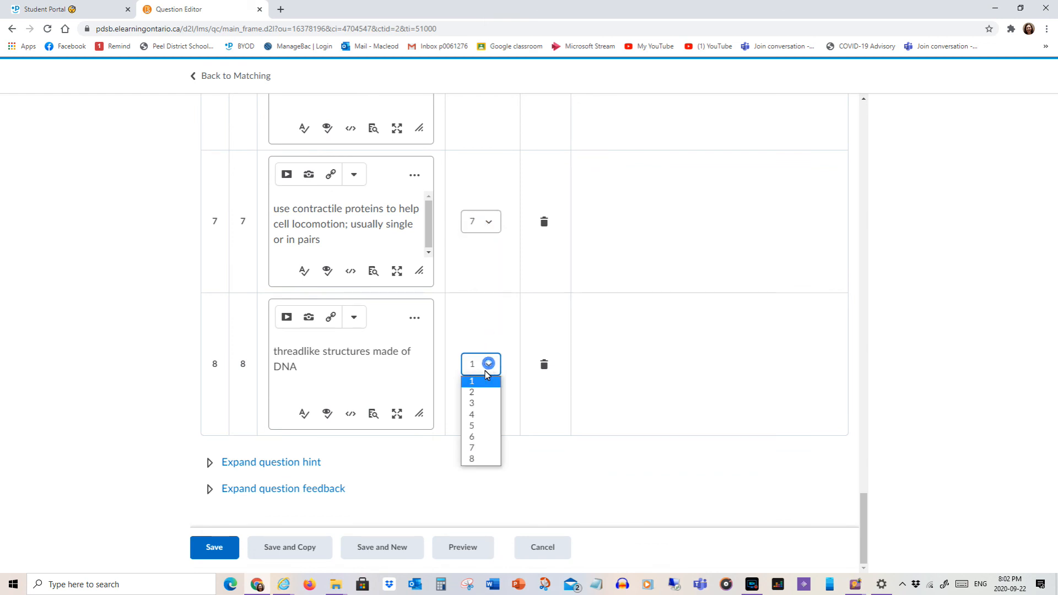
{"action": "left_click", "coordinate": [486, 460]}
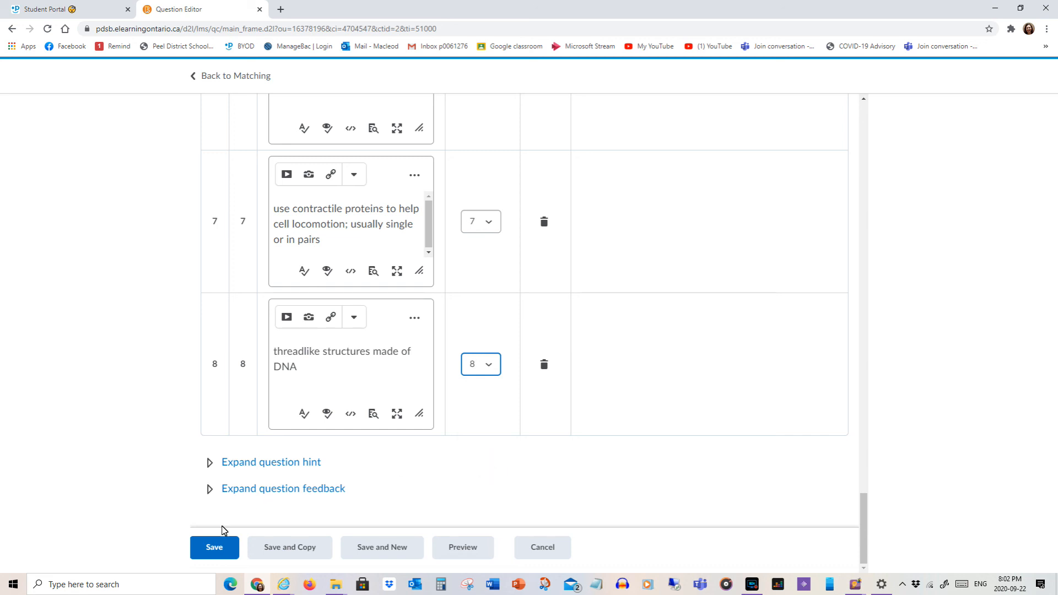
{"action": "left_click", "coordinate": [214, 546]}
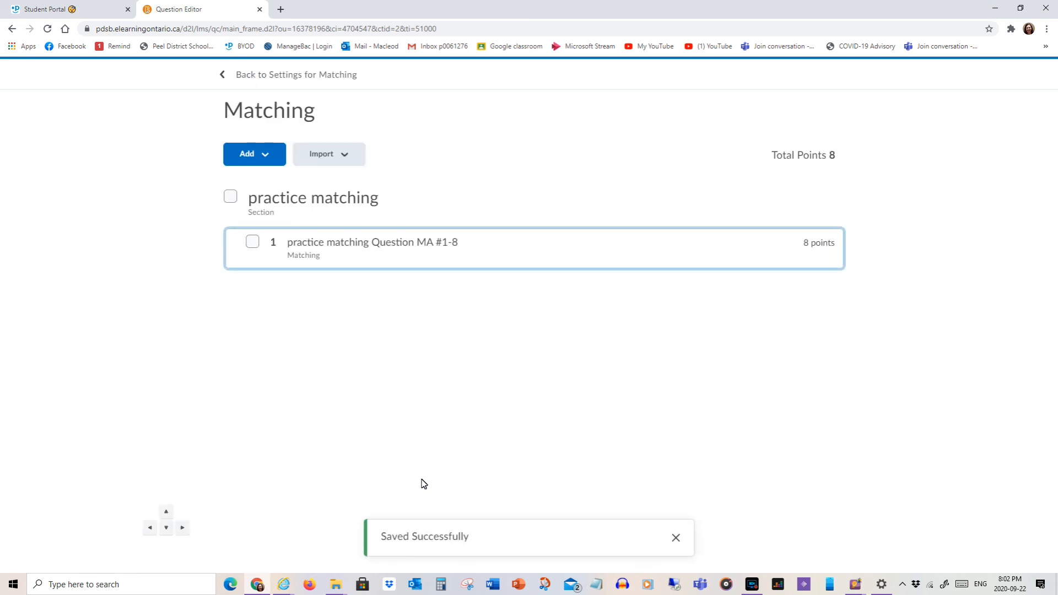
- Return to the Matching quiz's settings, review its question list, and save and close the quiz
{"action": "left_click", "coordinate": [303, 77]}
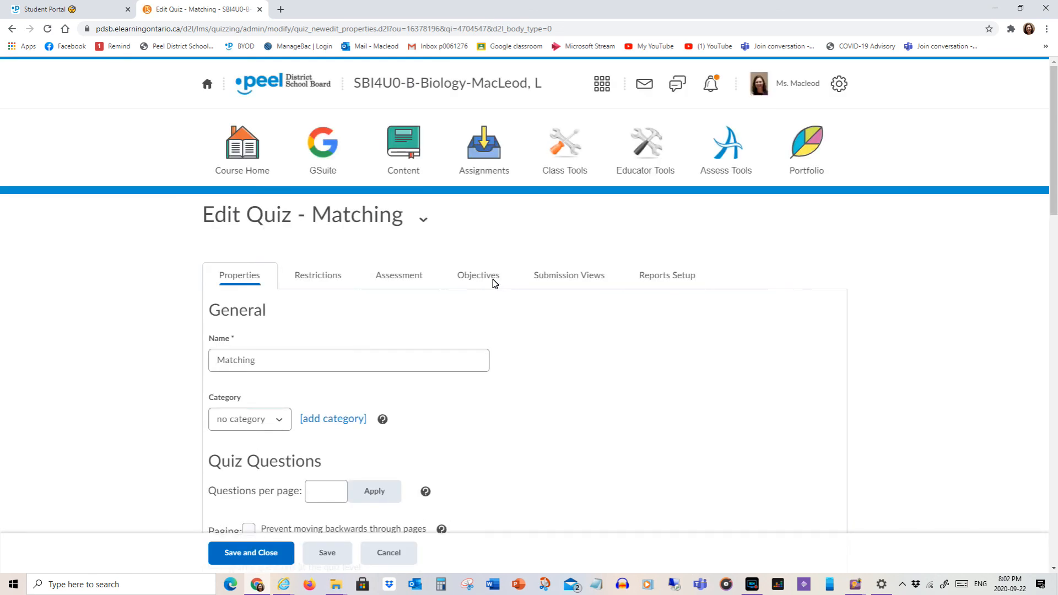
{"action": "scroll", "coordinate": [495, 283], "scroll_direction": "down", "scroll_amount": 4}
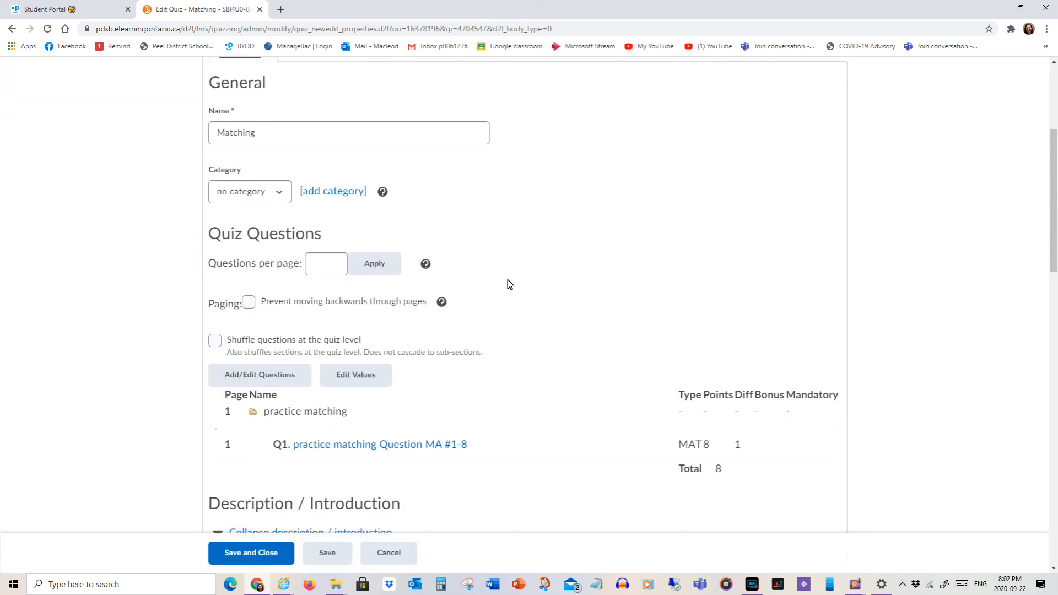
{"action": "scroll", "coordinate": [506, 280], "scroll_direction": "down", "scroll_amount": 1}
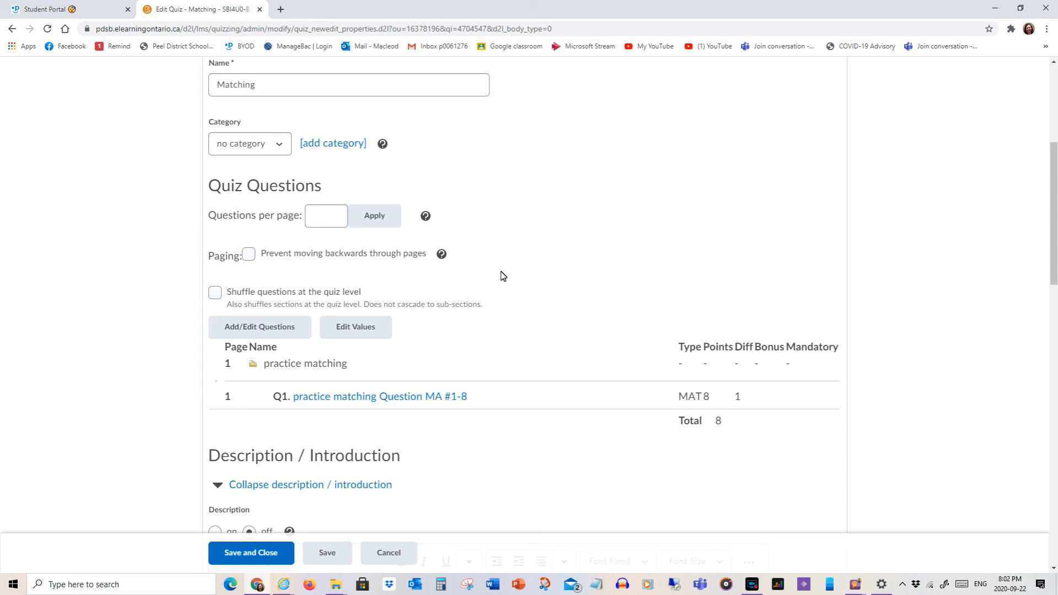
{"action": "scroll", "coordinate": [501, 277], "scroll_direction": "down", "scroll_amount": 3}
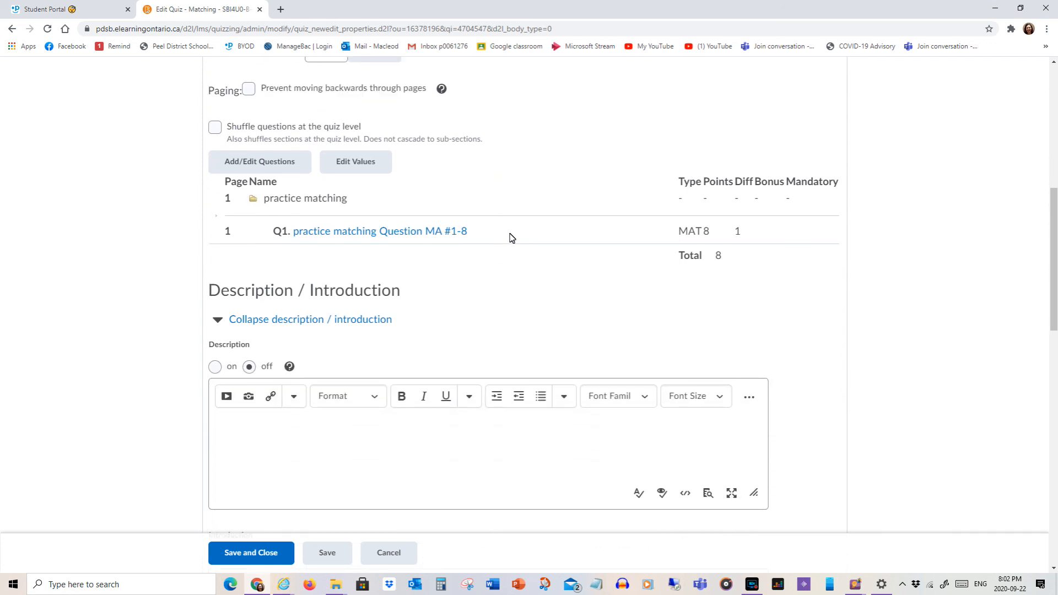
{"action": "scroll", "coordinate": [510, 237], "scroll_direction": "up", "scroll_amount": 4}
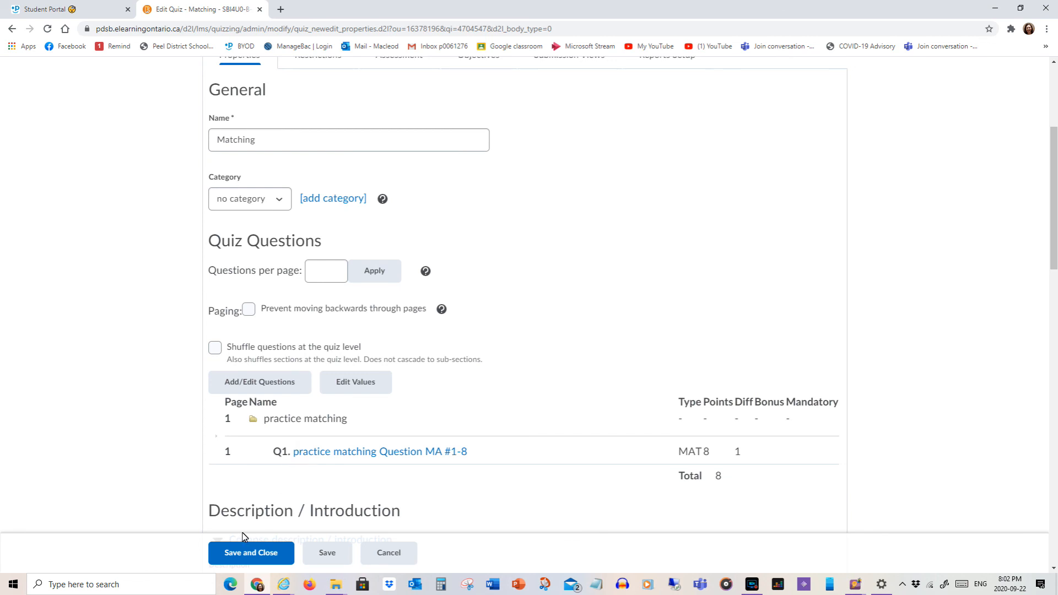
{"action": "left_click", "coordinate": [238, 554]}
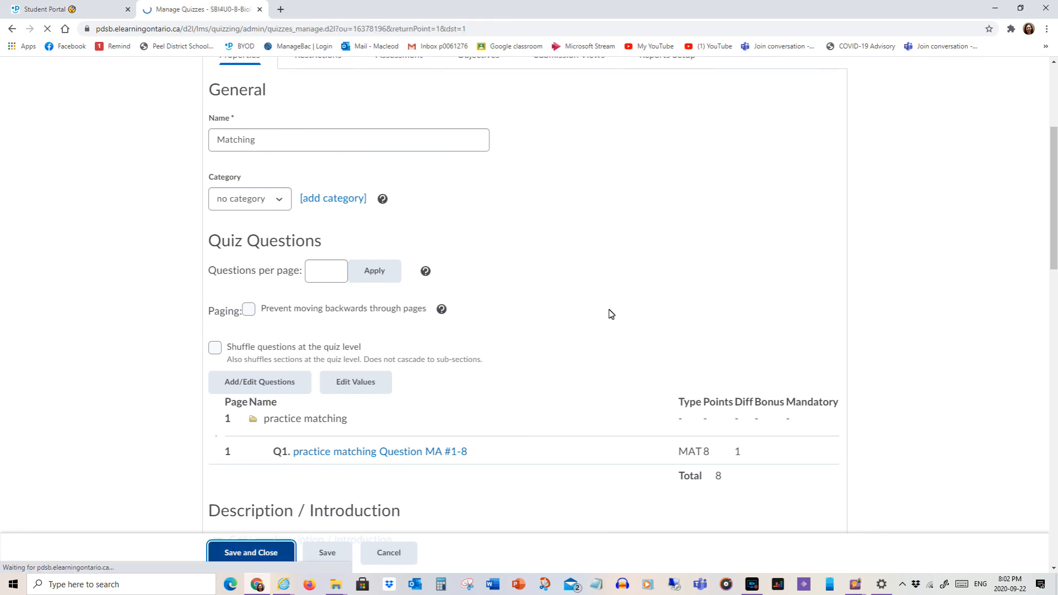